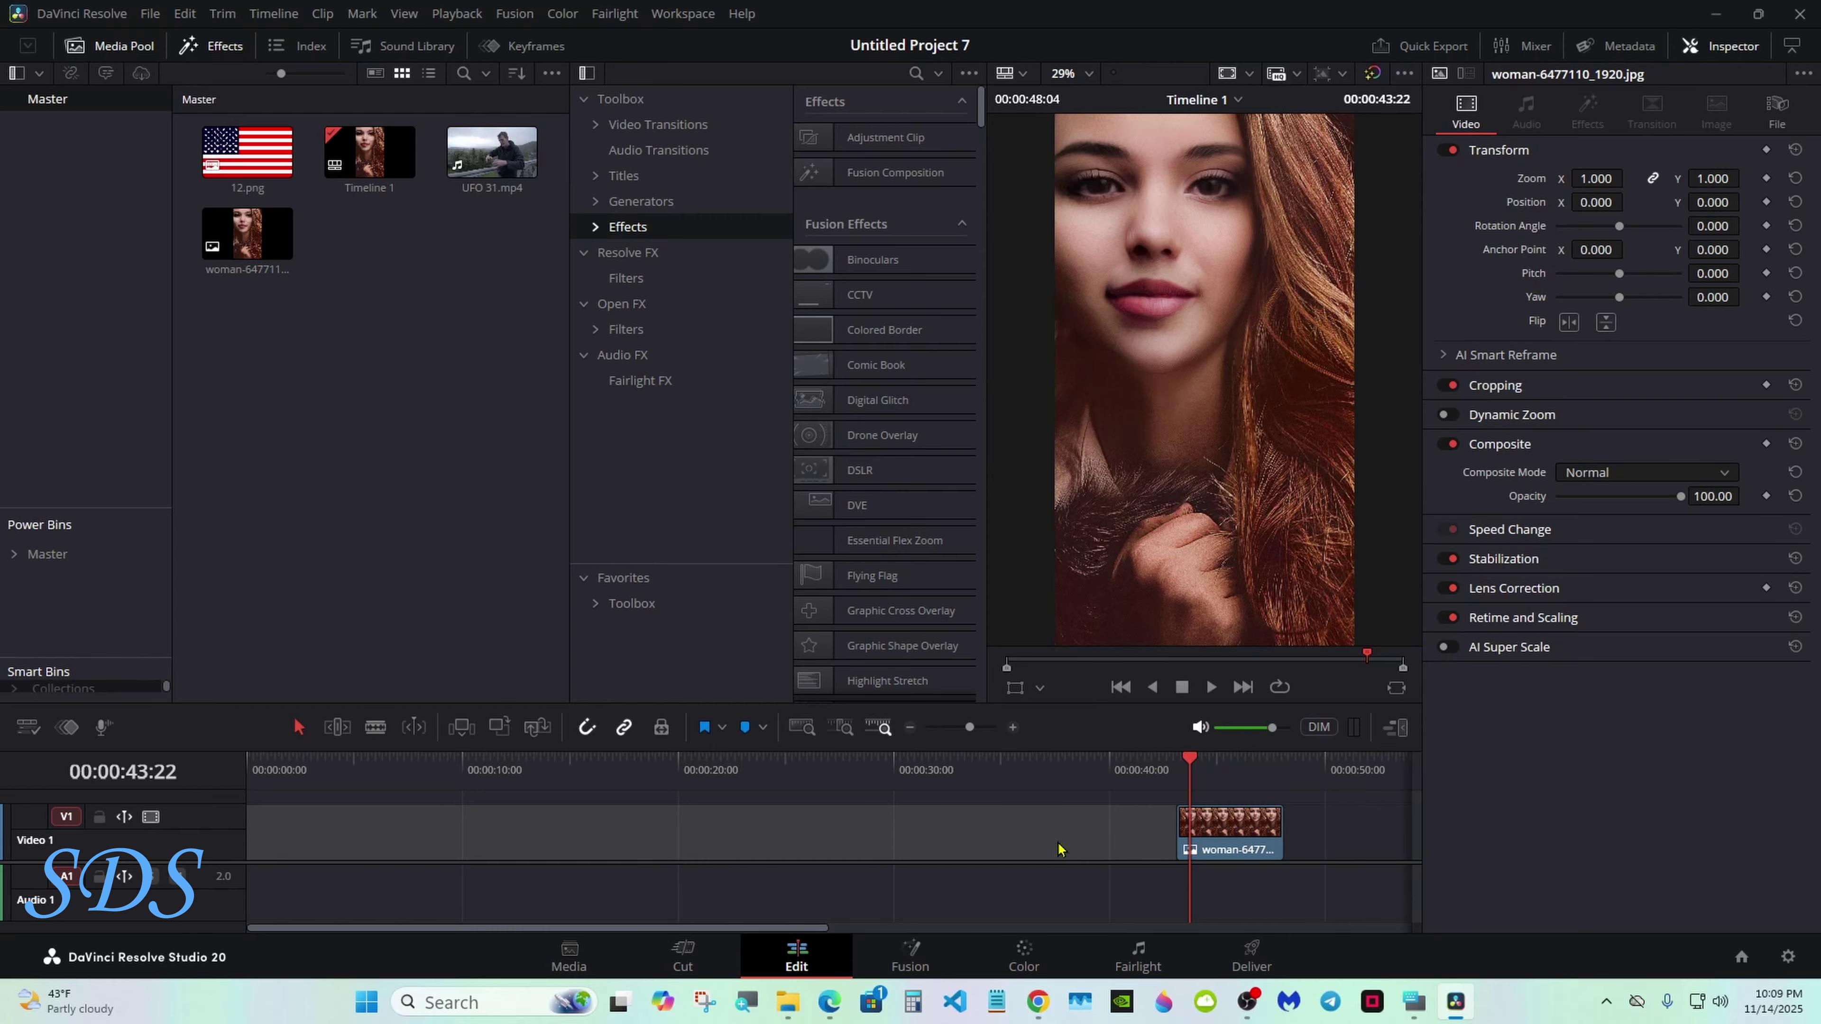
- Open the portrait clip in Fusion with a single viewer and reposition MediaIn1 and MediaOut1 in the node graph
{"action": "left_click", "coordinate": [916, 963]}
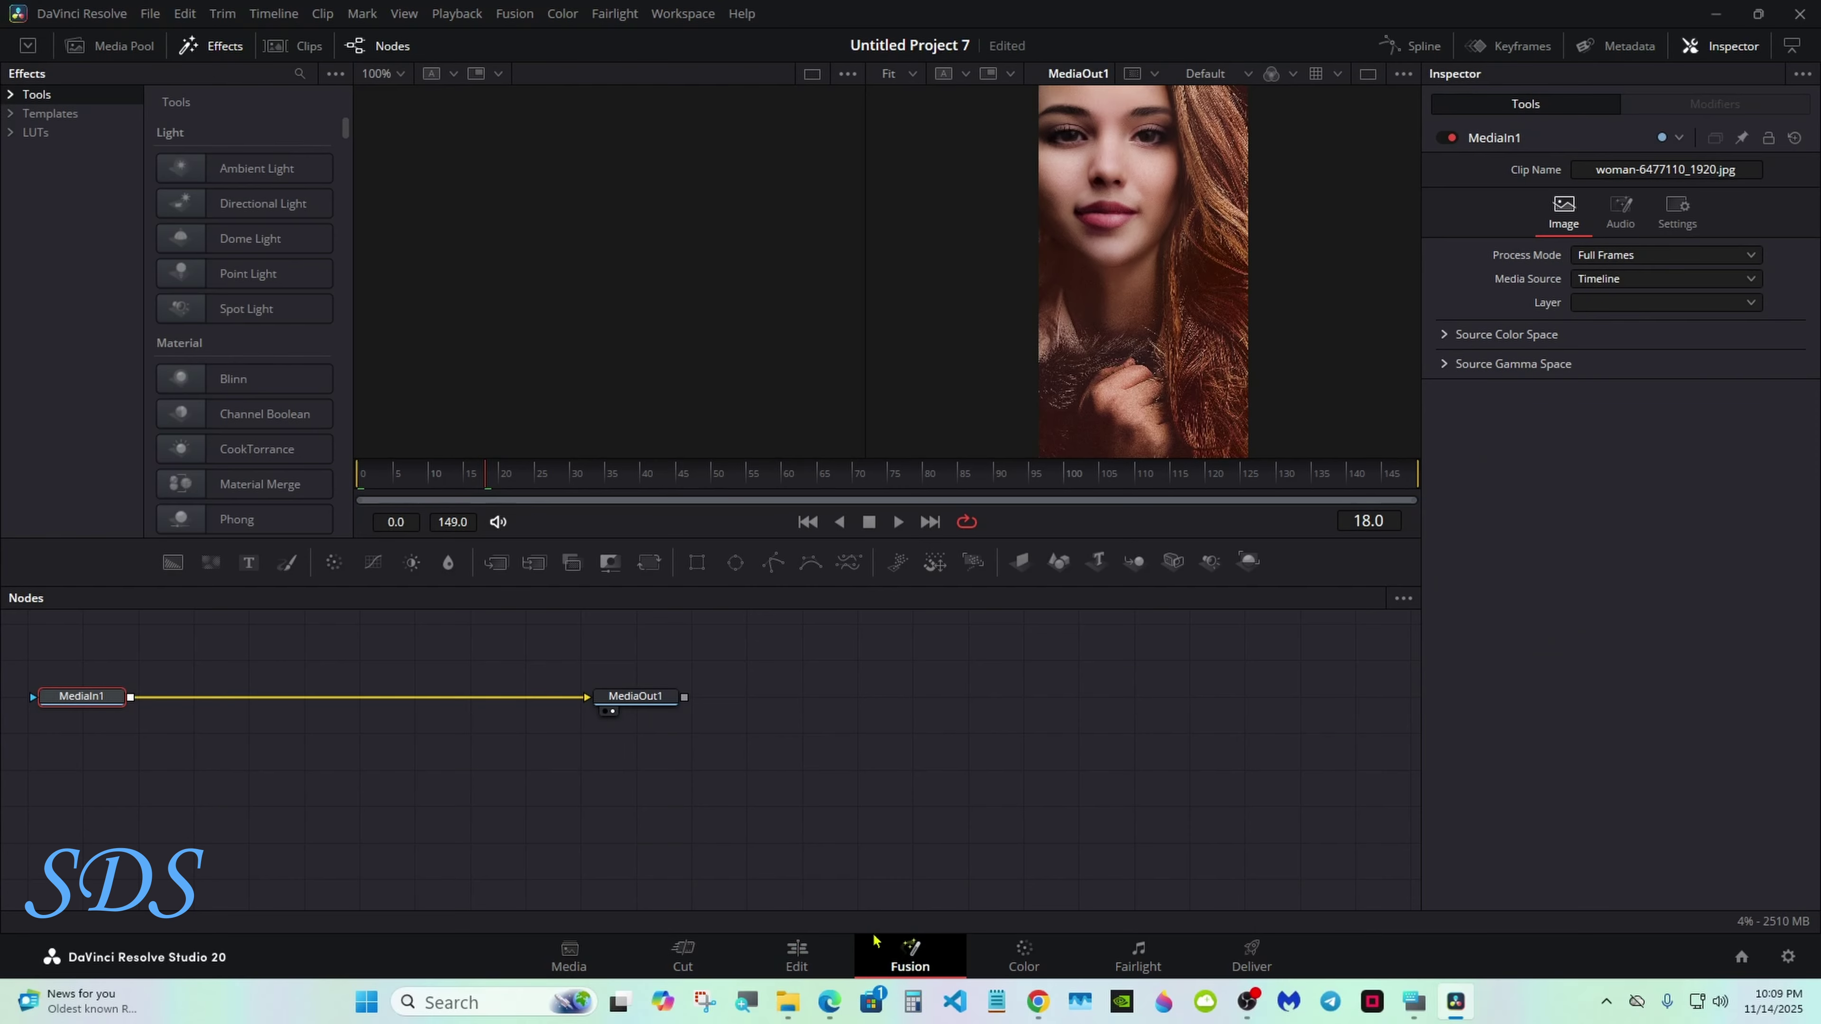
{"action": "left_click_drag", "start_coordinate": [646, 701], "coordinate": [1147, 716]}
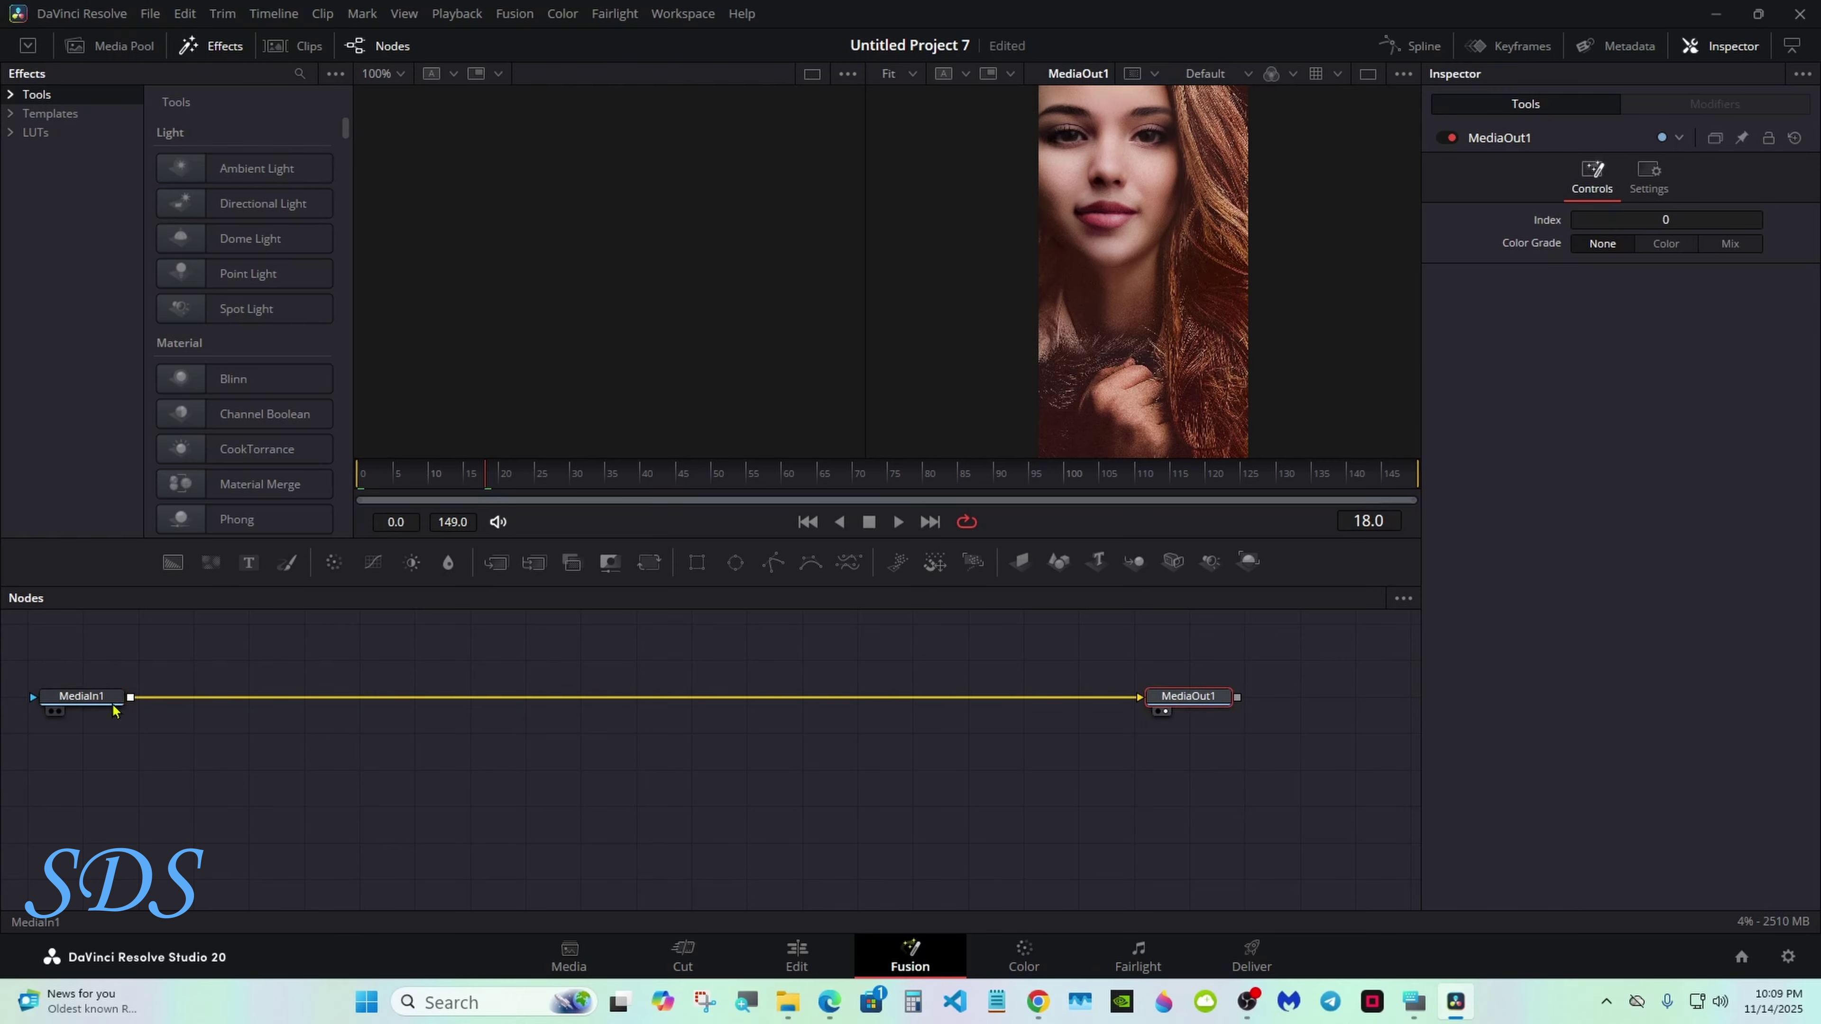
{"action": "left_click_drag", "start_coordinate": [113, 710], "coordinate": [763, 738]}
{"action": "left_click_drag", "start_coordinate": [1187, 701], "coordinate": [1187, 736]}
{"action": "left_click", "coordinate": [763, 739]}
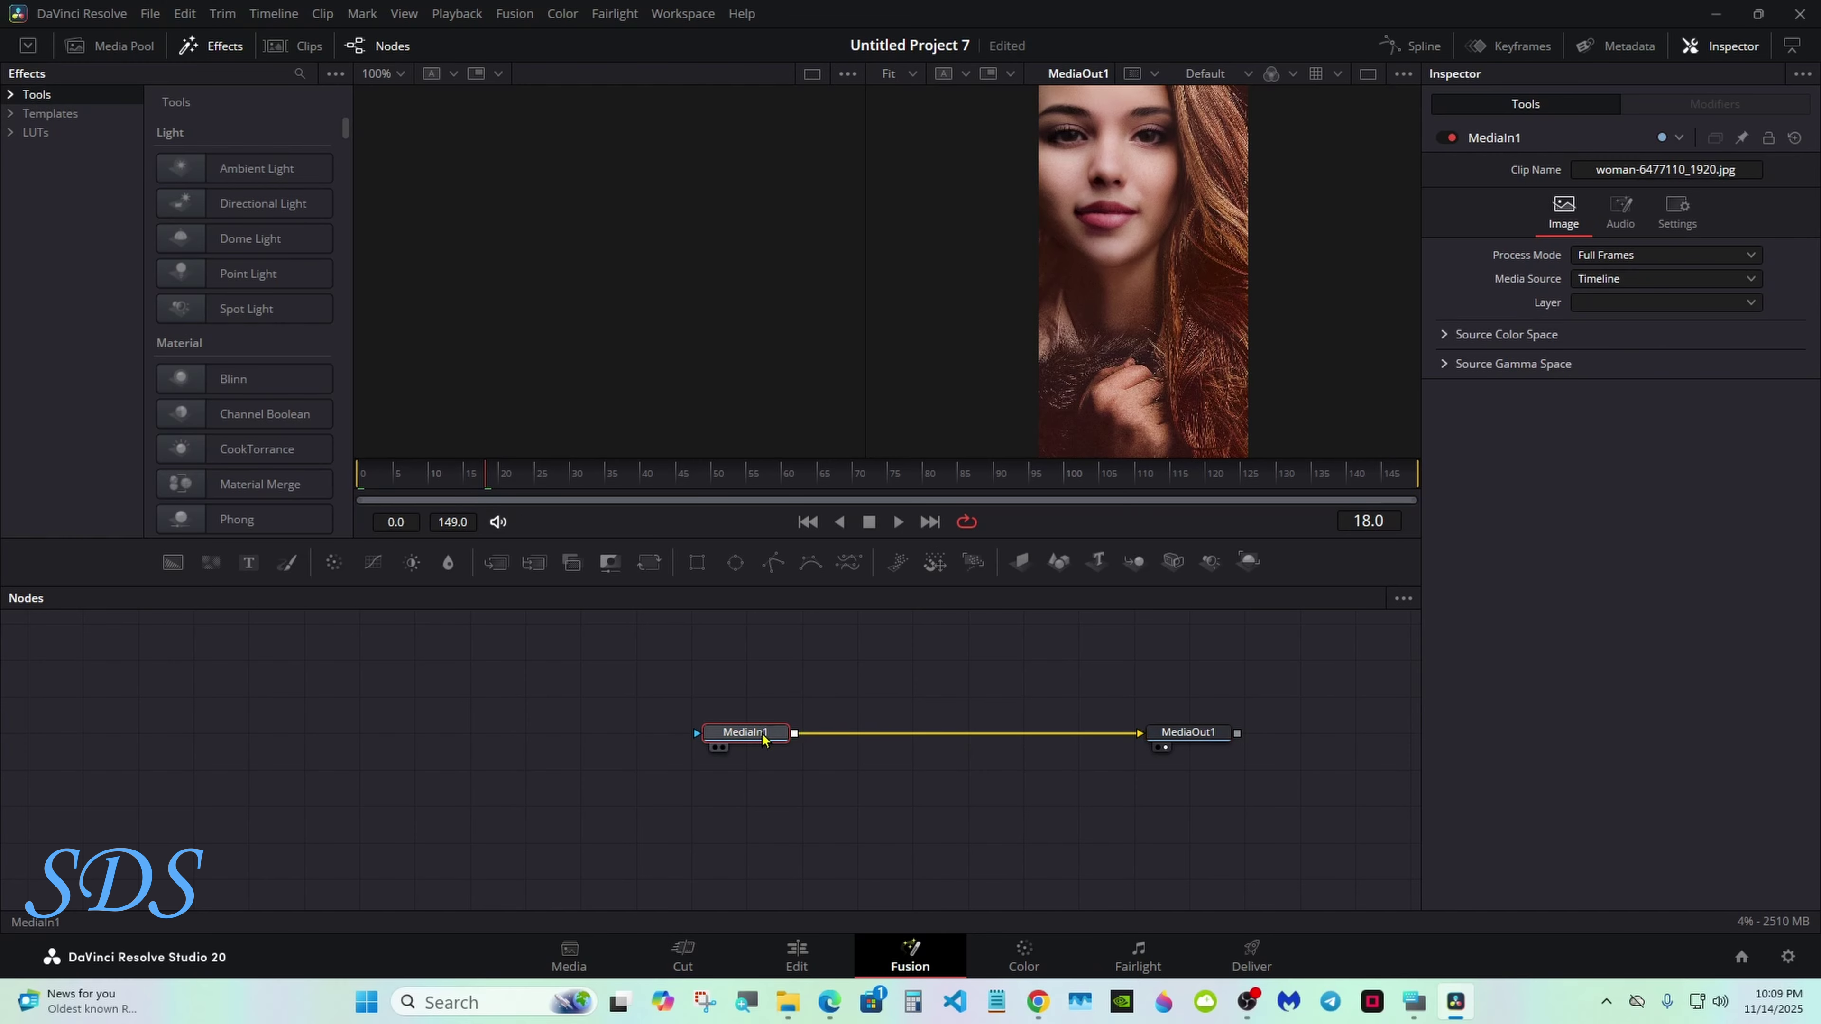
{"action": "left_click", "coordinate": [1368, 73]}
- Find the Surface Tracker tool through a tool search and insert it between MediaIn1 and MediaOut1
{"action": "left_click", "coordinate": [1414, 1001]}
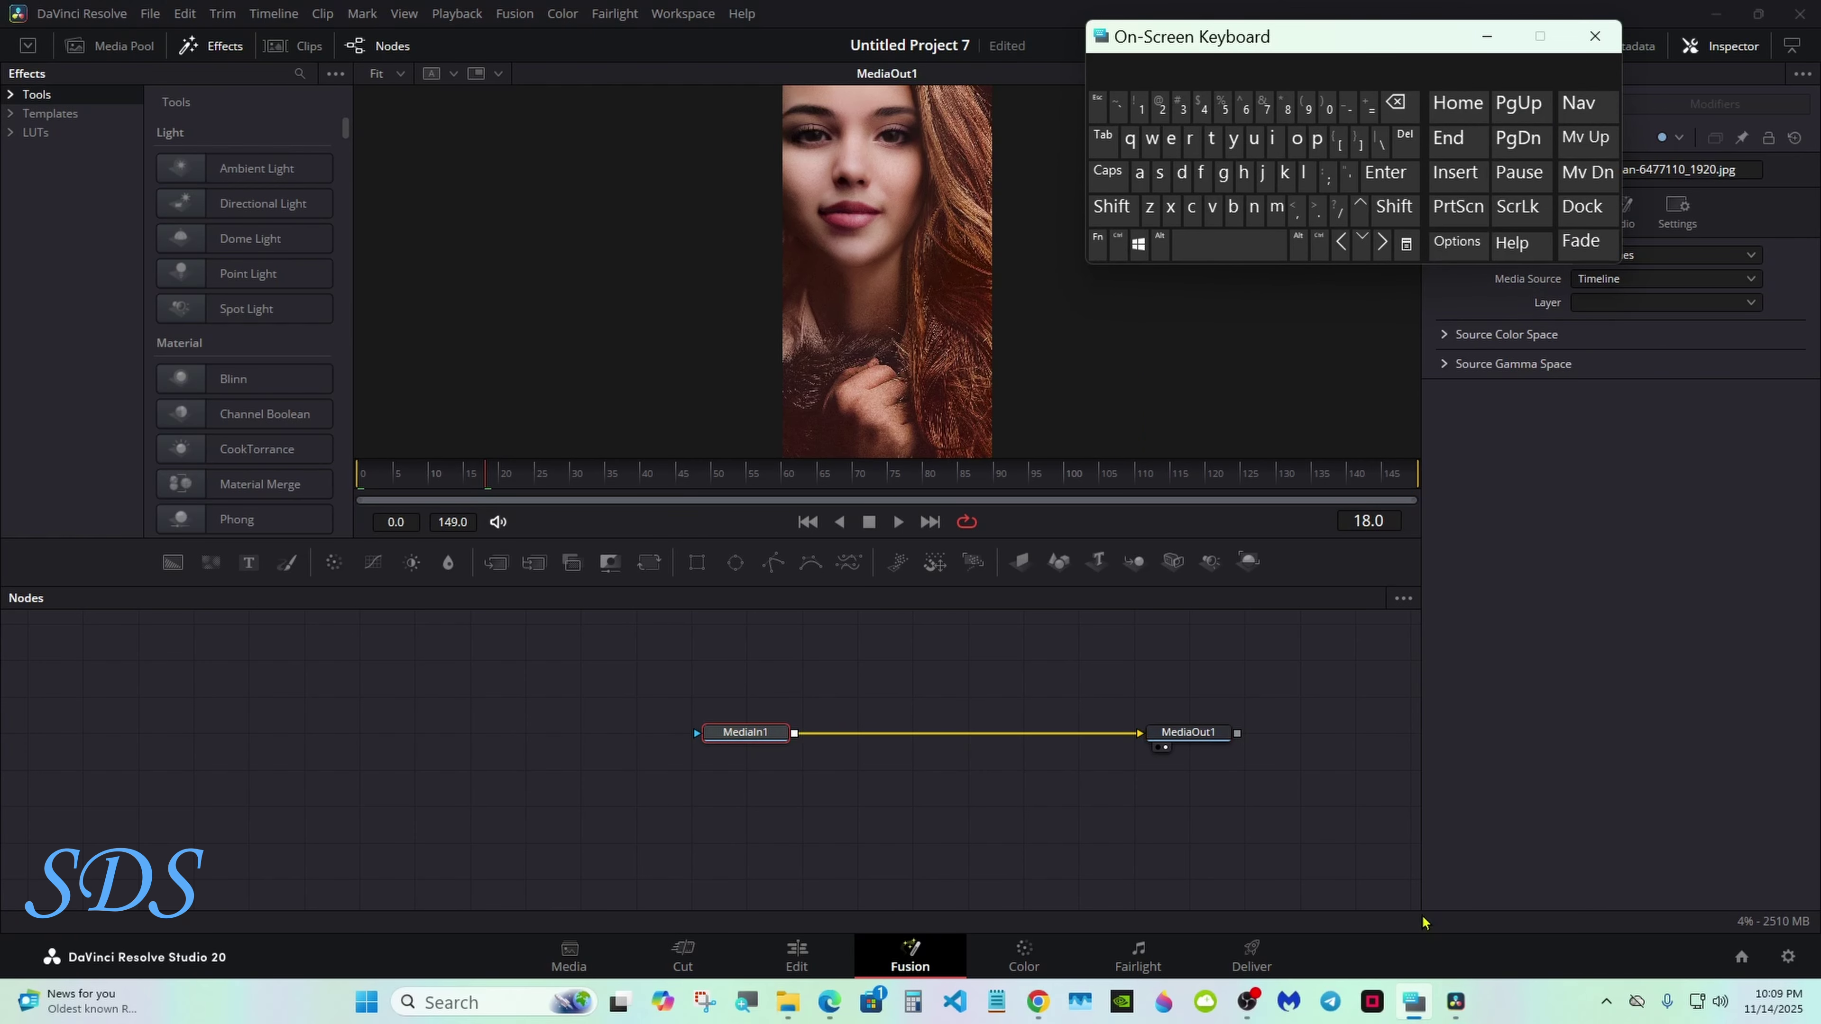
{"action": "left_click_drag", "start_coordinate": [1318, 36], "coordinate": [1494, 703]}
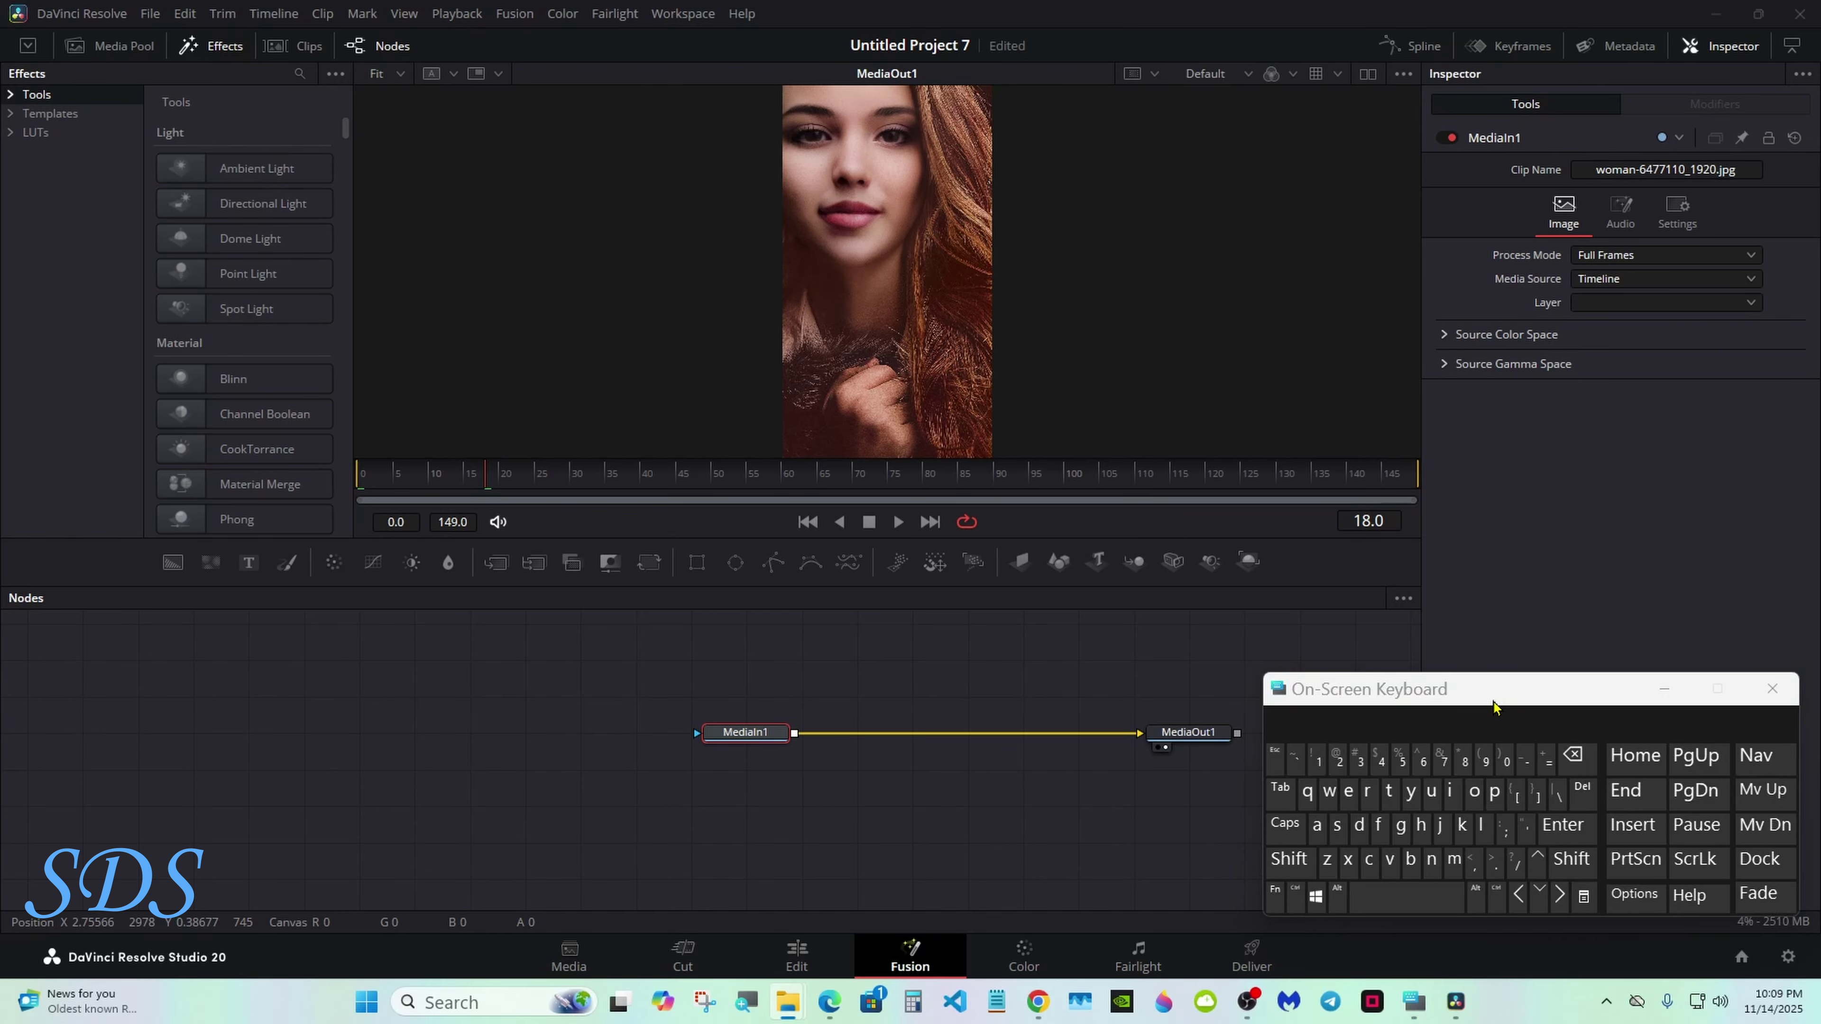
{"action": "left_click", "coordinate": [1289, 859]}
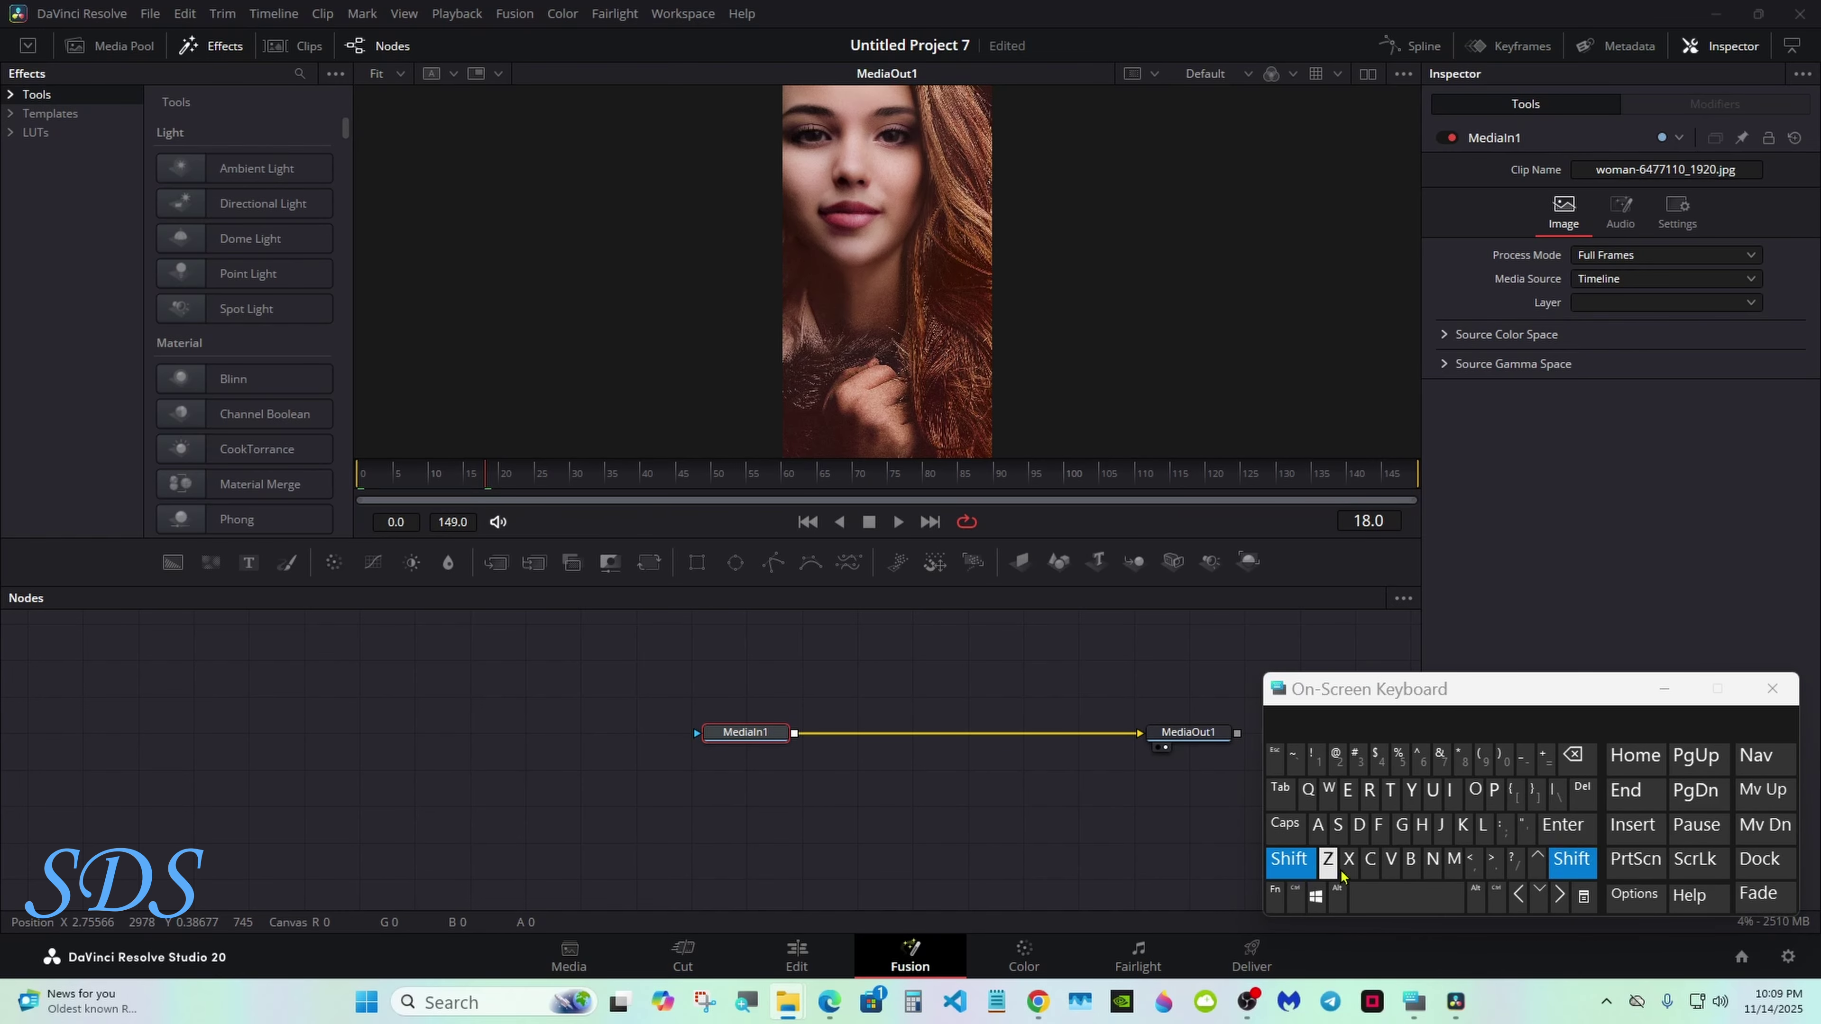
{"action": "left_click", "coordinate": [1429, 900]}
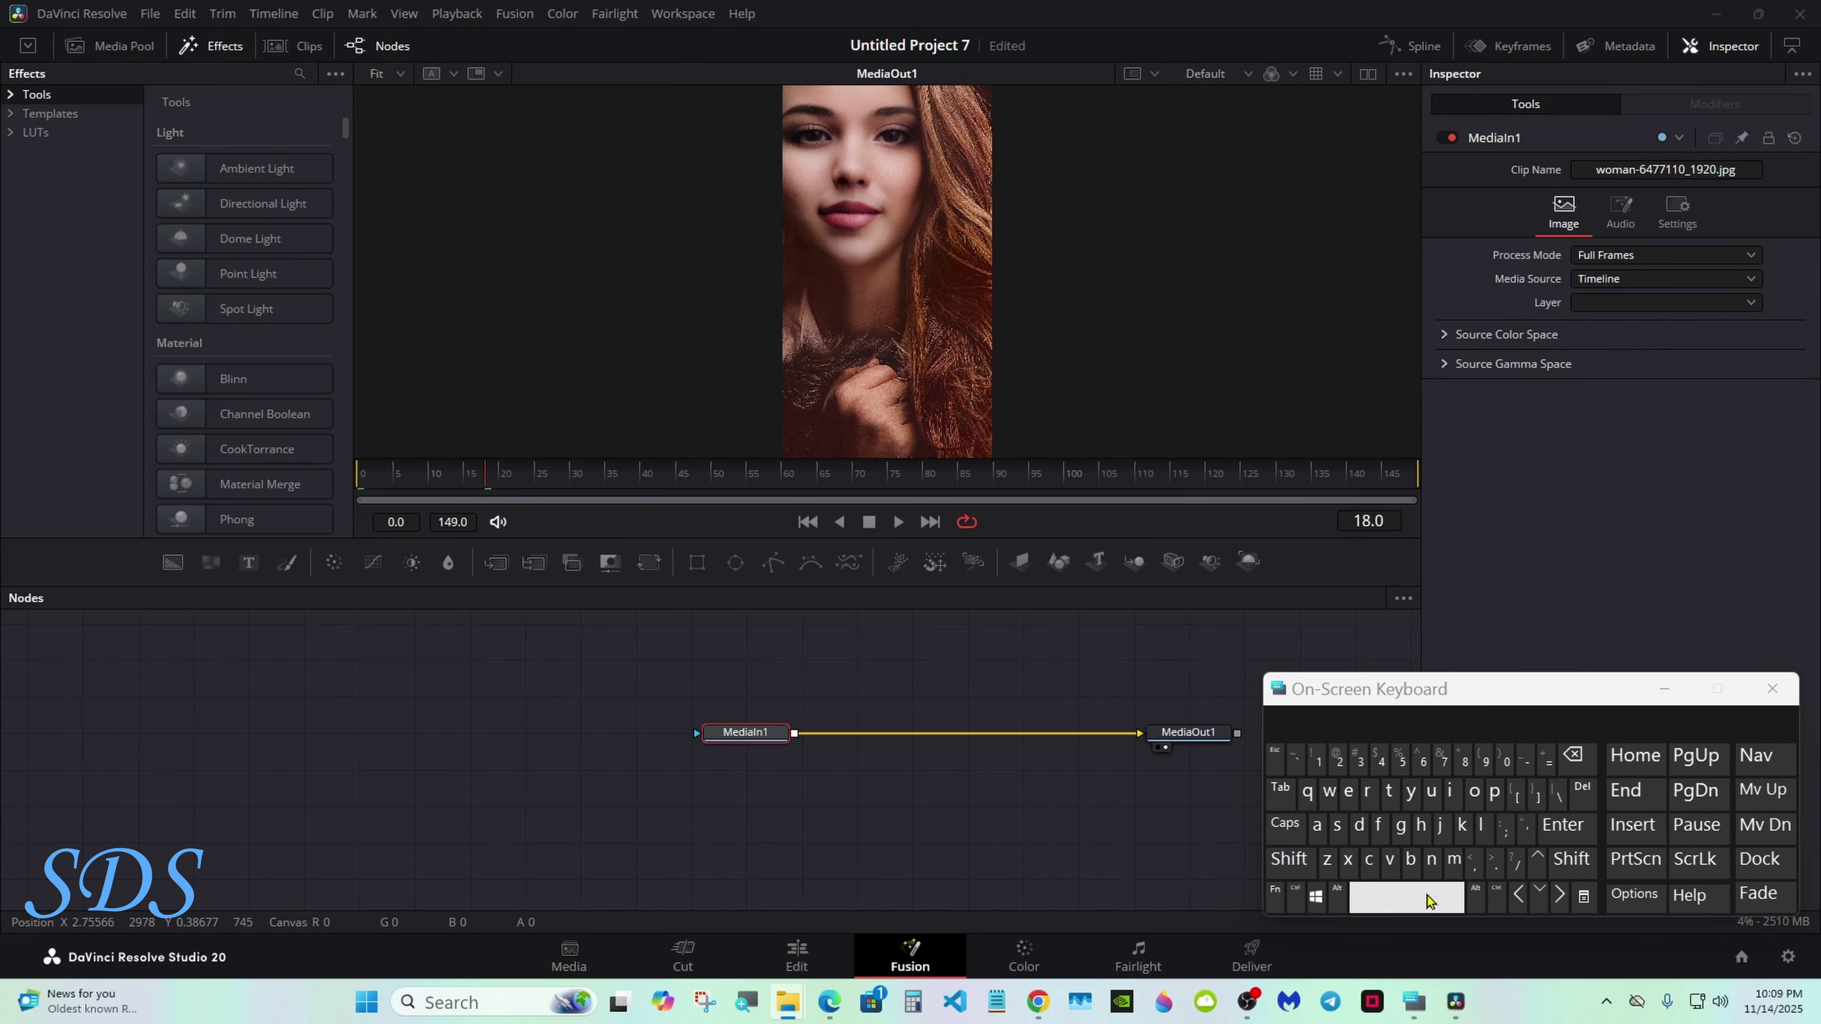
{"action": "left_click", "coordinate": [1289, 859]}
{"action": "left_click", "coordinate": [1364, 898]}
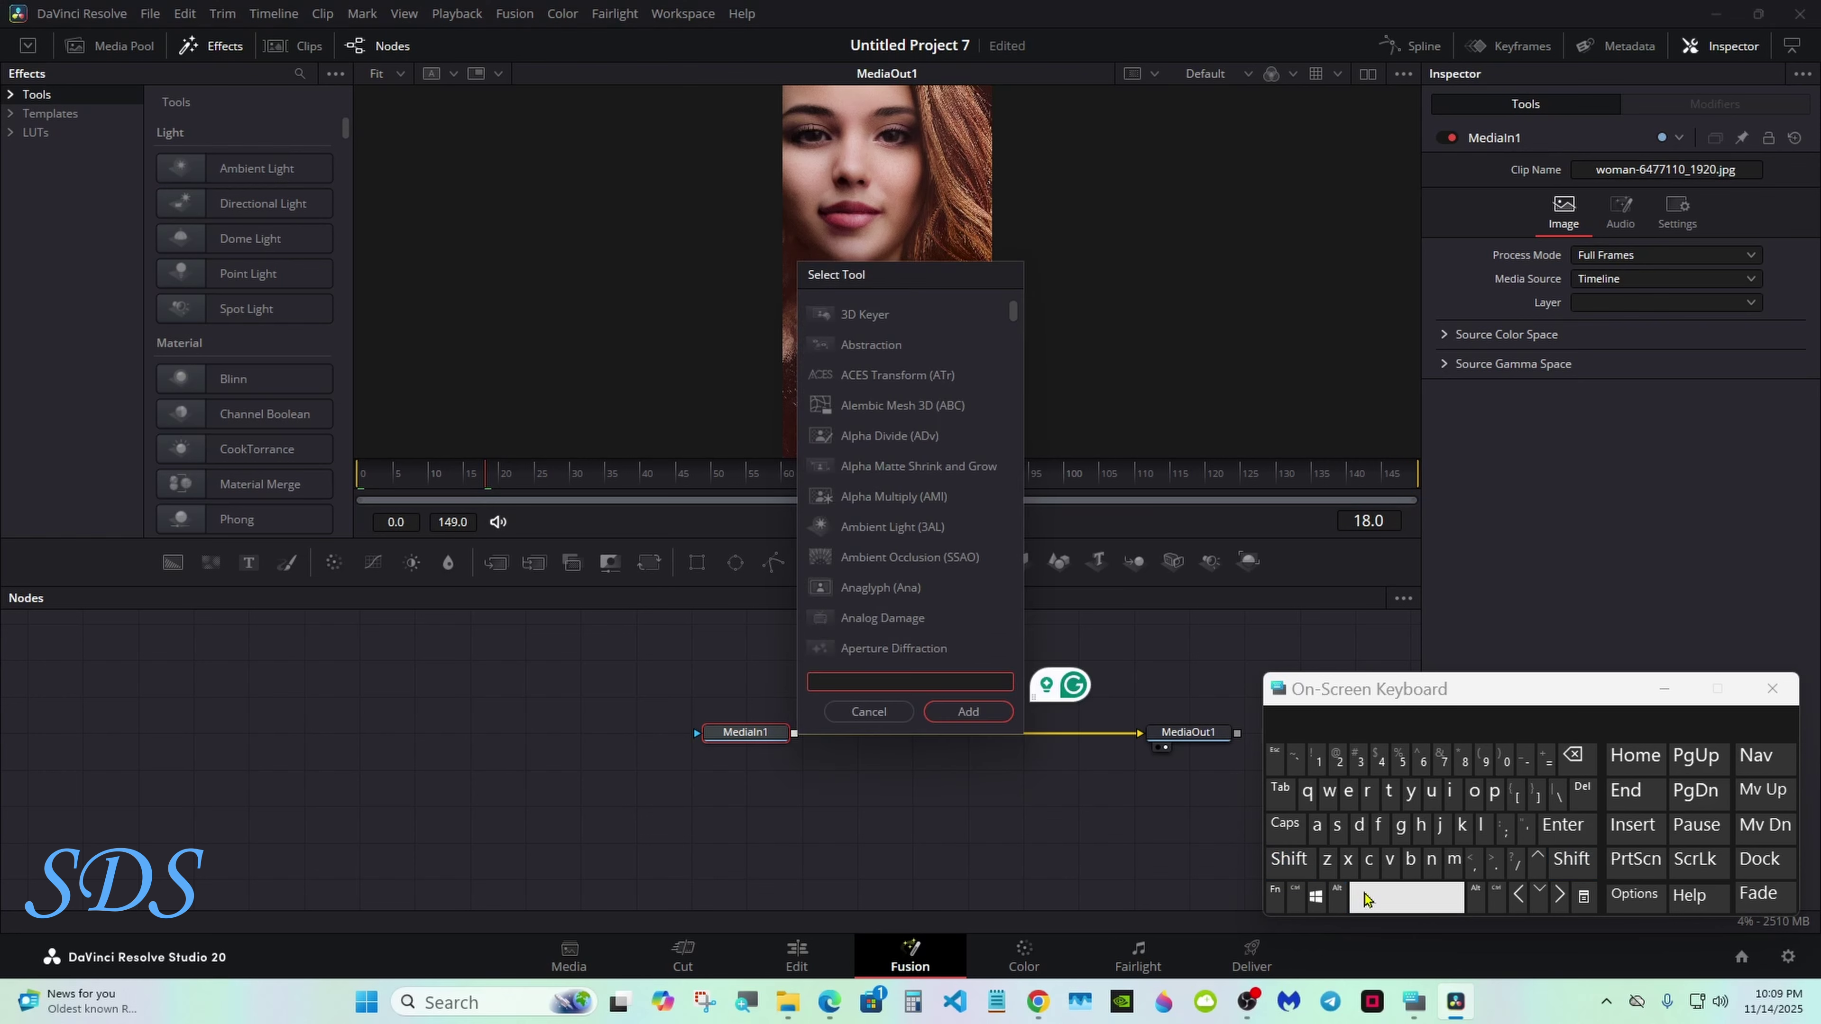
{"action": "type", "text": "surf"}
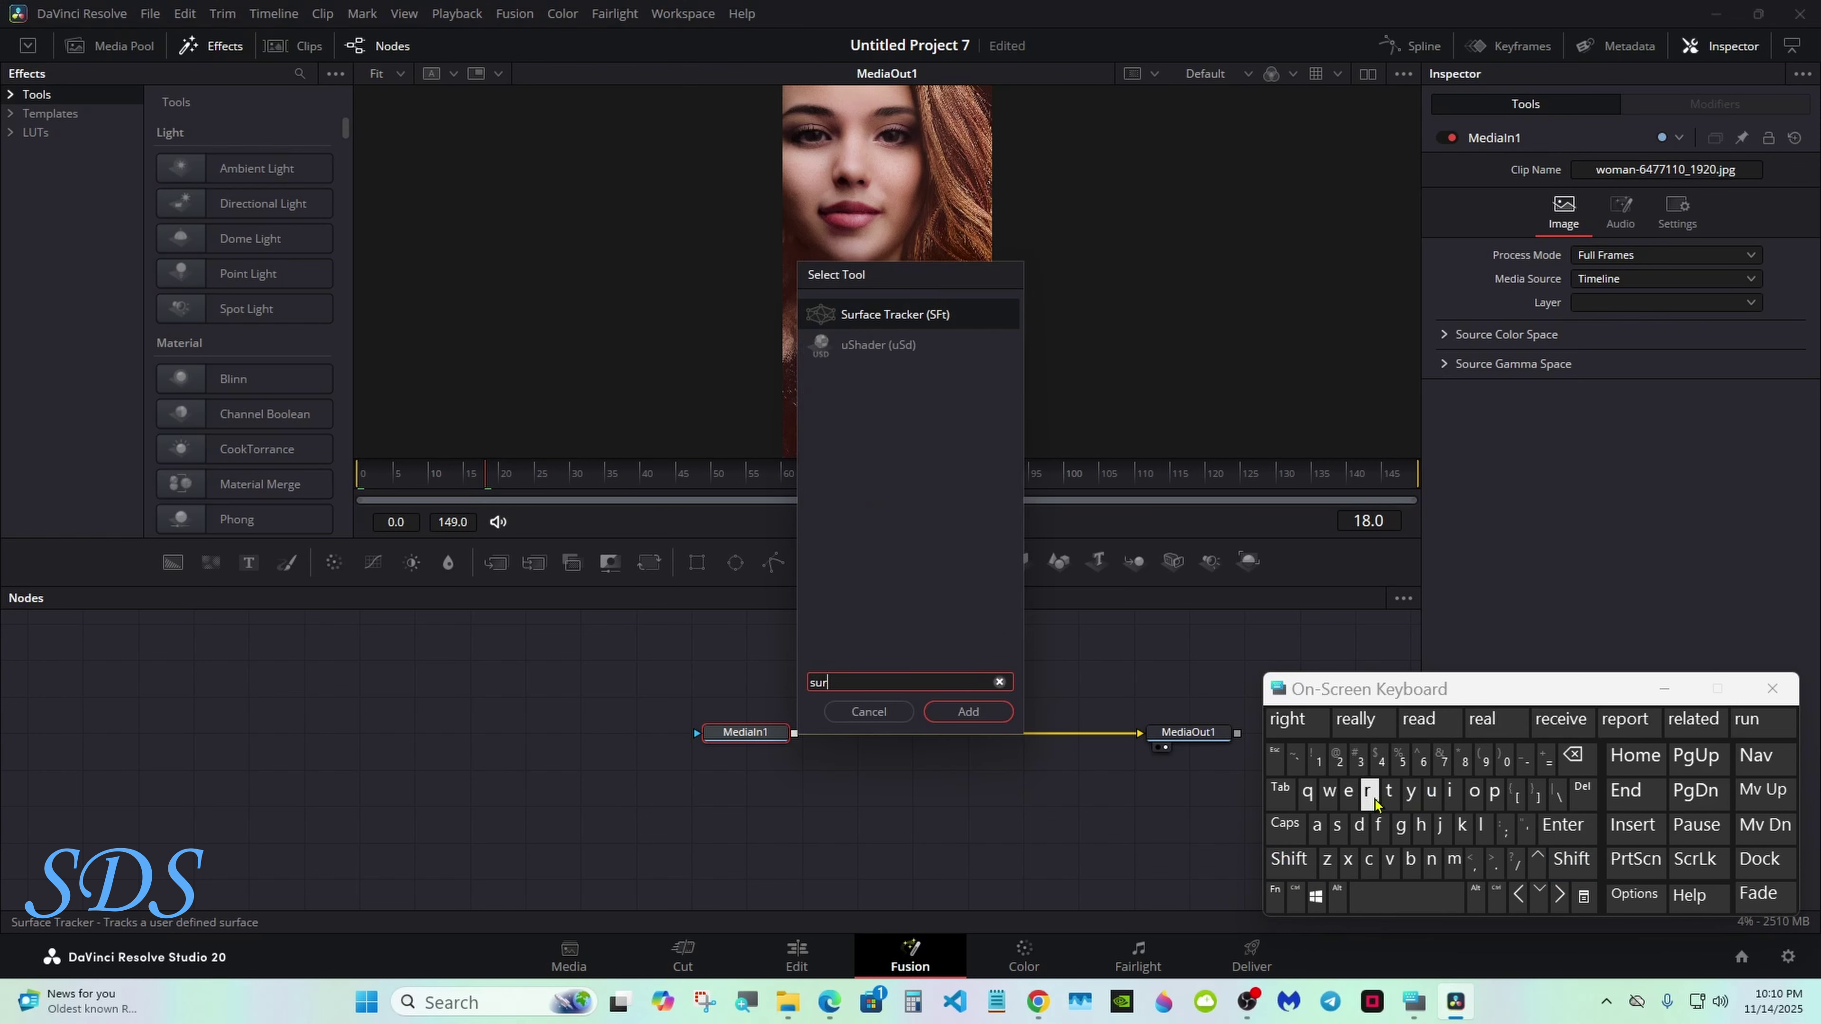
{"action": "left_click", "coordinate": [968, 712]}
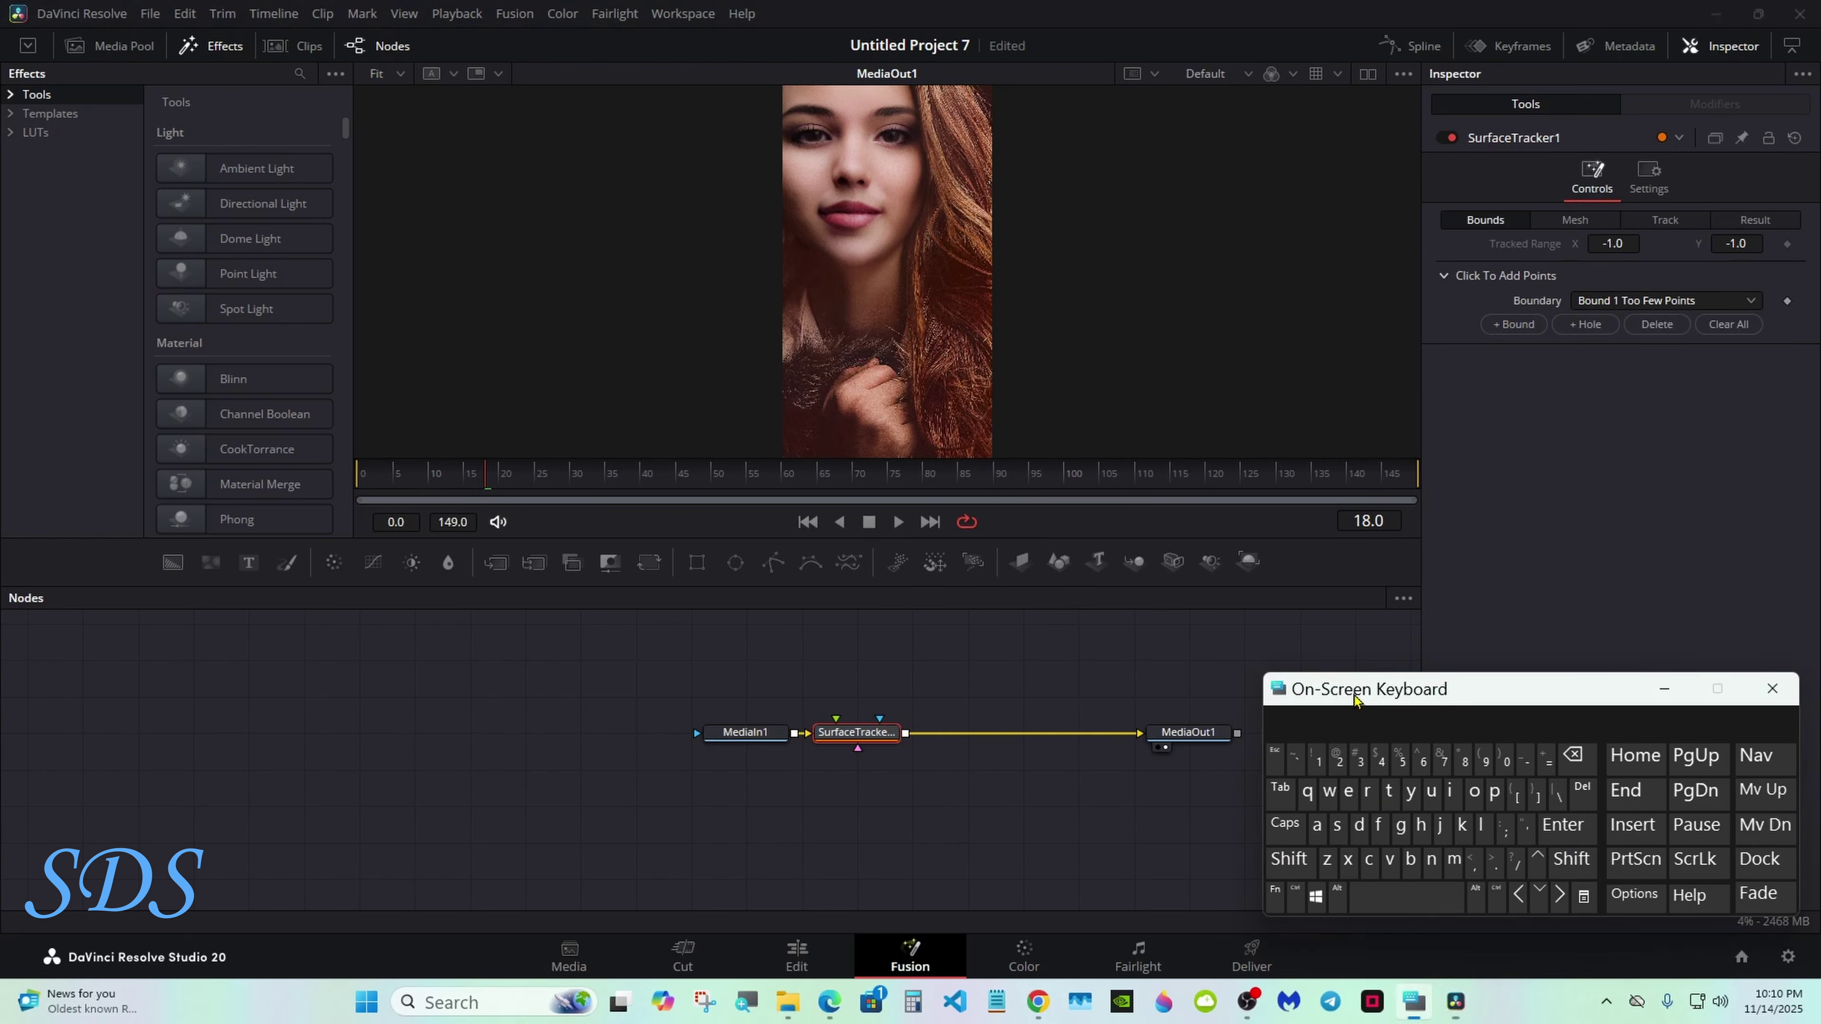
- Draw a closed Surface Tracker boundary around the woman's face, from above the forehead down along the cheeks and around the chin
{"action": "left_click_drag", "start_coordinate": [1347, 691], "coordinate": [1356, 741]}
{"action": "left_click_drag", "start_coordinate": [1012, 584], "coordinate": [1003, 905]}
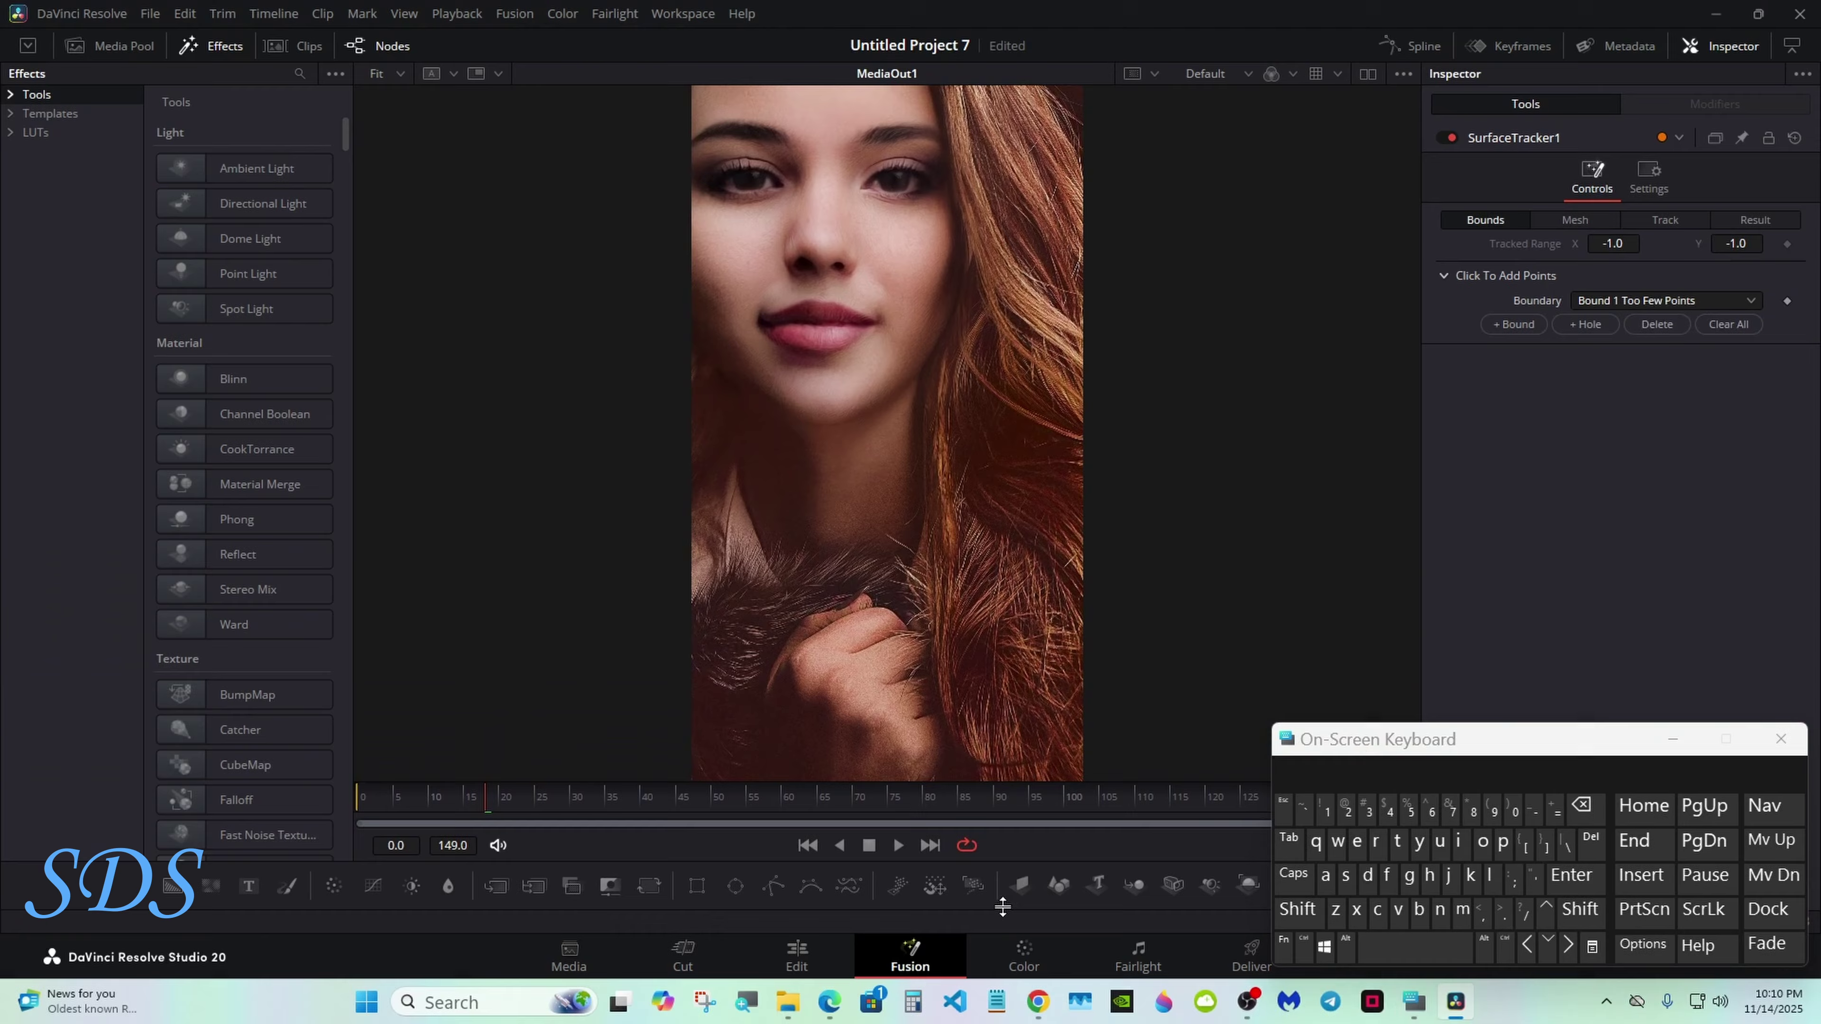
{"action": "right_click", "coordinate": [963, 406]}
{"action": "mouse_move", "coordinate": [1039, 420]}
{"action": "left_click", "coordinate": [1267, 636]}
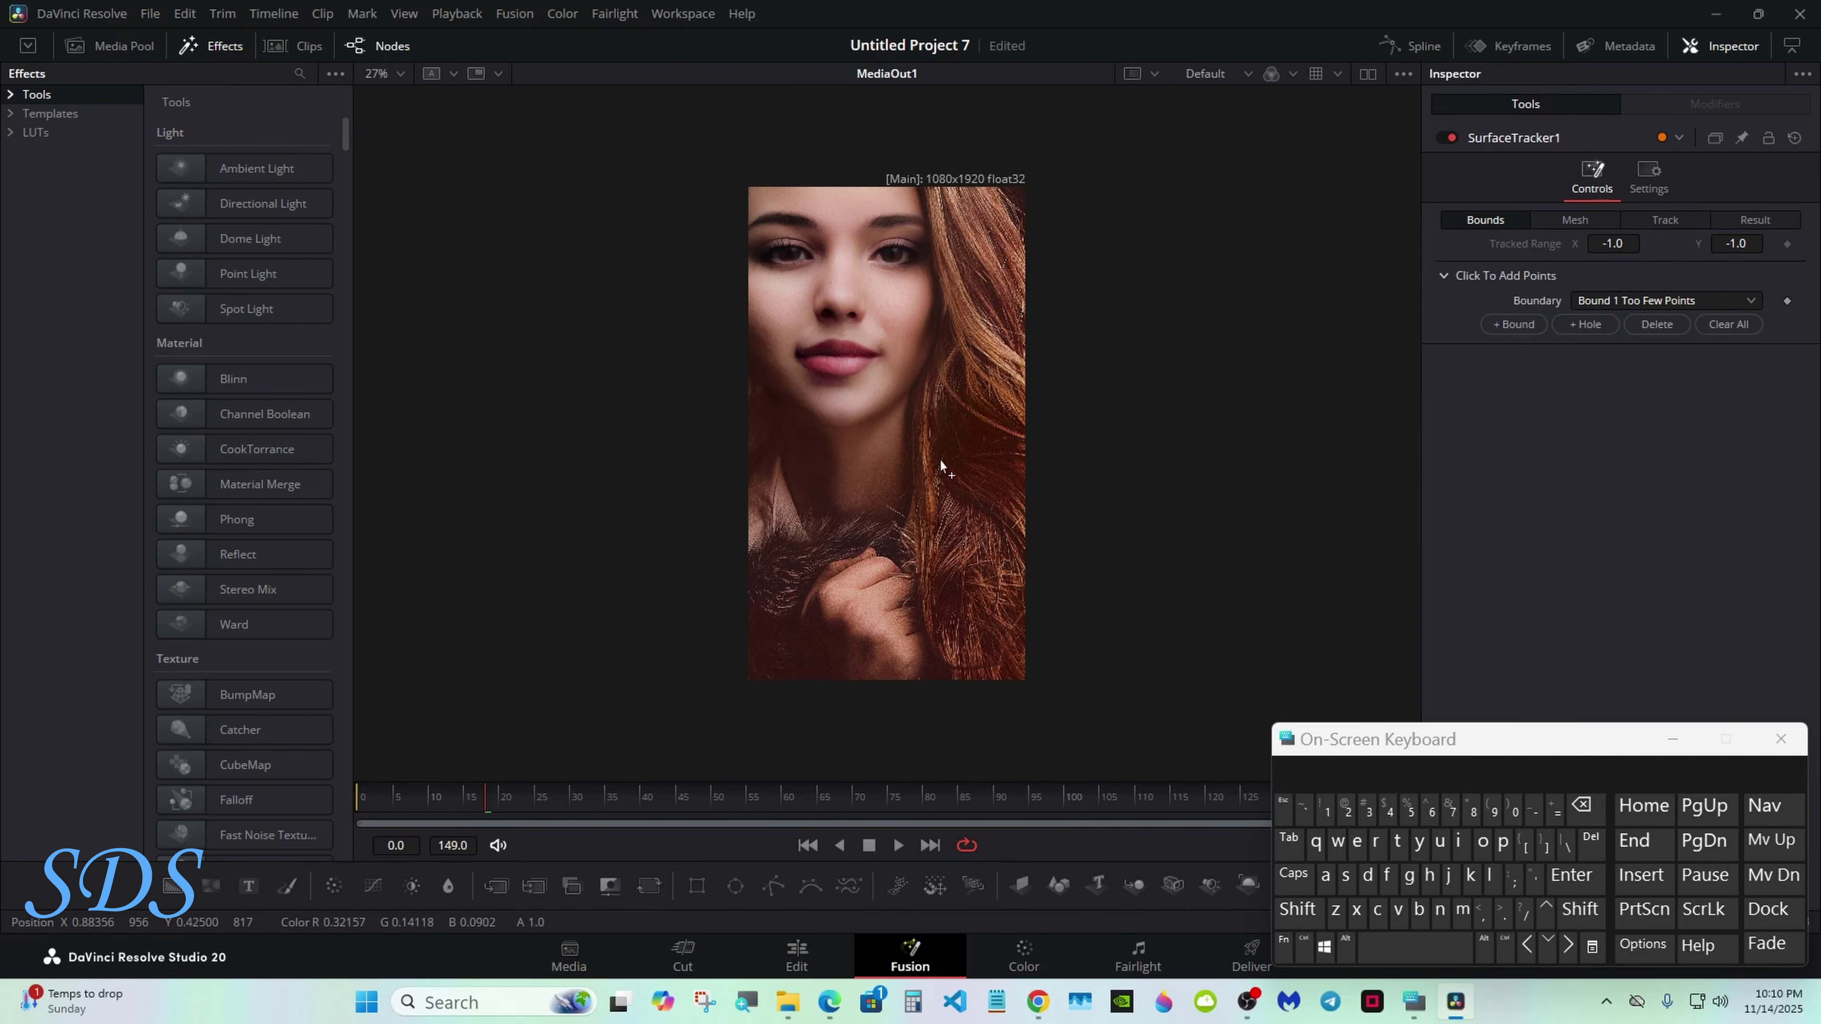
{"action": "left_click", "coordinate": [785, 176]}
{"action": "left_click", "coordinate": [809, 176]}
{"action": "left_click", "coordinate": [832, 176]}
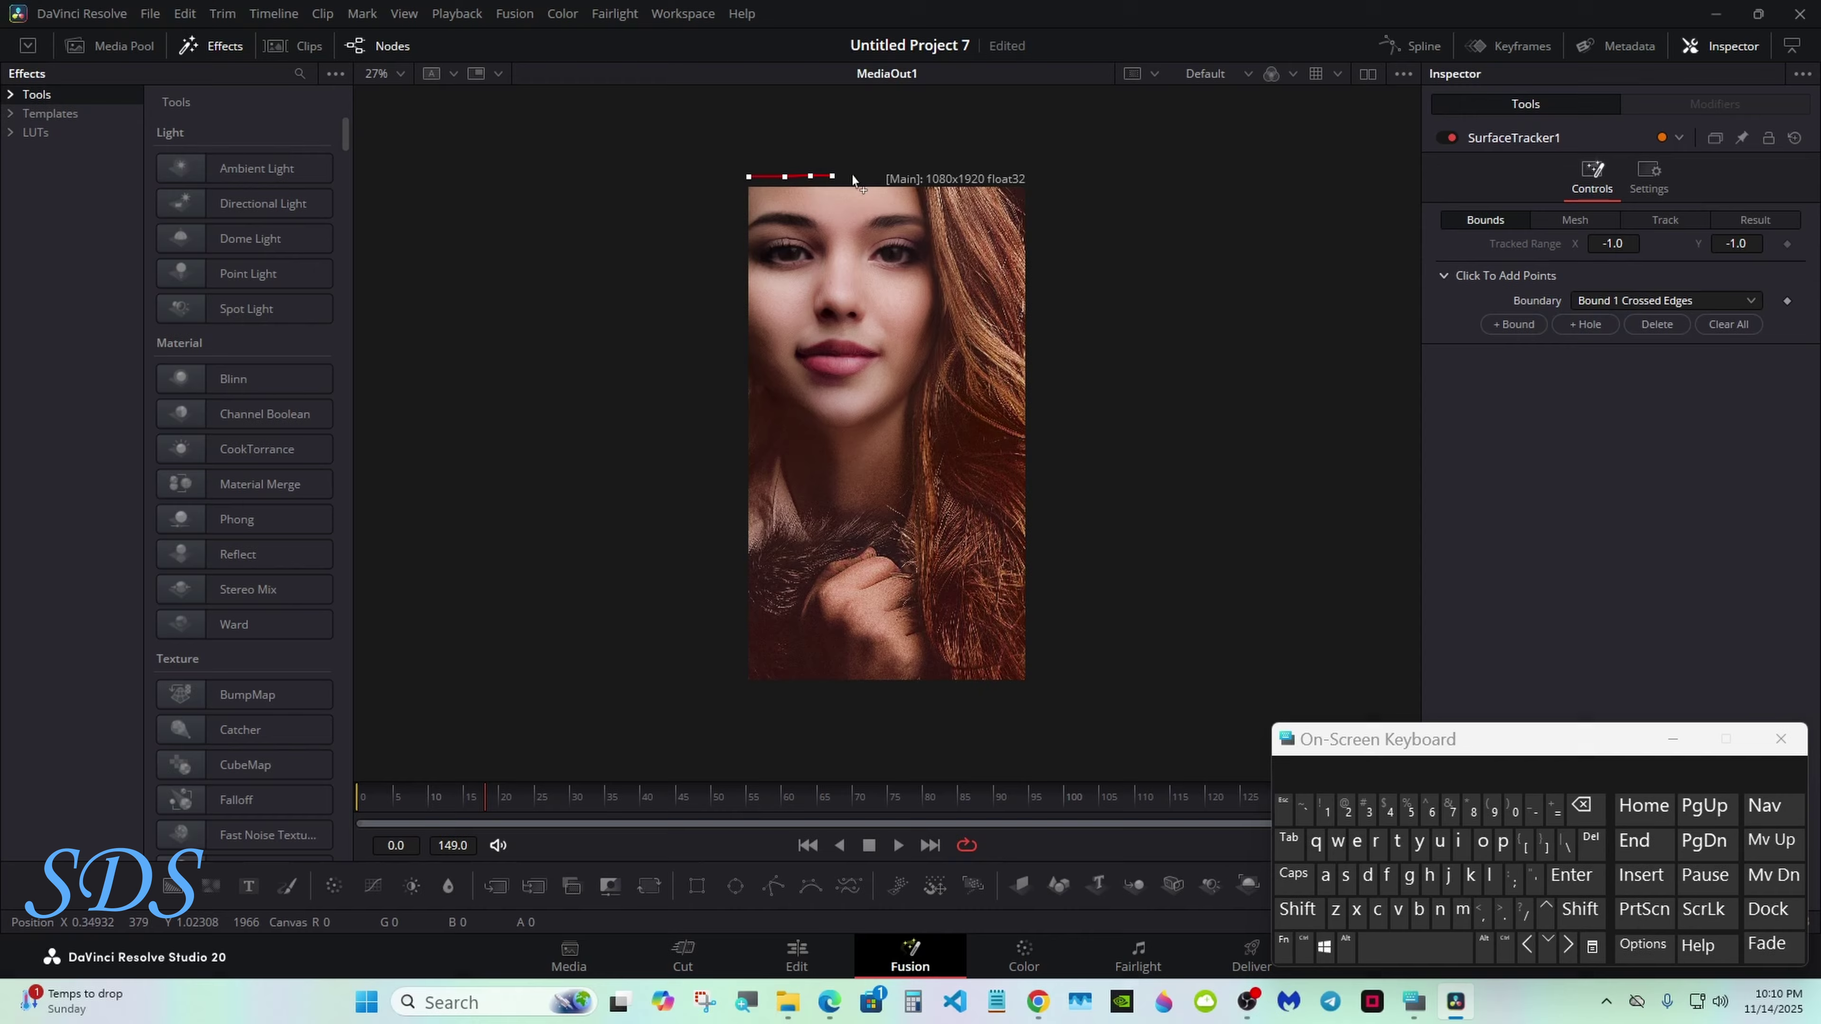
{"action": "left_click", "coordinate": [913, 179]}
{"action": "left_click", "coordinate": [927, 231]}
{"action": "left_click", "coordinate": [933, 266]}
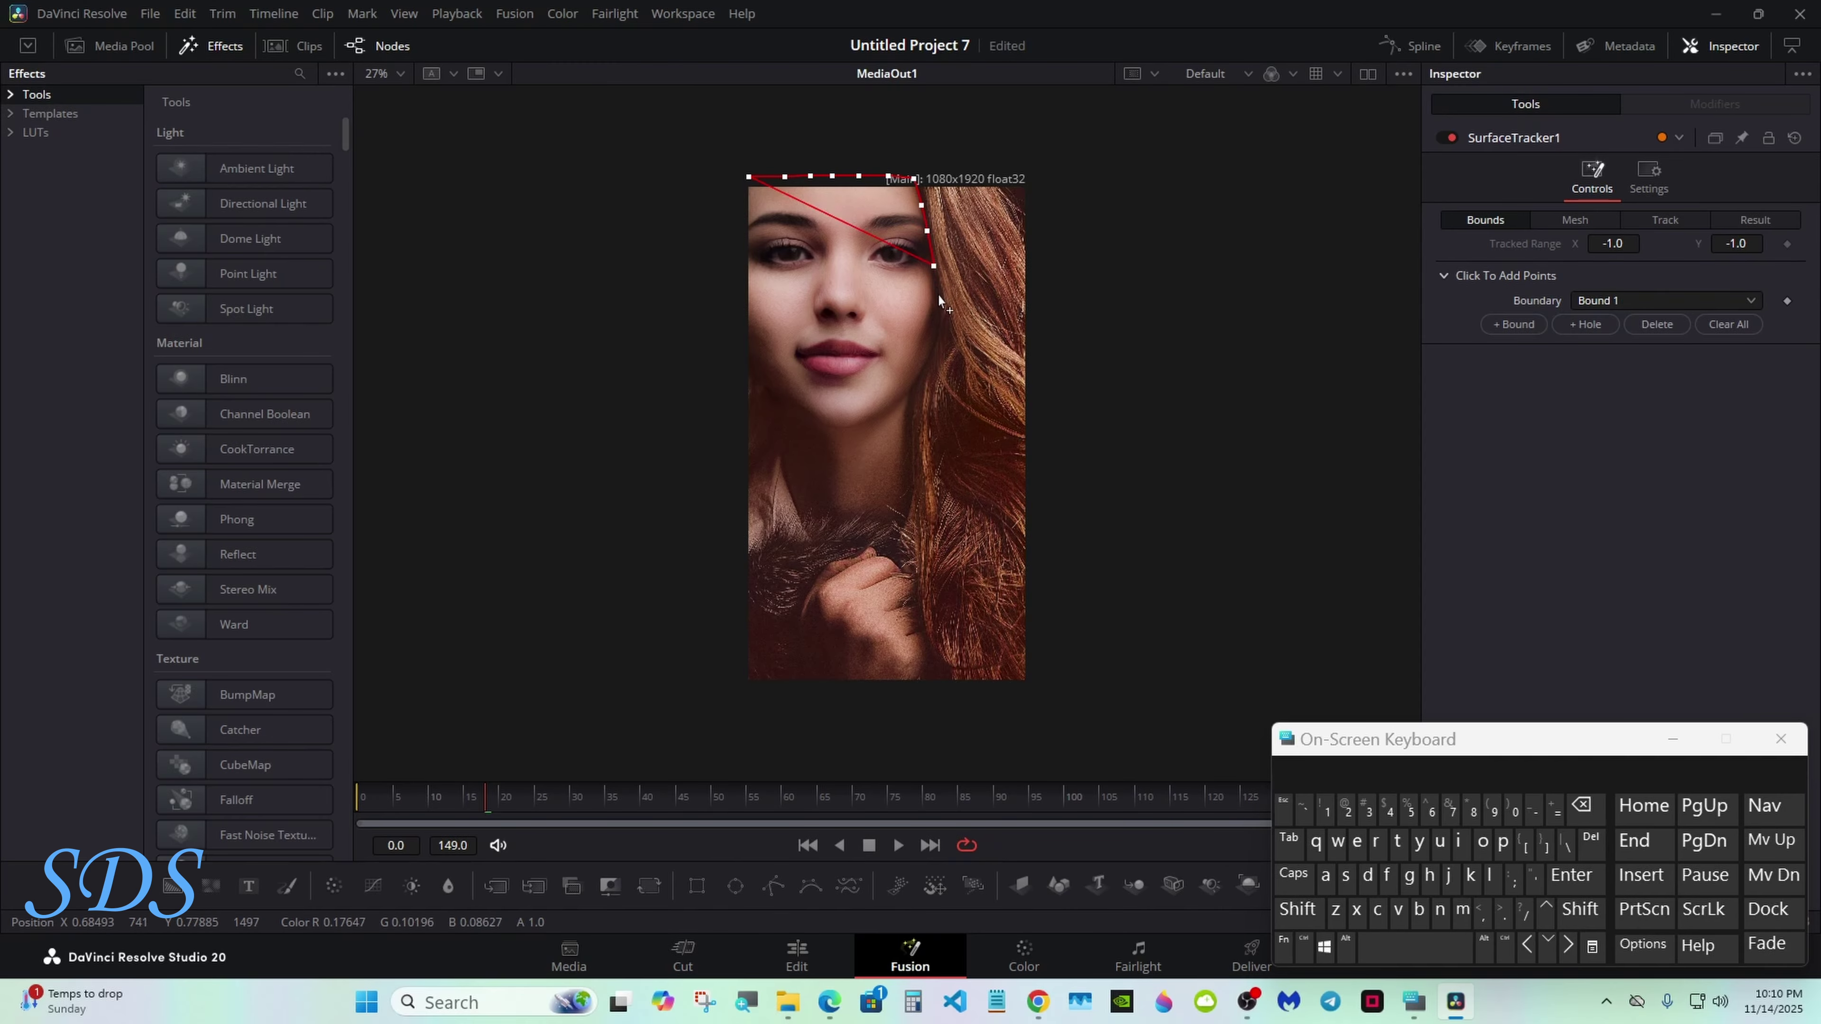
{"action": "left_click", "coordinate": [938, 298]}
{"action": "left_click", "coordinate": [940, 328]}
{"action": "left_click", "coordinate": [935, 352]}
{"action": "left_click", "coordinate": [928, 383]}
{"action": "left_click", "coordinate": [908, 395]}
{"action": "left_click", "coordinate": [896, 413]}
{"action": "left_click", "coordinate": [851, 432]}
{"action": "left_click", "coordinate": [824, 435]}
{"action": "left_click", "coordinate": [803, 424]}
{"action": "left_click", "coordinate": [787, 410]}
{"action": "left_click", "coordinate": [772, 384]}
{"action": "left_click", "coordinate": [750, 361]}
{"action": "left_click", "coordinate": [740, 343]}
{"action": "left_click", "coordinate": [735, 303]}
{"action": "left_click", "coordinate": [737, 273]}
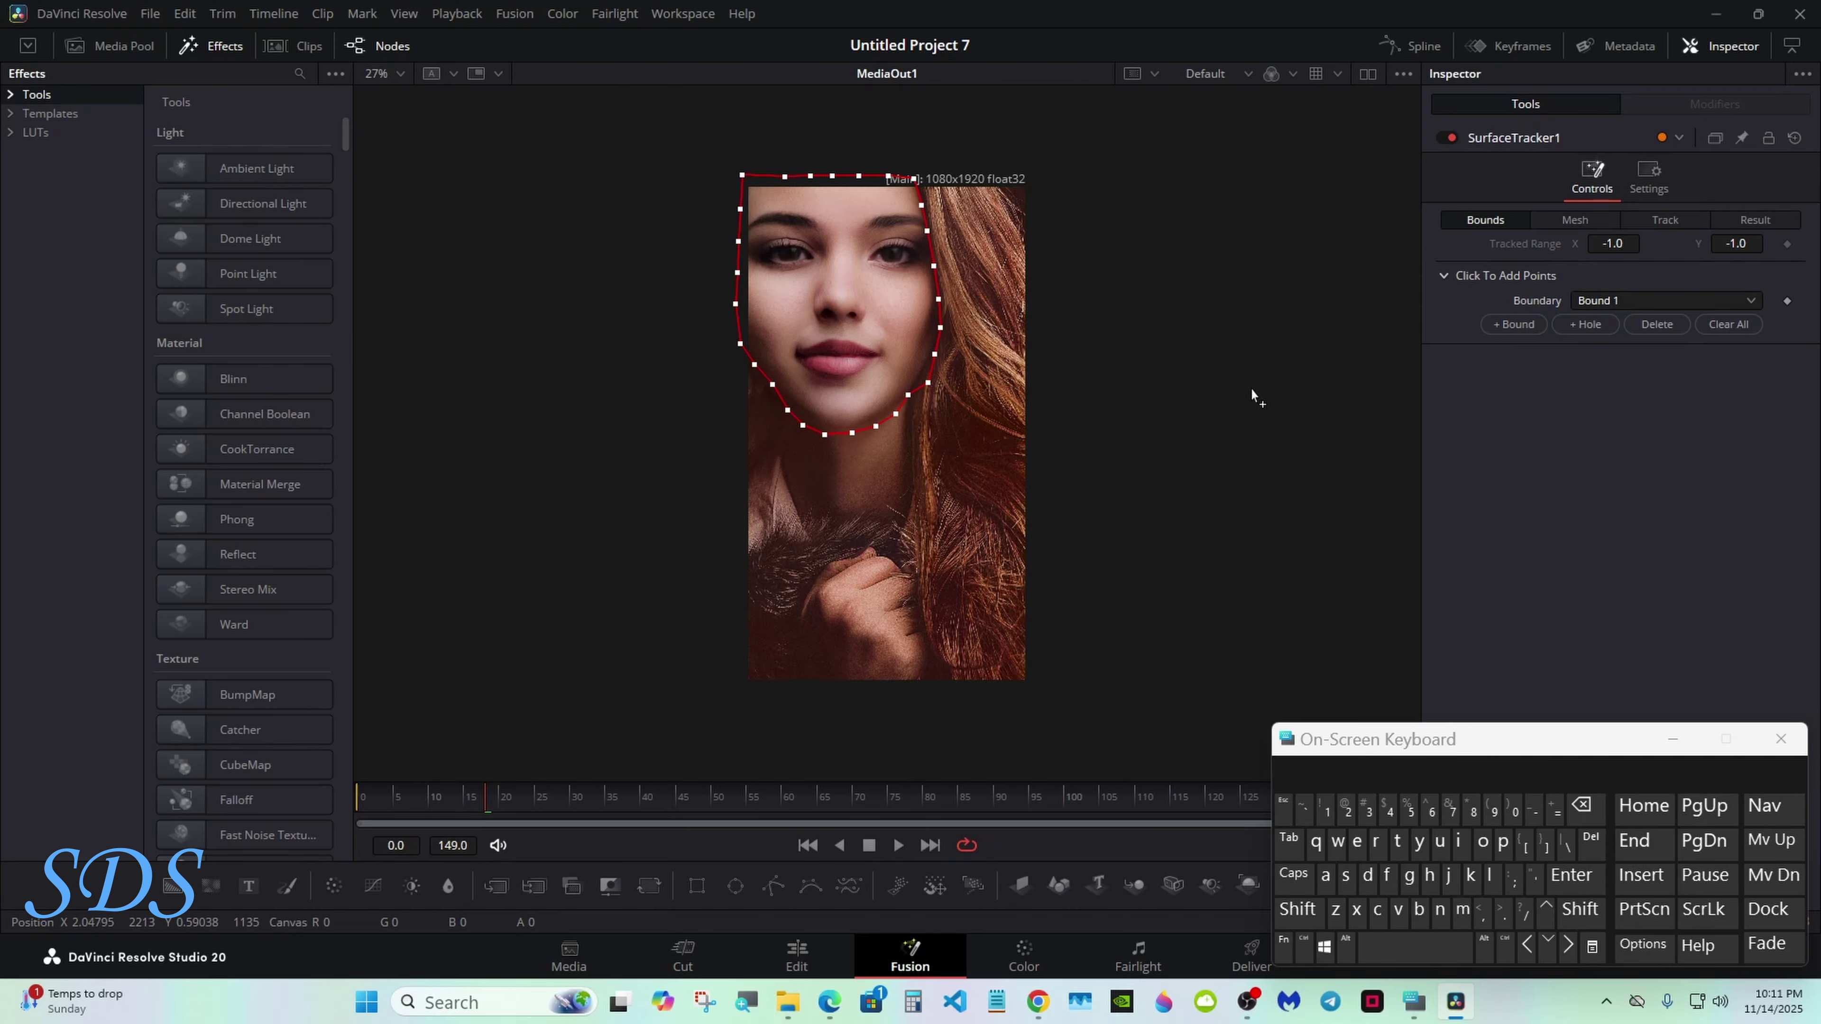
- Refine the boundary points along the cheeks and jaw so the outline follows the face more closely
{"action": "key", "text": "ctrl+f"}
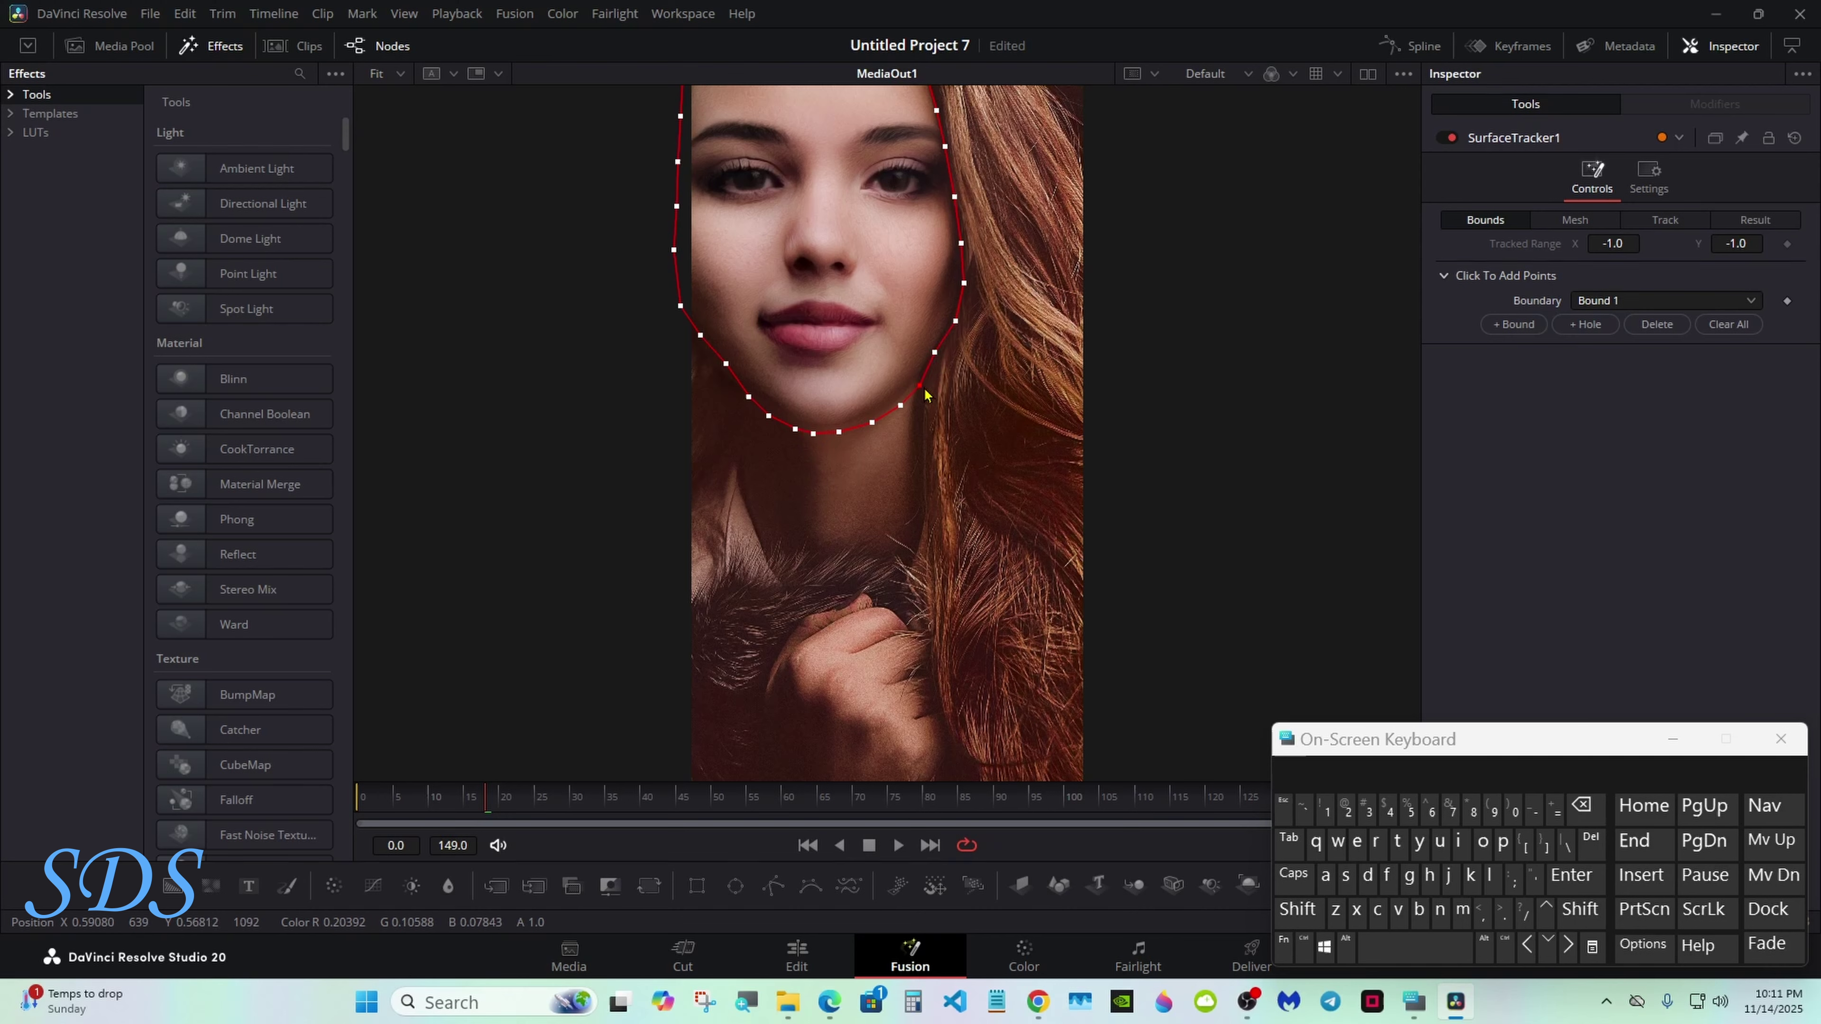
{"action": "left_click_drag", "start_coordinate": [920, 386], "coordinate": [915, 382]}
{"action": "left_click_drag", "start_coordinate": [900, 406], "coordinate": [868, 419]}
{"action": "left_click_drag", "start_coordinate": [956, 320], "coordinate": [954, 319]}
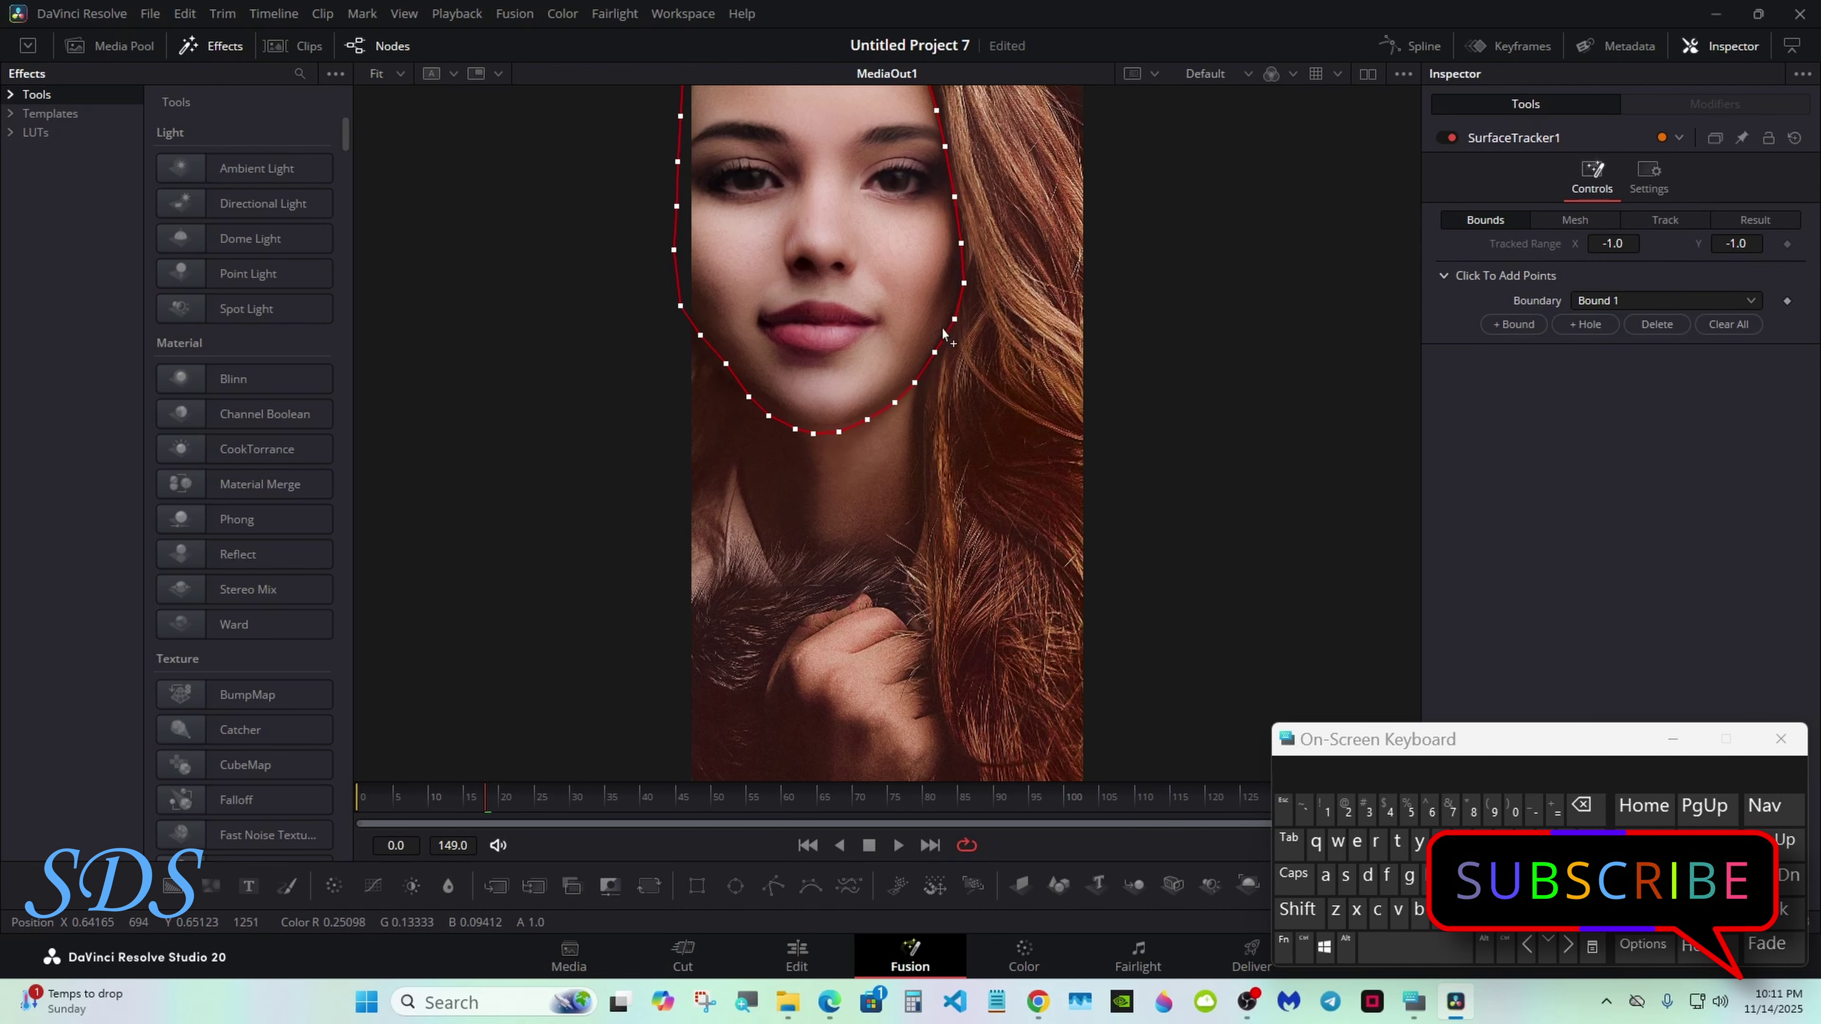
{"action": "left_click_drag", "start_coordinate": [680, 306], "coordinate": [685, 303]}
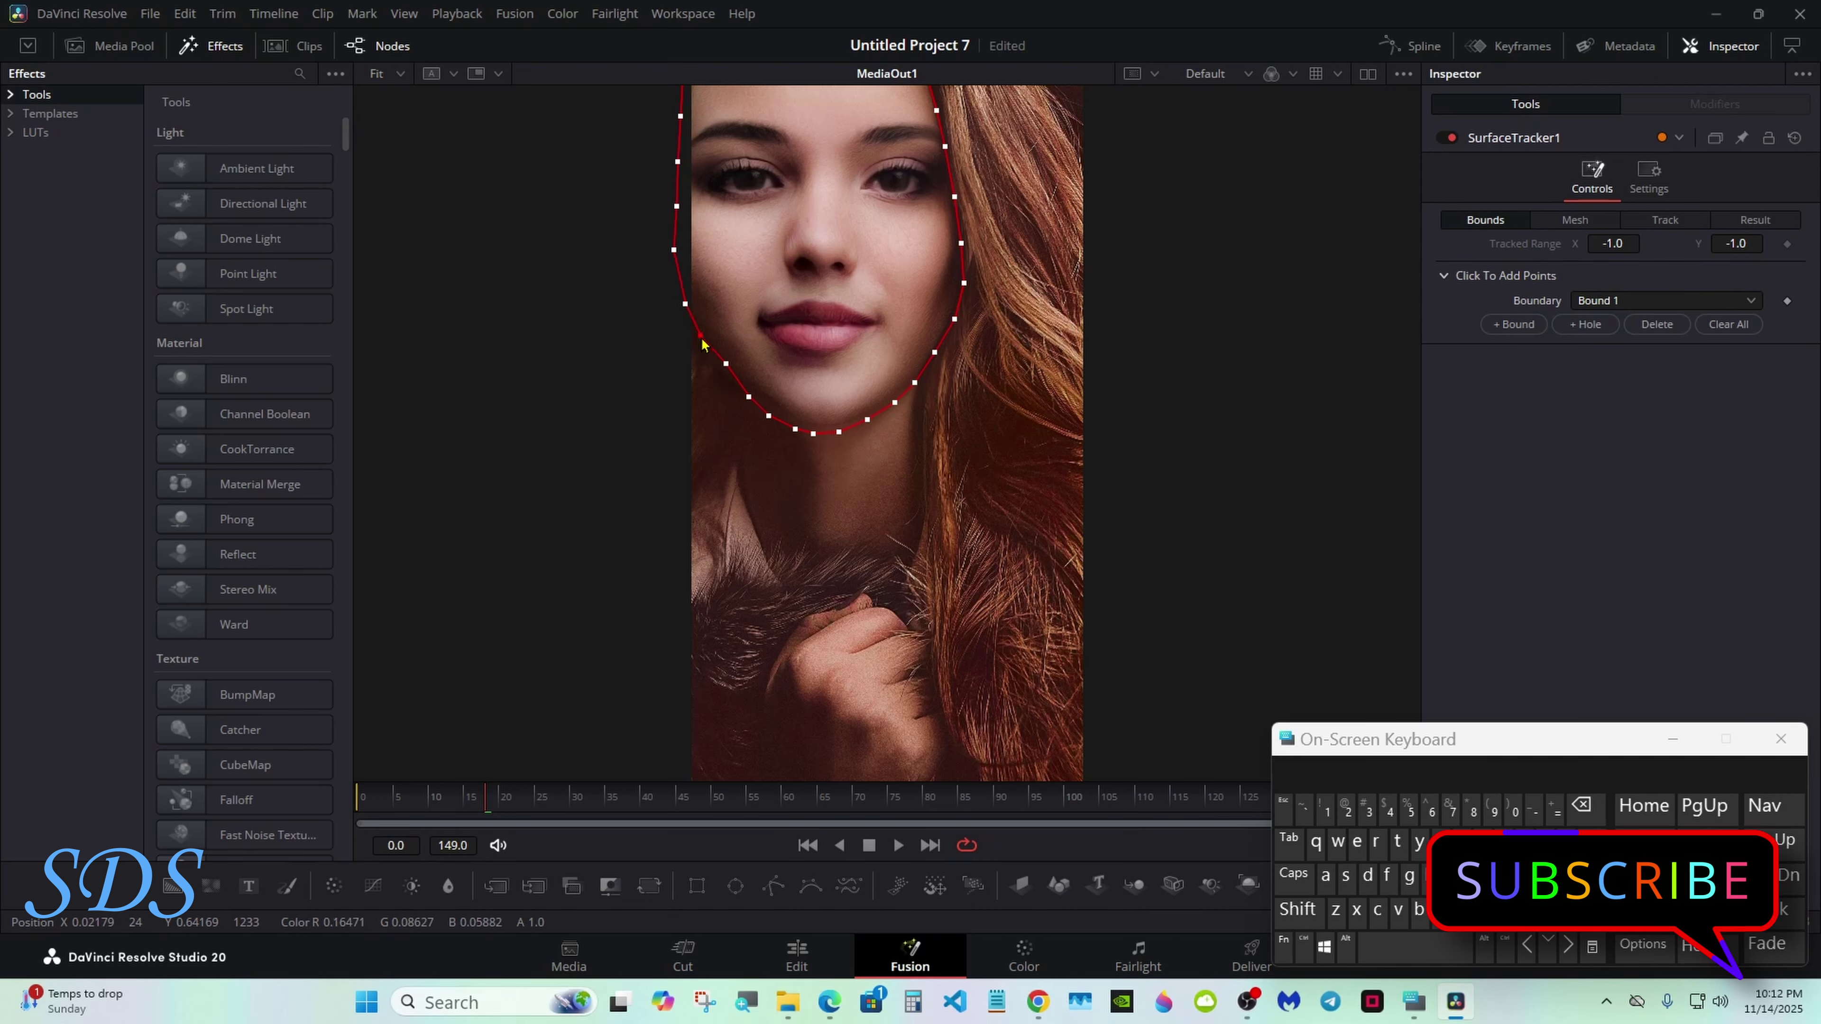
{"action": "left_click_drag", "start_coordinate": [726, 363], "coordinate": [722, 366]}
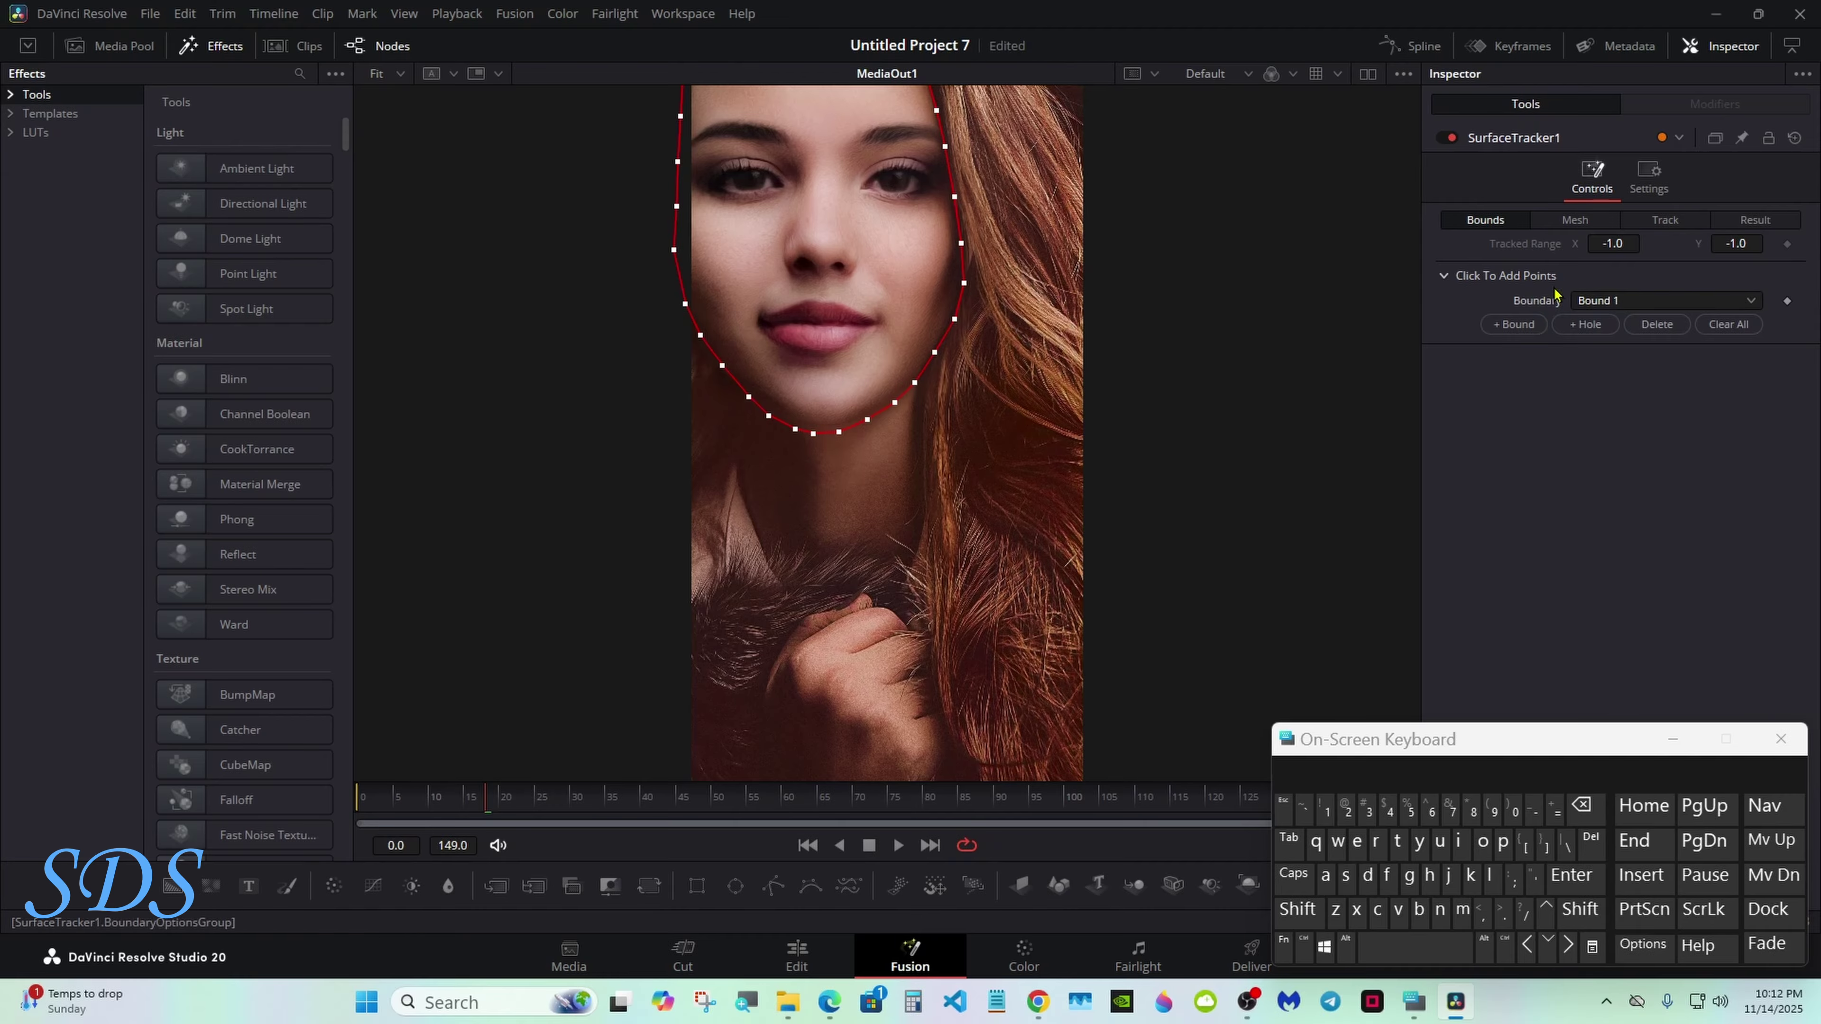
- Generate the face mesh and track it in both directions with the tracking quality set to Better
{"action": "left_click", "coordinate": [1570, 221]}
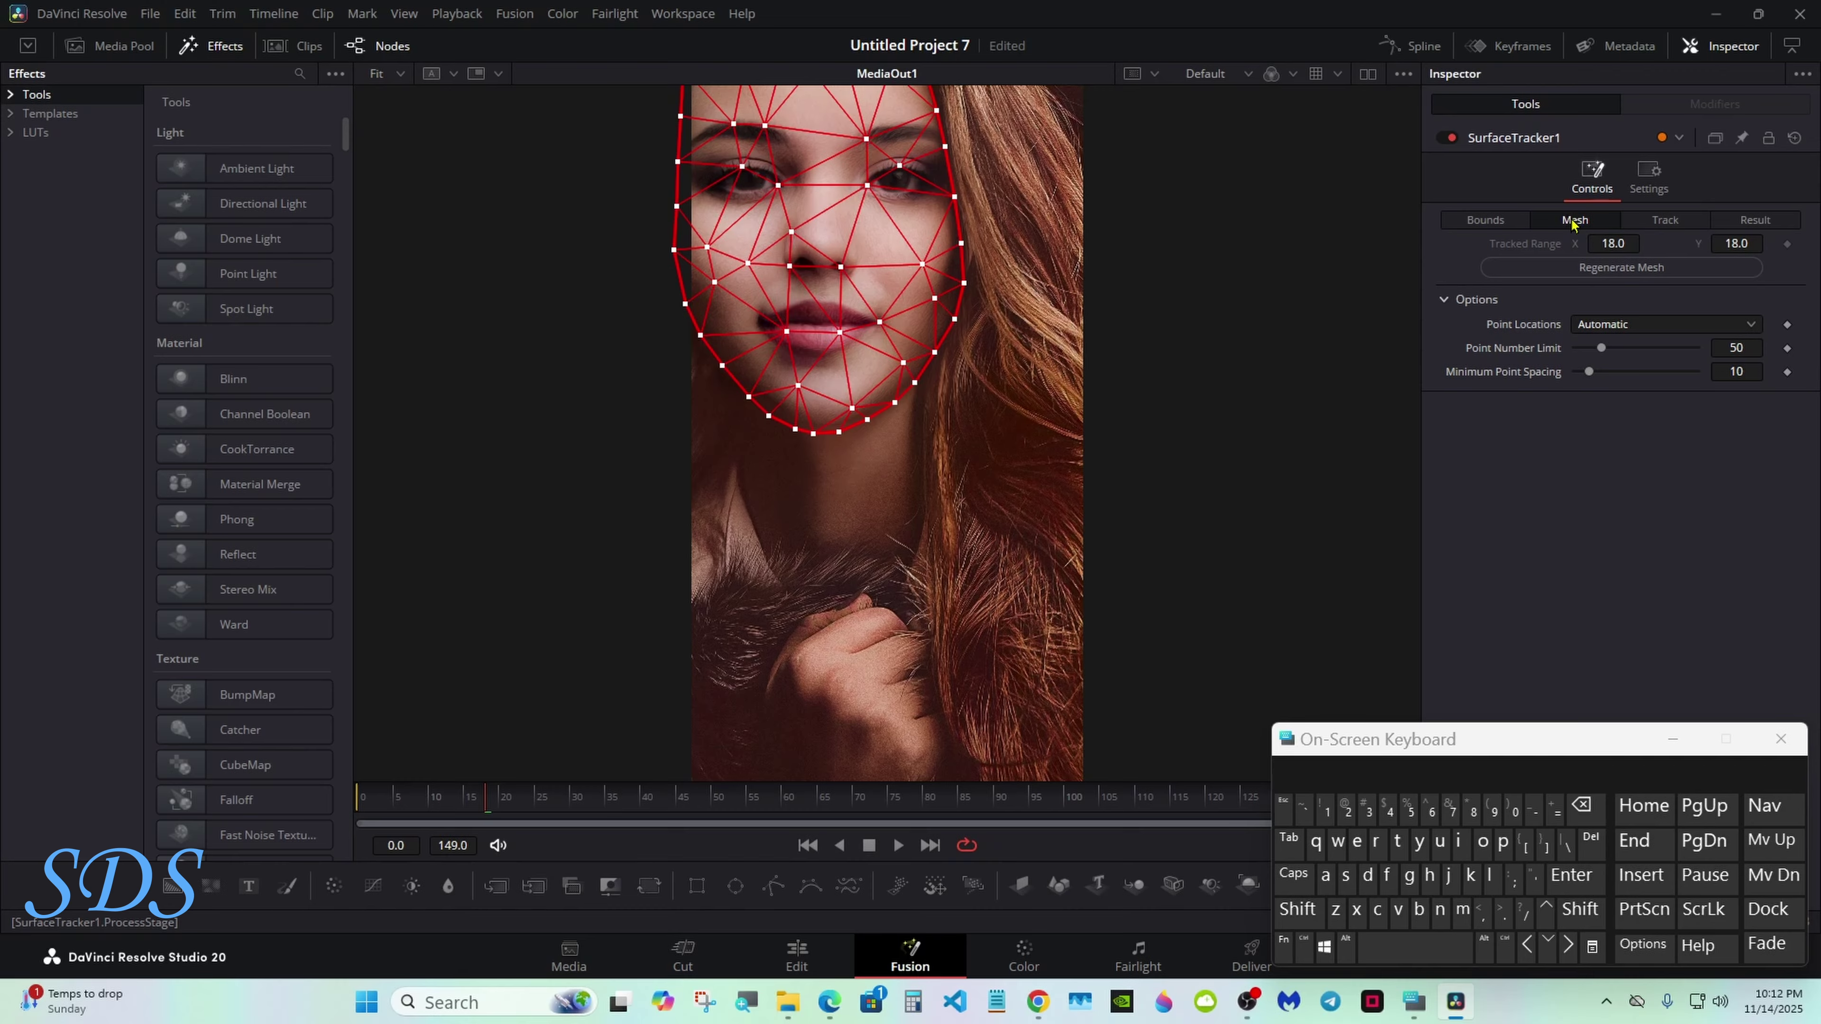
{"action": "left_click", "coordinate": [1664, 220]}
{"action": "left_click", "coordinate": [1672, 739]}
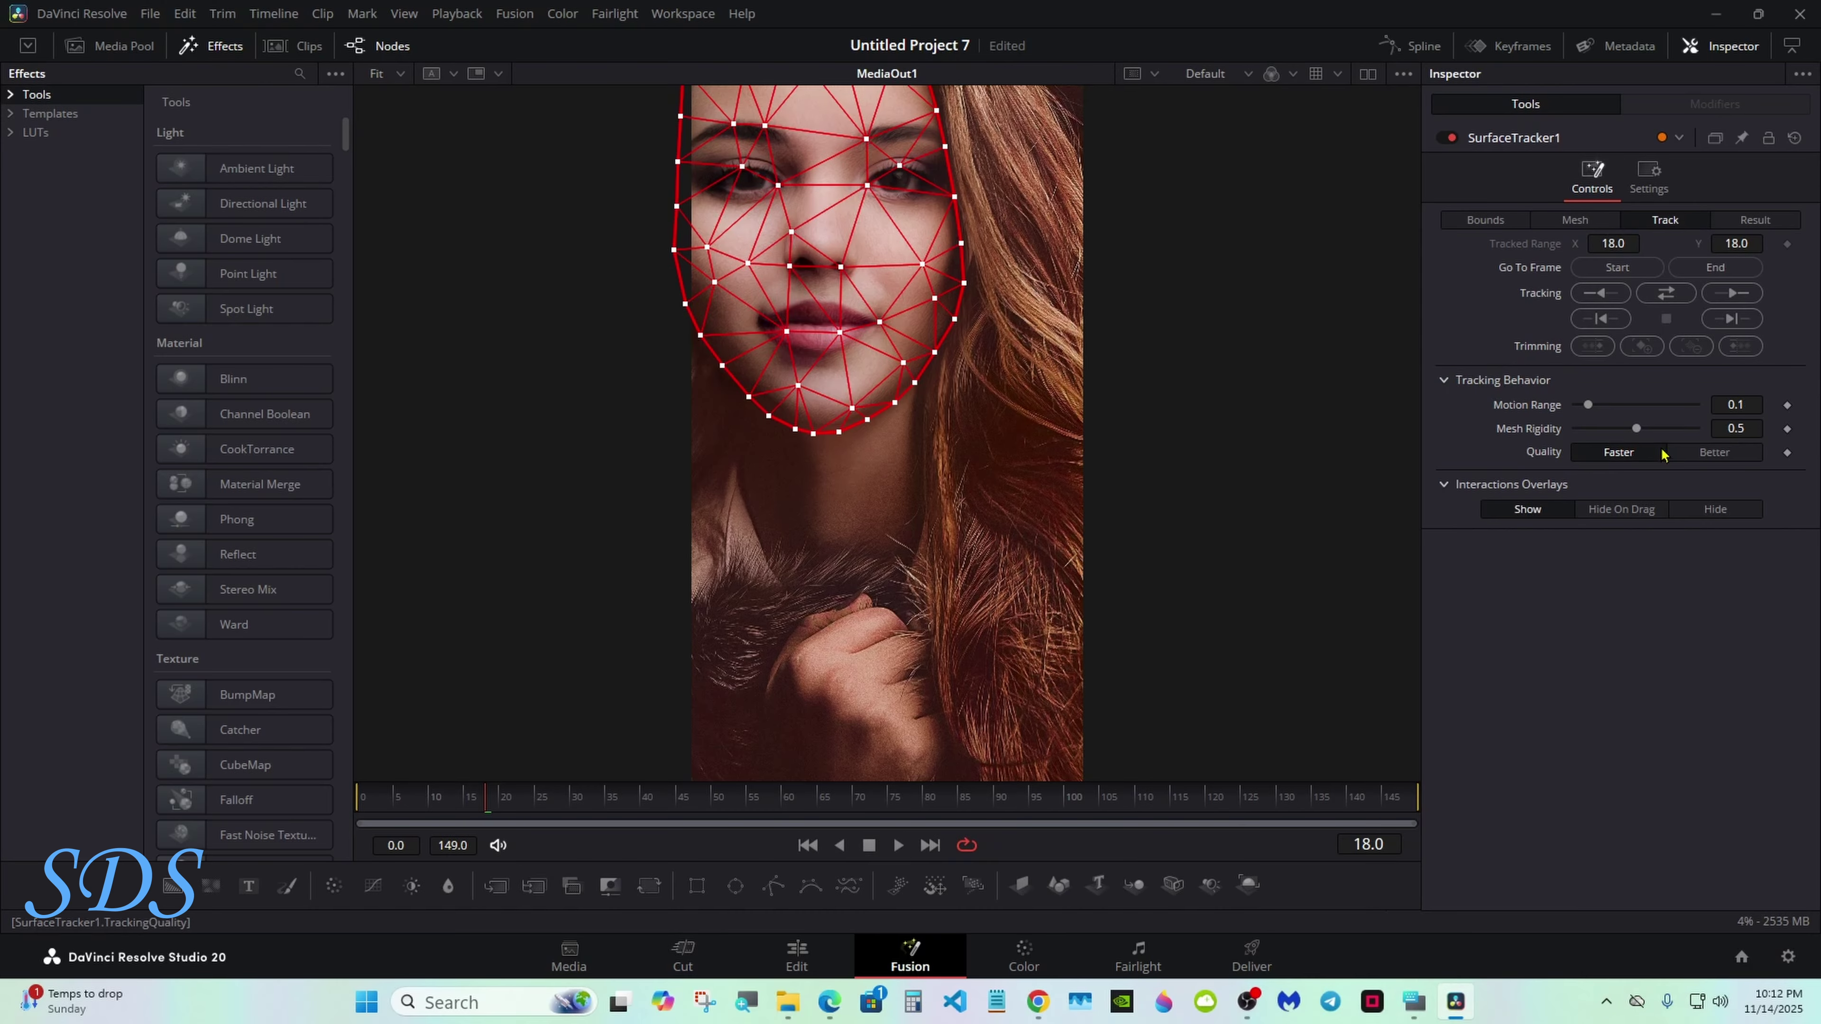
{"action": "left_click", "coordinate": [1709, 456]}
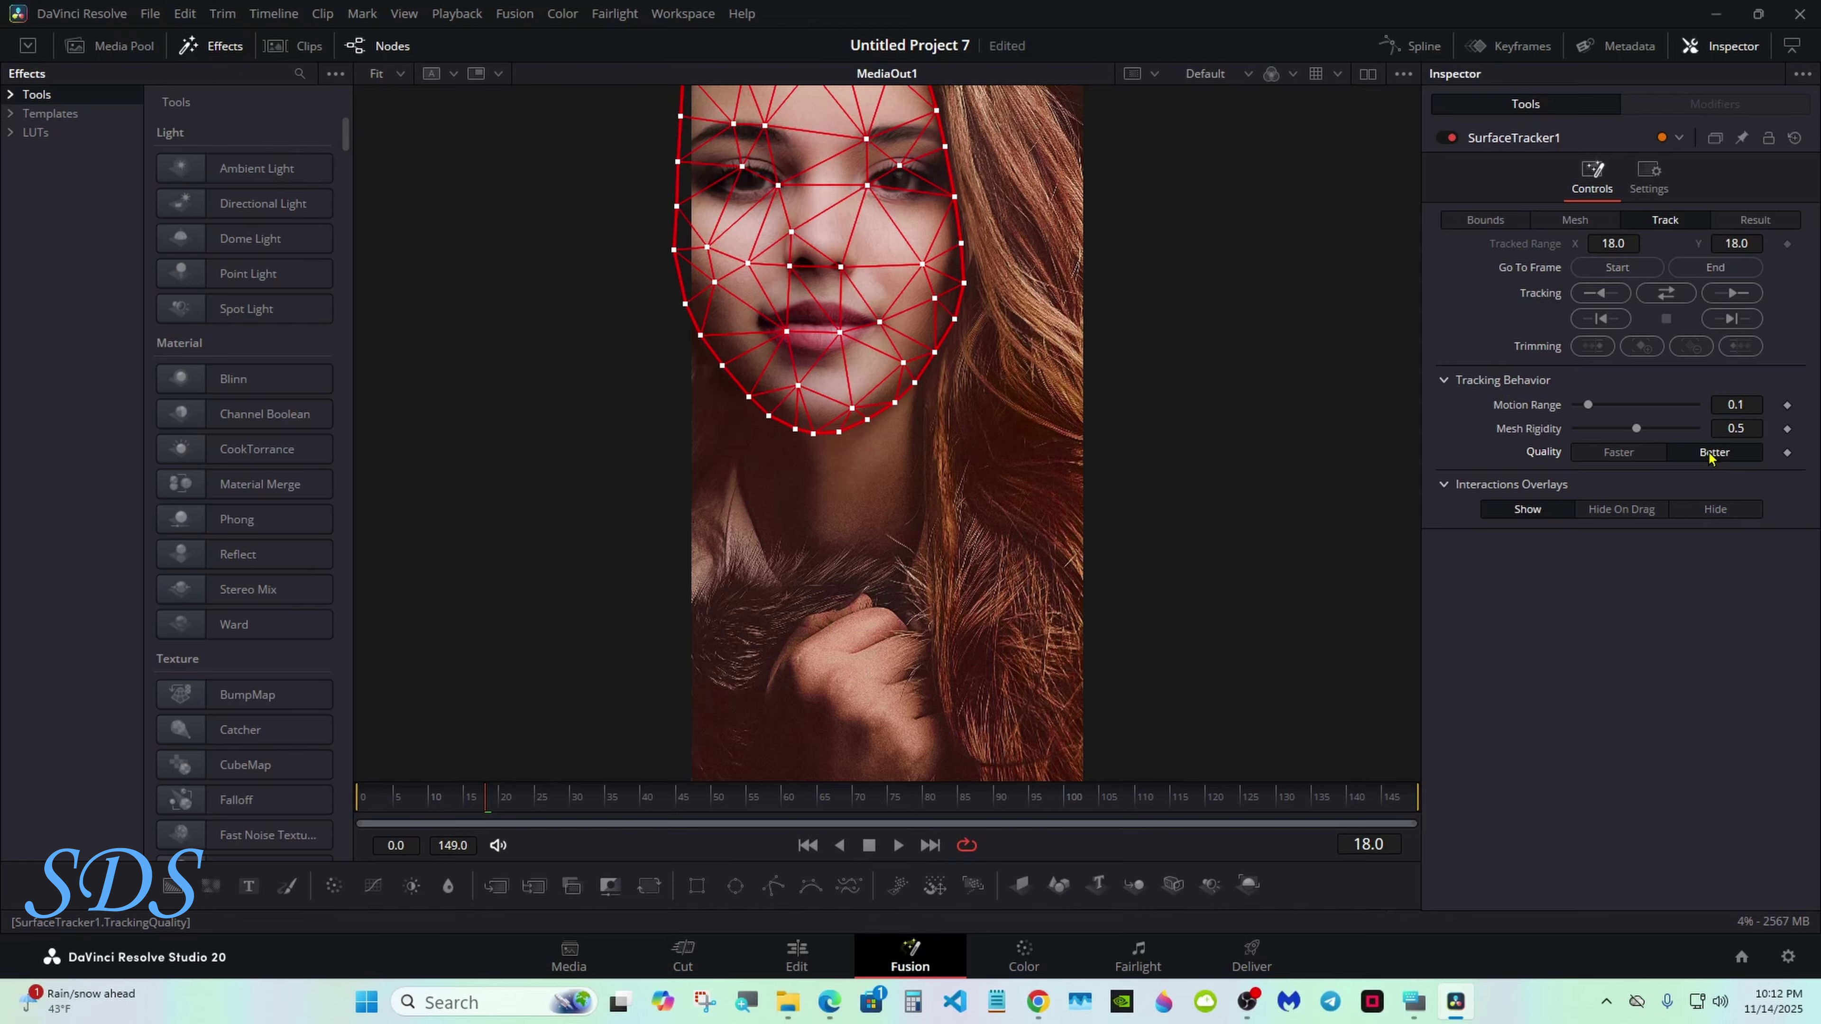
{"action": "left_click", "coordinate": [1661, 295]}
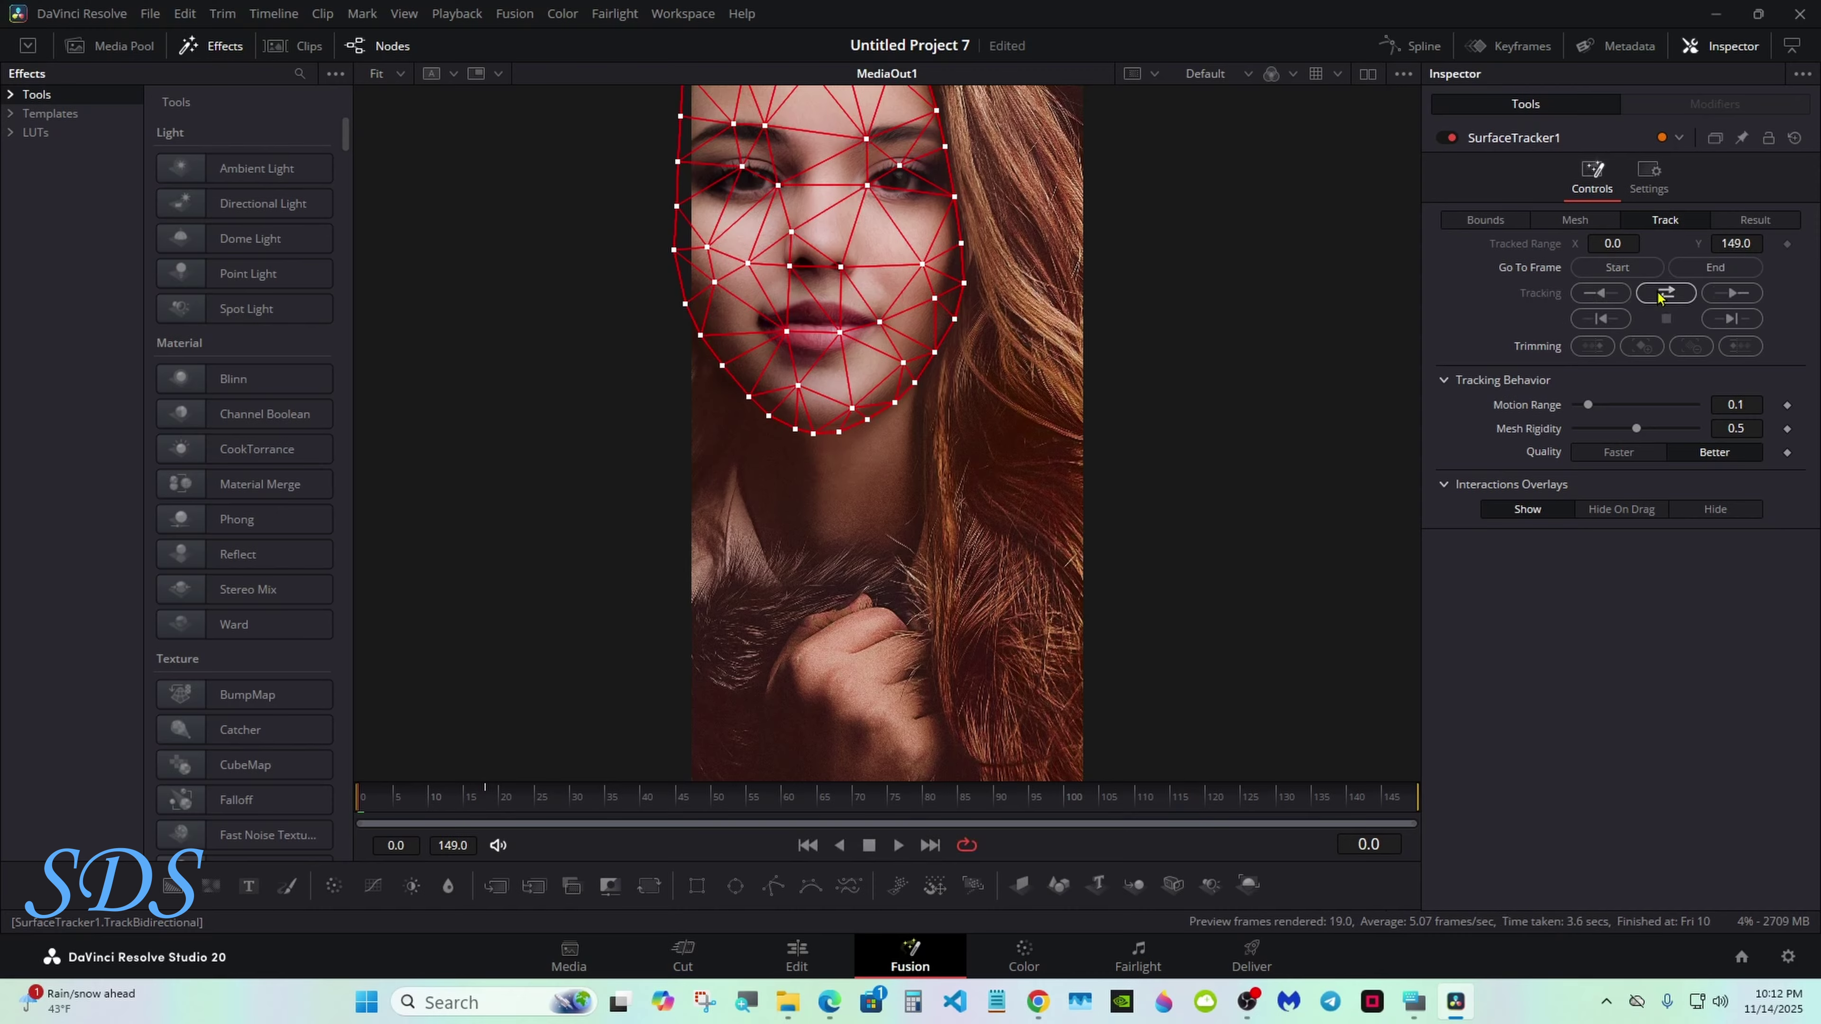
- Switch the Surface Tracker to its result stage and connect 12.png from the media pool as its overlay input
{"action": "left_click", "coordinate": [1755, 221]}
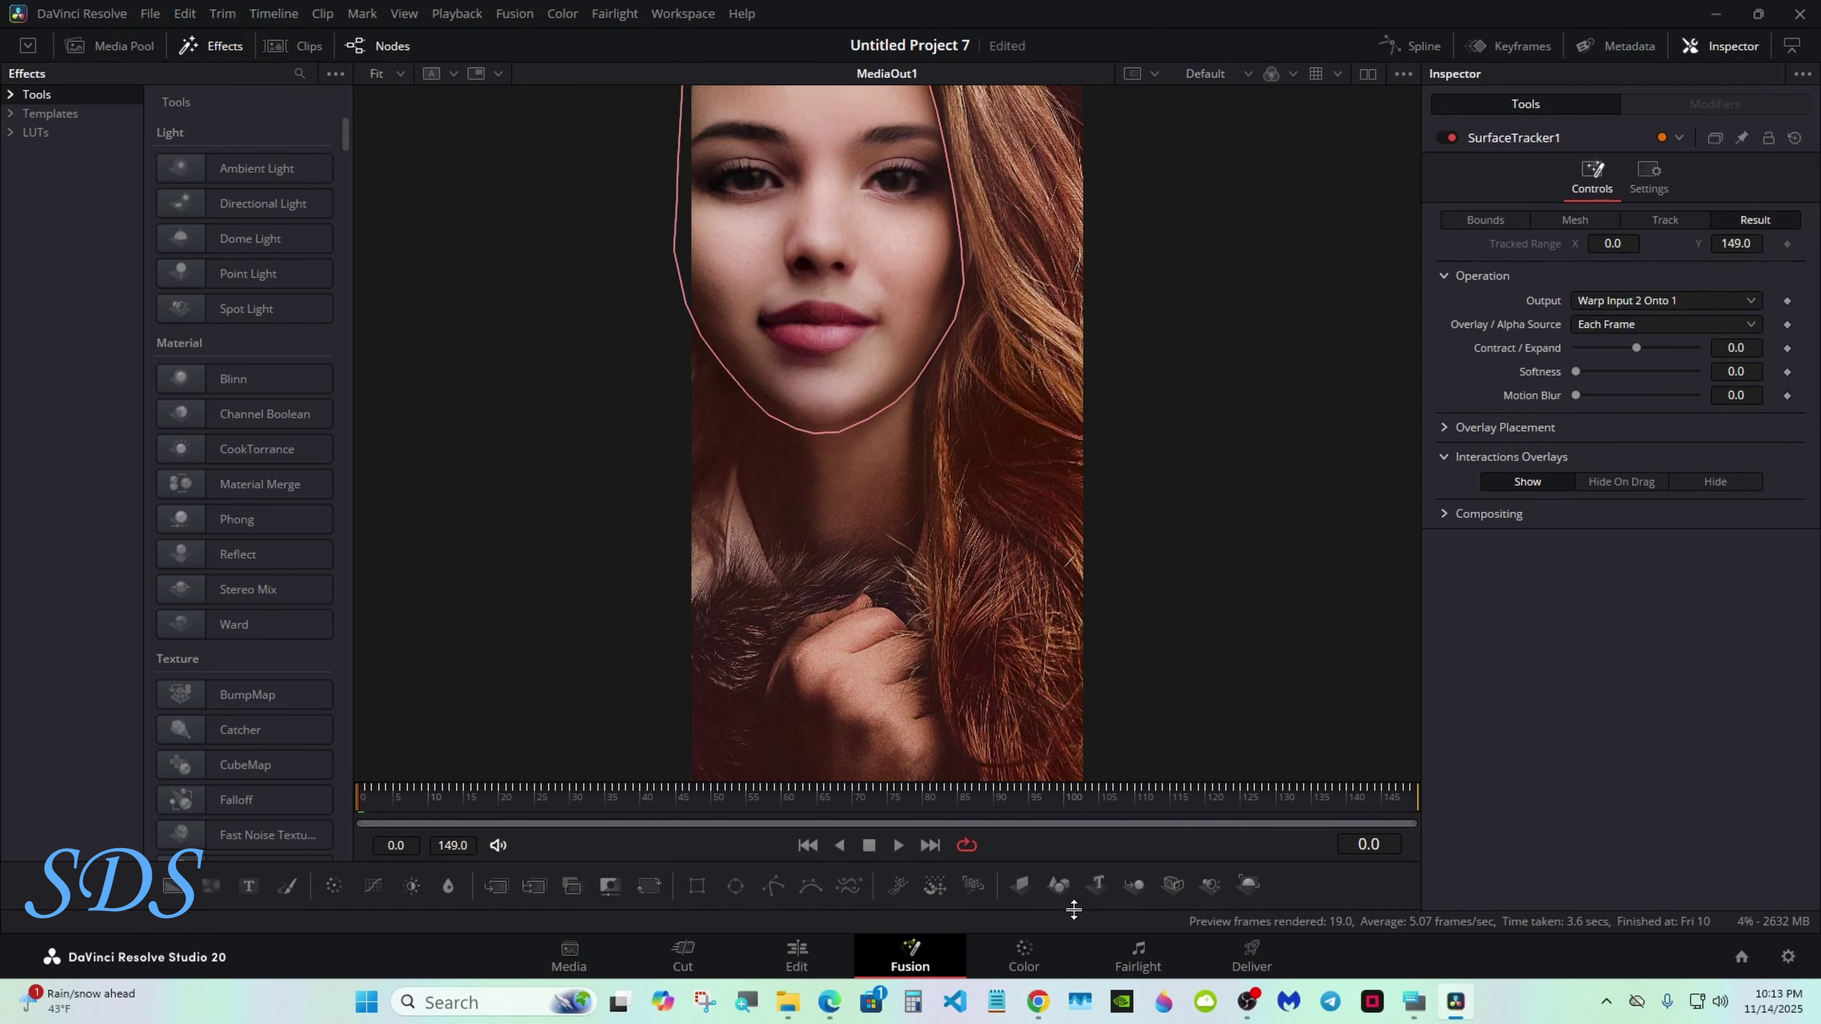
{"action": "left_click_drag", "start_coordinate": [1073, 909], "coordinate": [1072, 654]}
{"action": "left_click", "coordinate": [124, 53]}
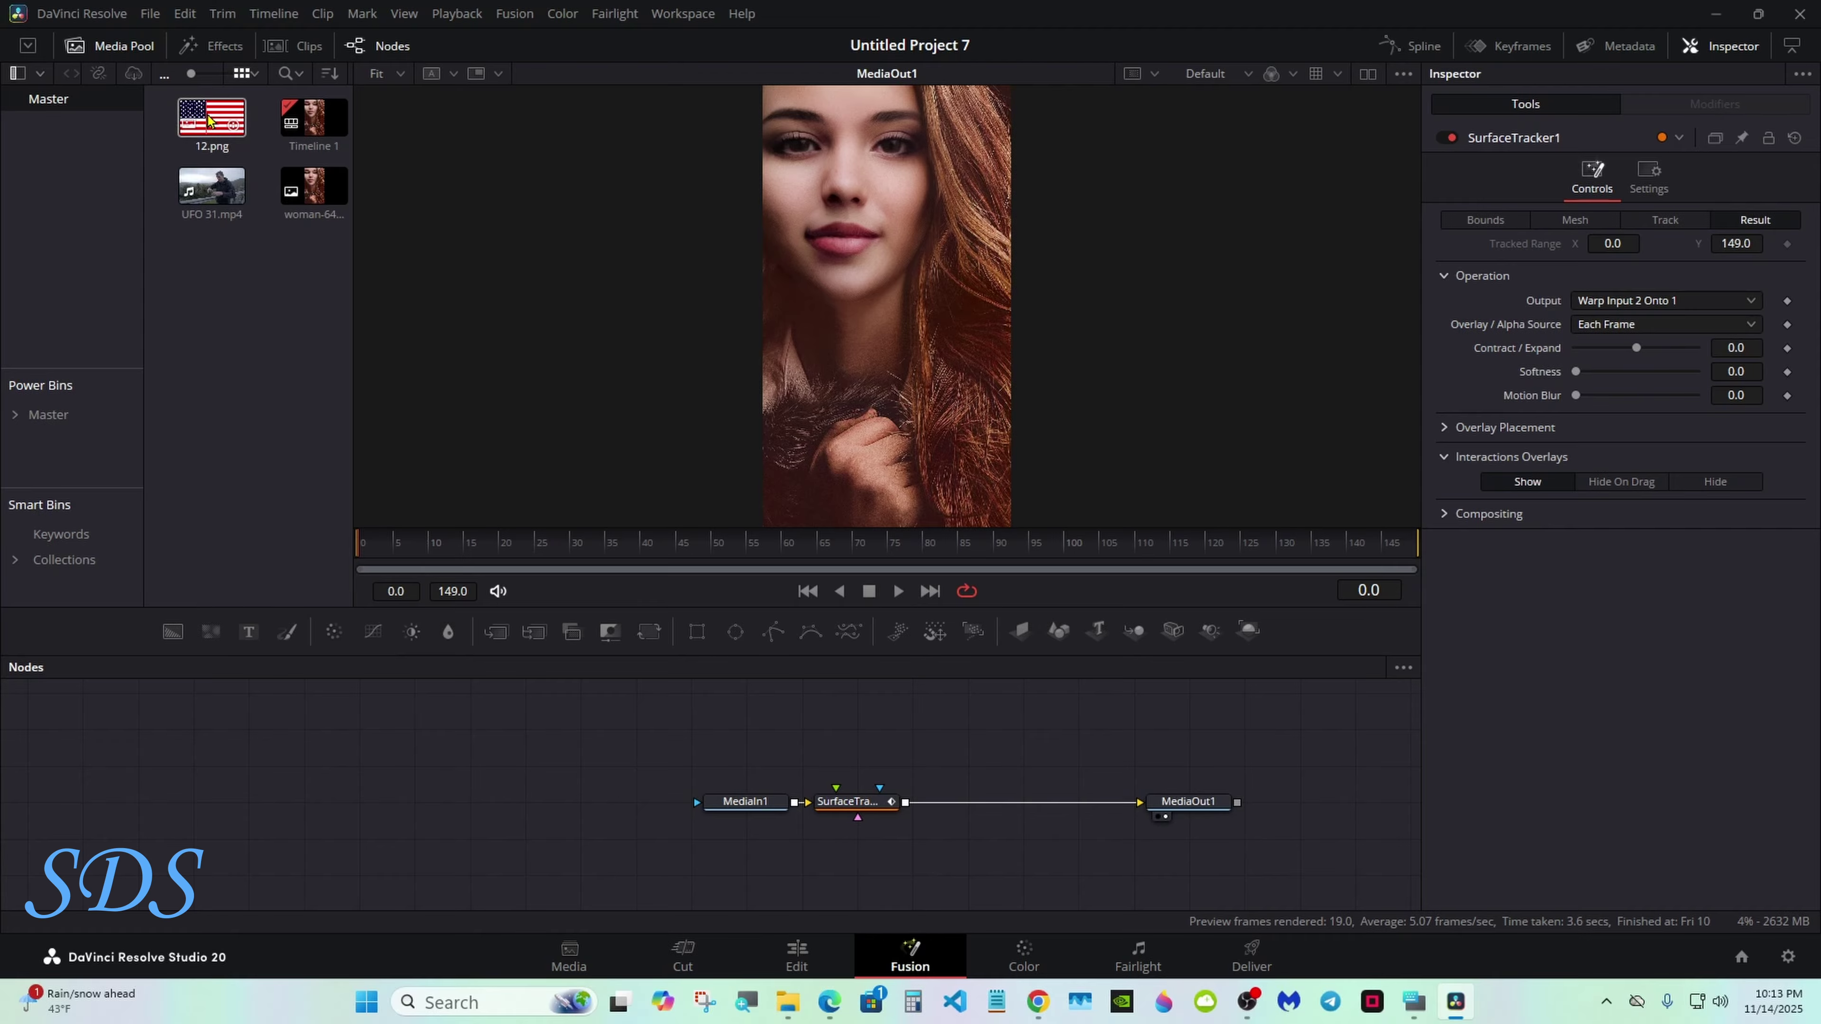
{"action": "left_click_drag", "start_coordinate": [209, 121], "coordinate": [843, 818]}
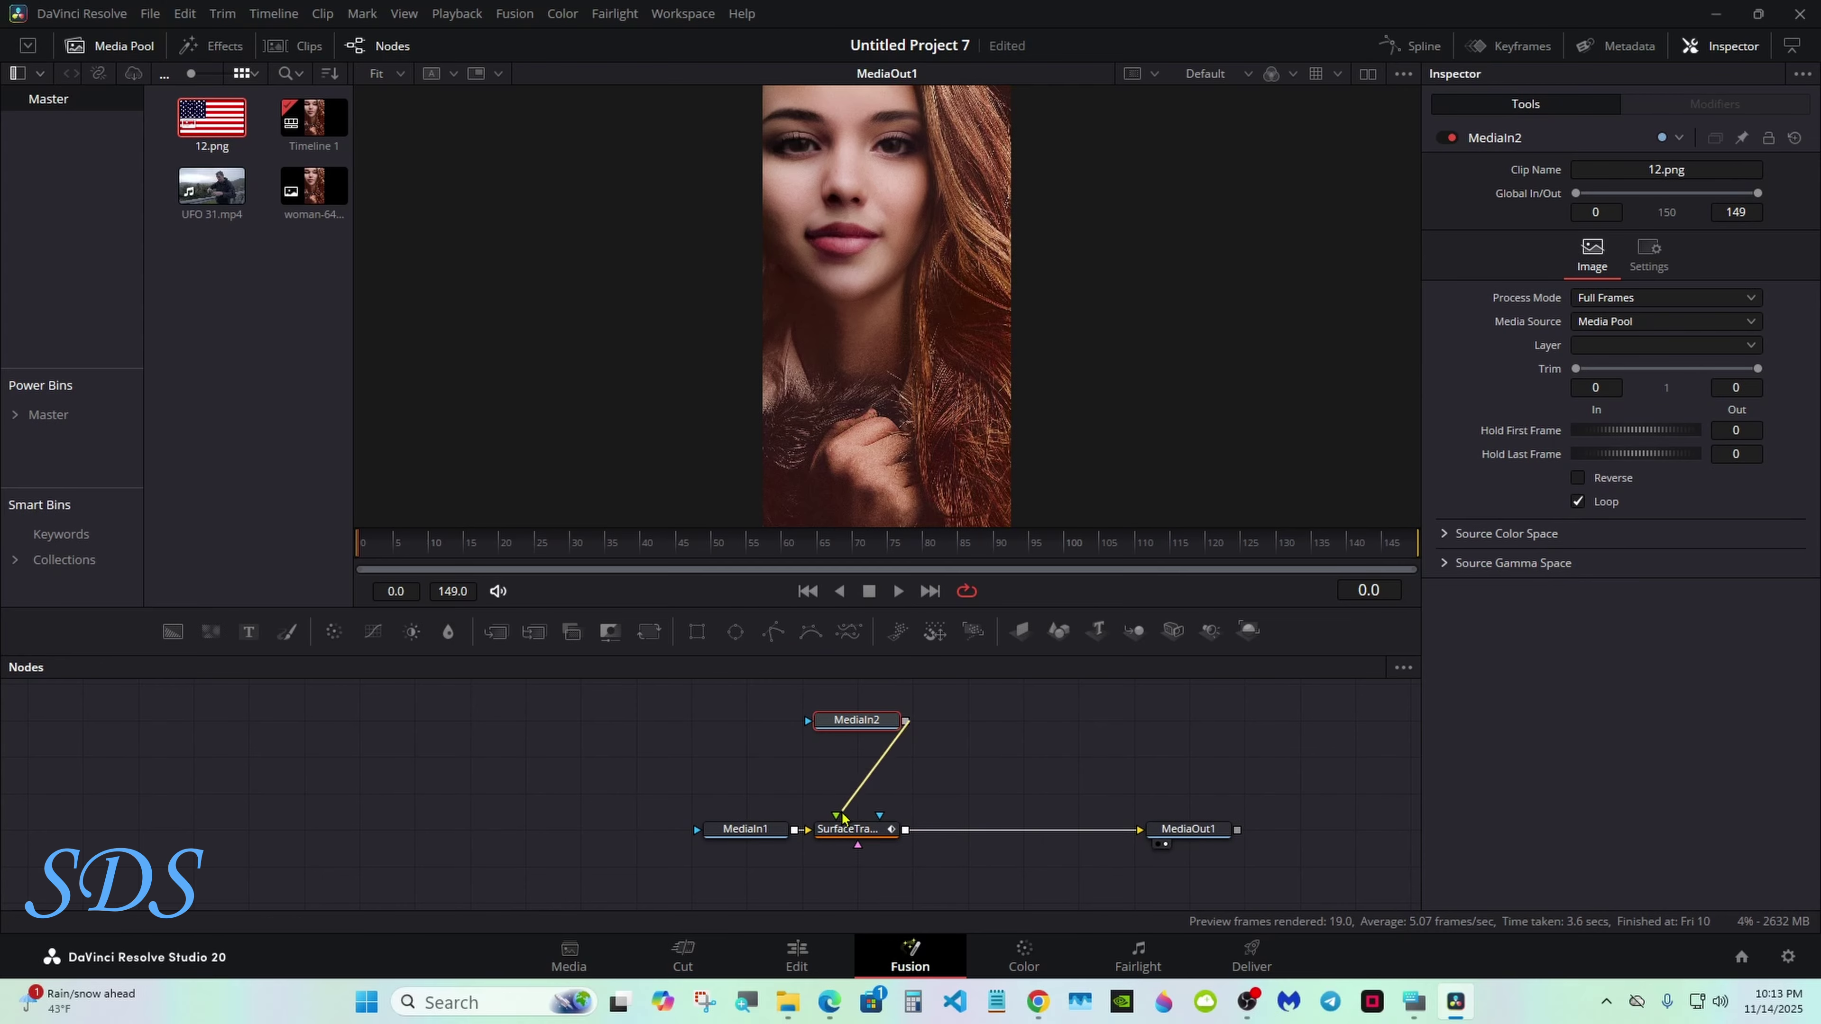
{"action": "left_click_drag", "start_coordinate": [879, 730], "coordinate": [825, 730]}
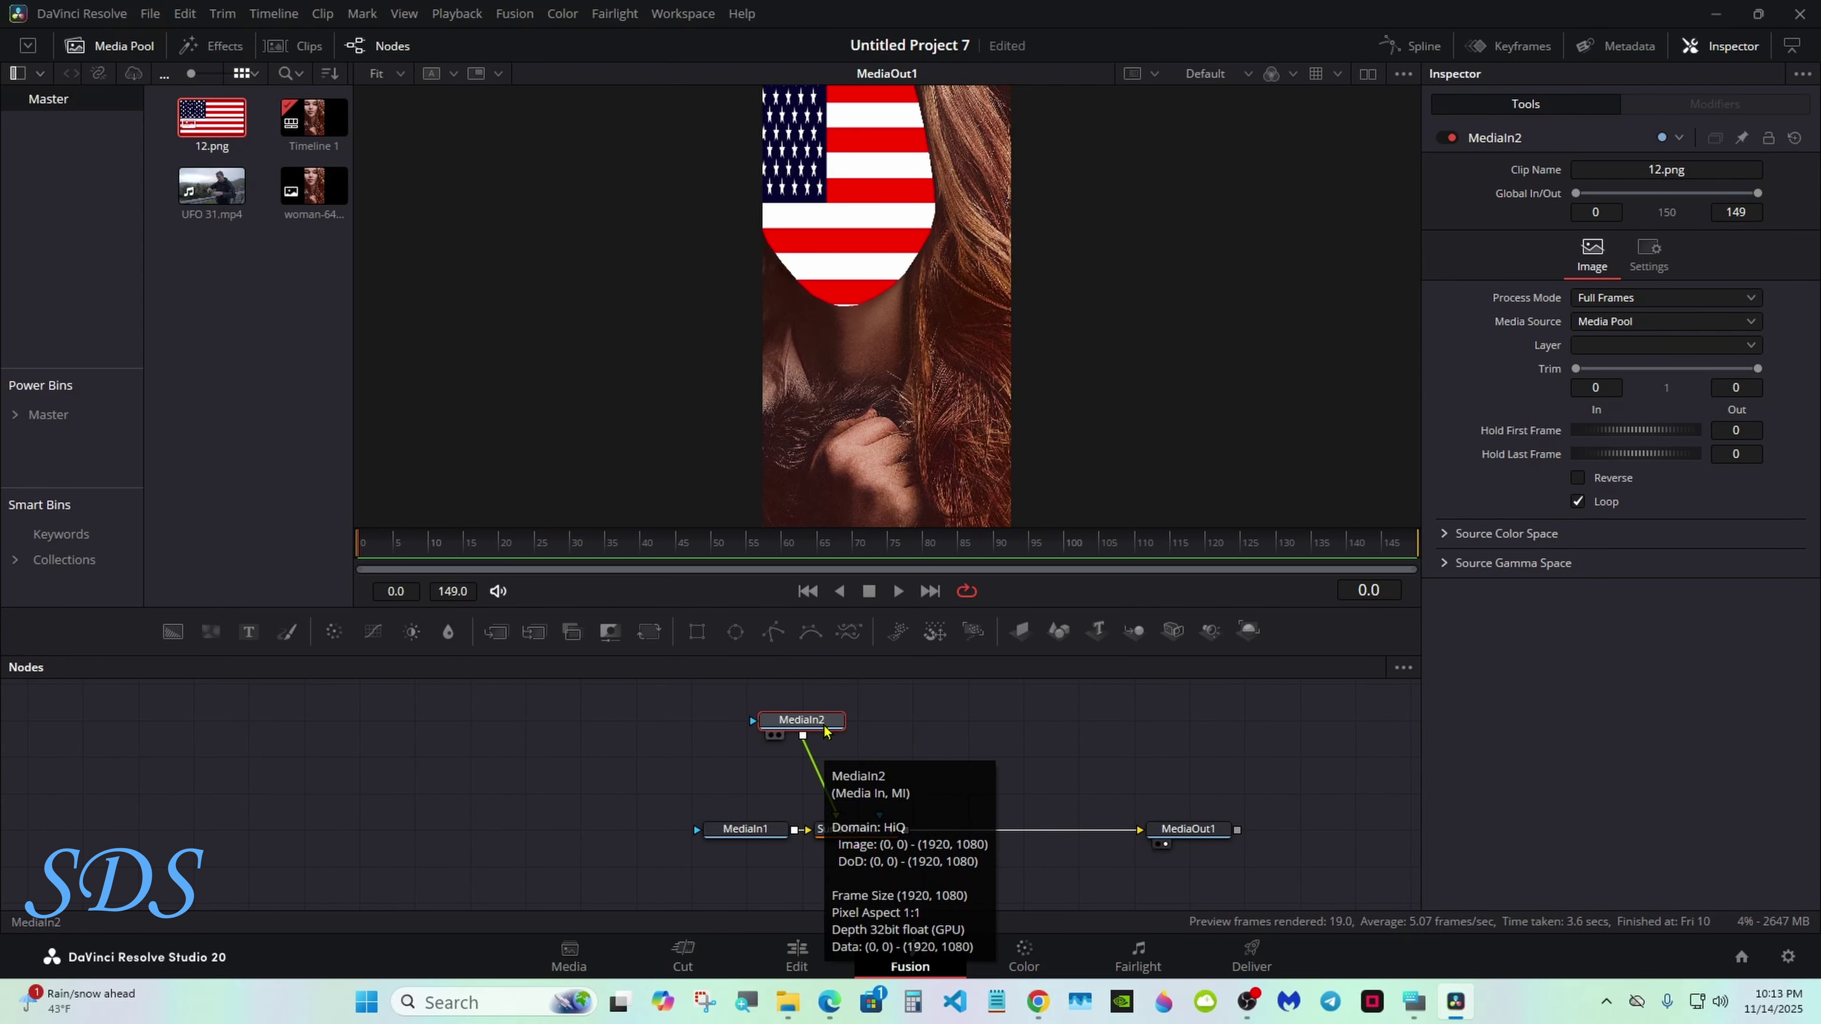
- Insert a Transform node between the flag image node MediaIn2 and the Surface Tracker
{"action": "left_click", "coordinate": [648, 635]}
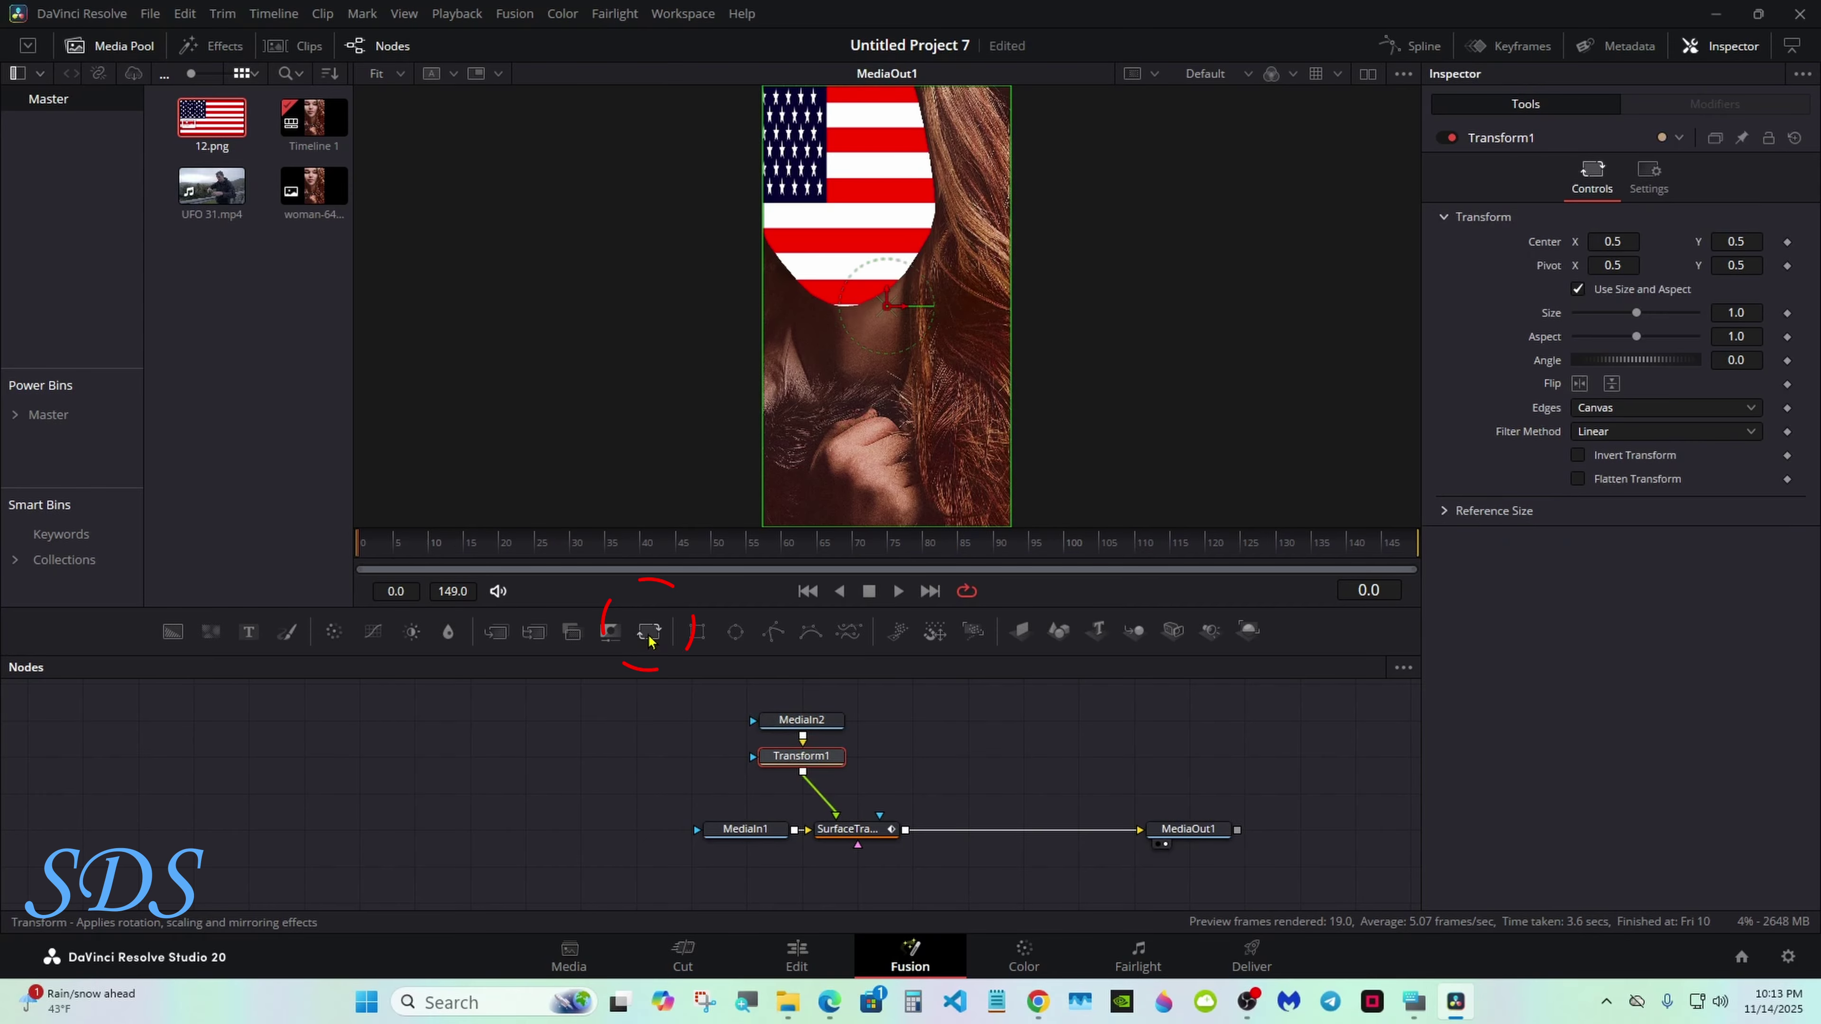
{"action": "left_click_drag", "start_coordinate": [1111, 657], "coordinate": [1157, 733]}
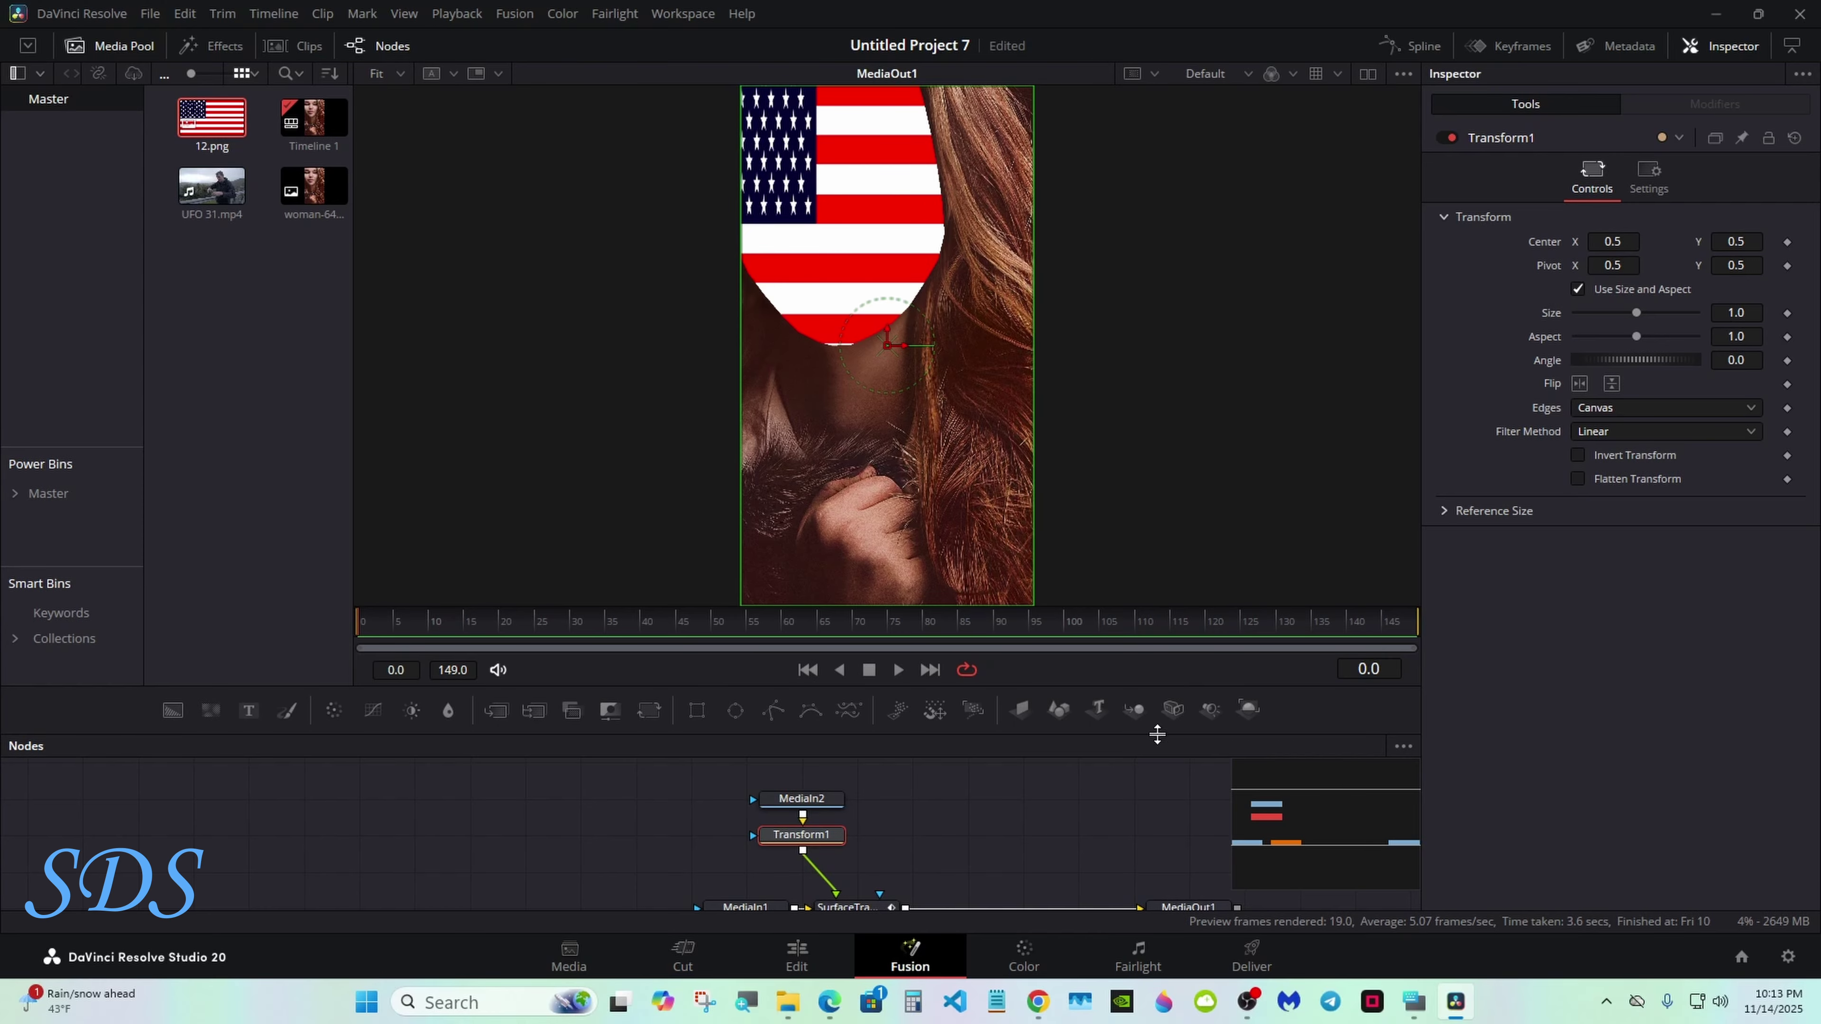
{"action": "key", "text": "ctrl+super+o"}
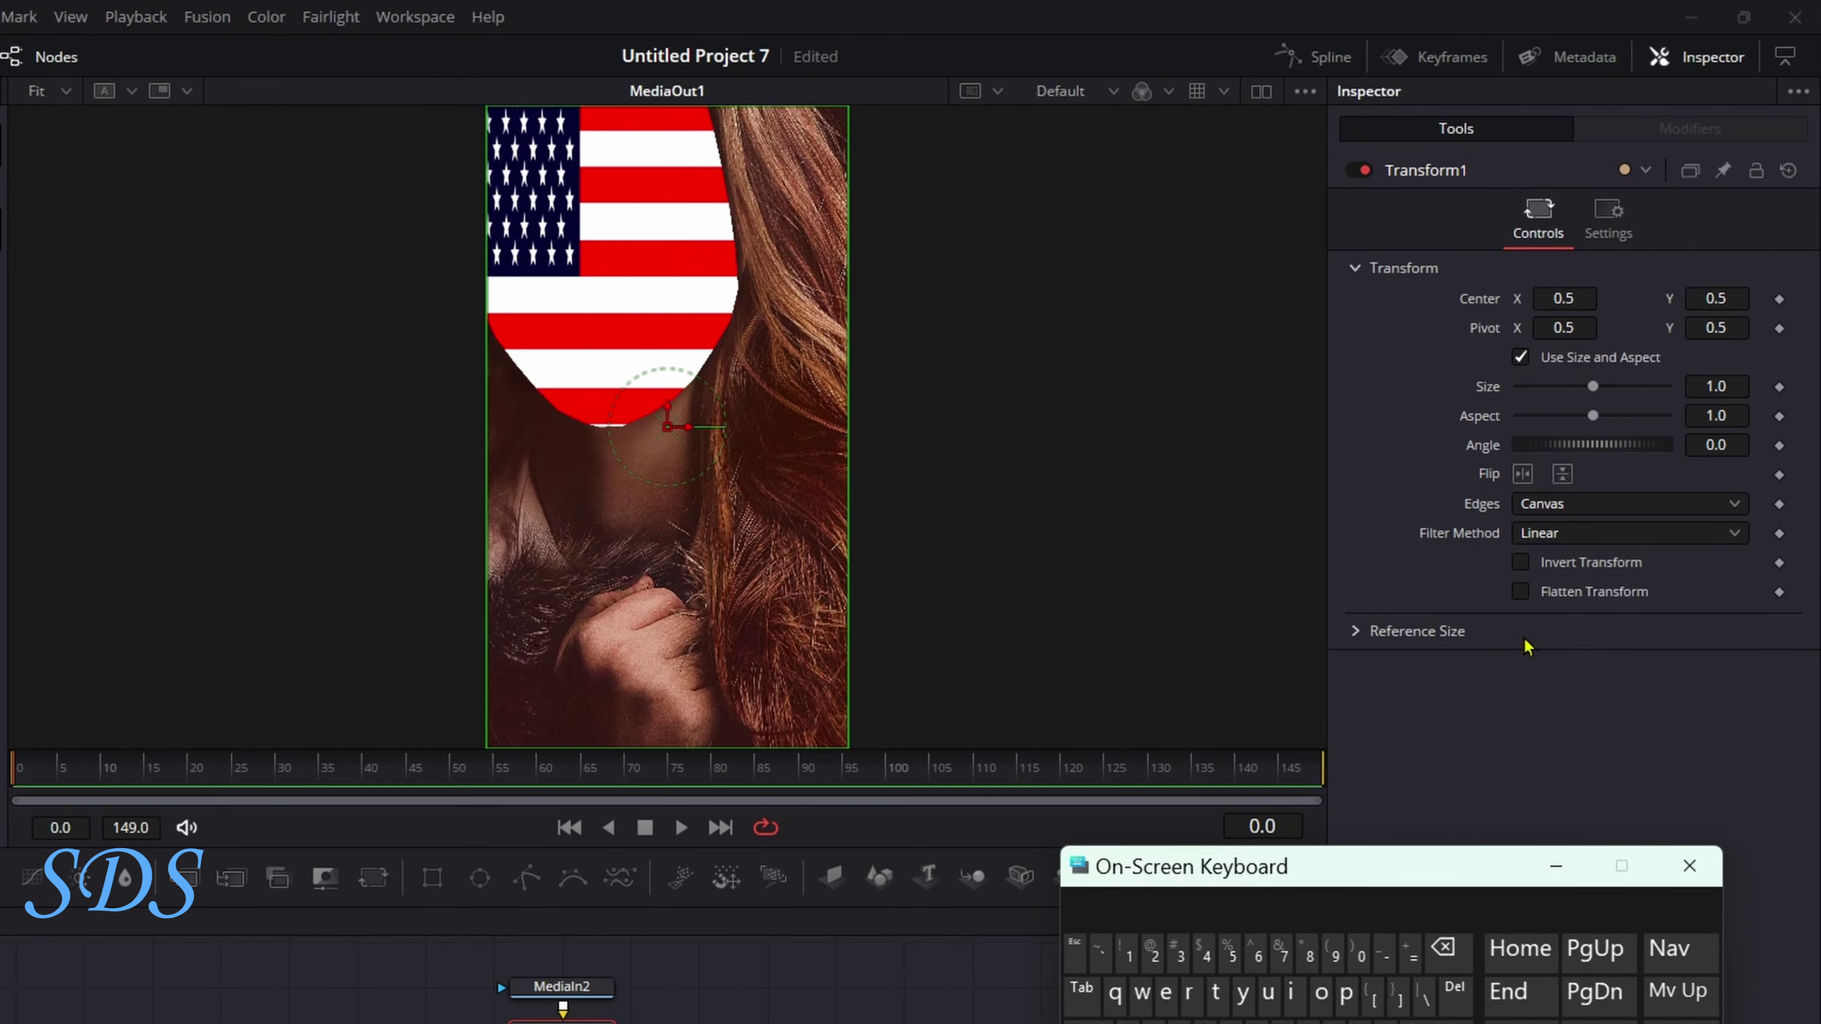
- Rotate the flag by setting the Transform angle to -90
{"action": "left_click_drag", "start_coordinate": [1613, 444], "coordinate": [1699, 429]}
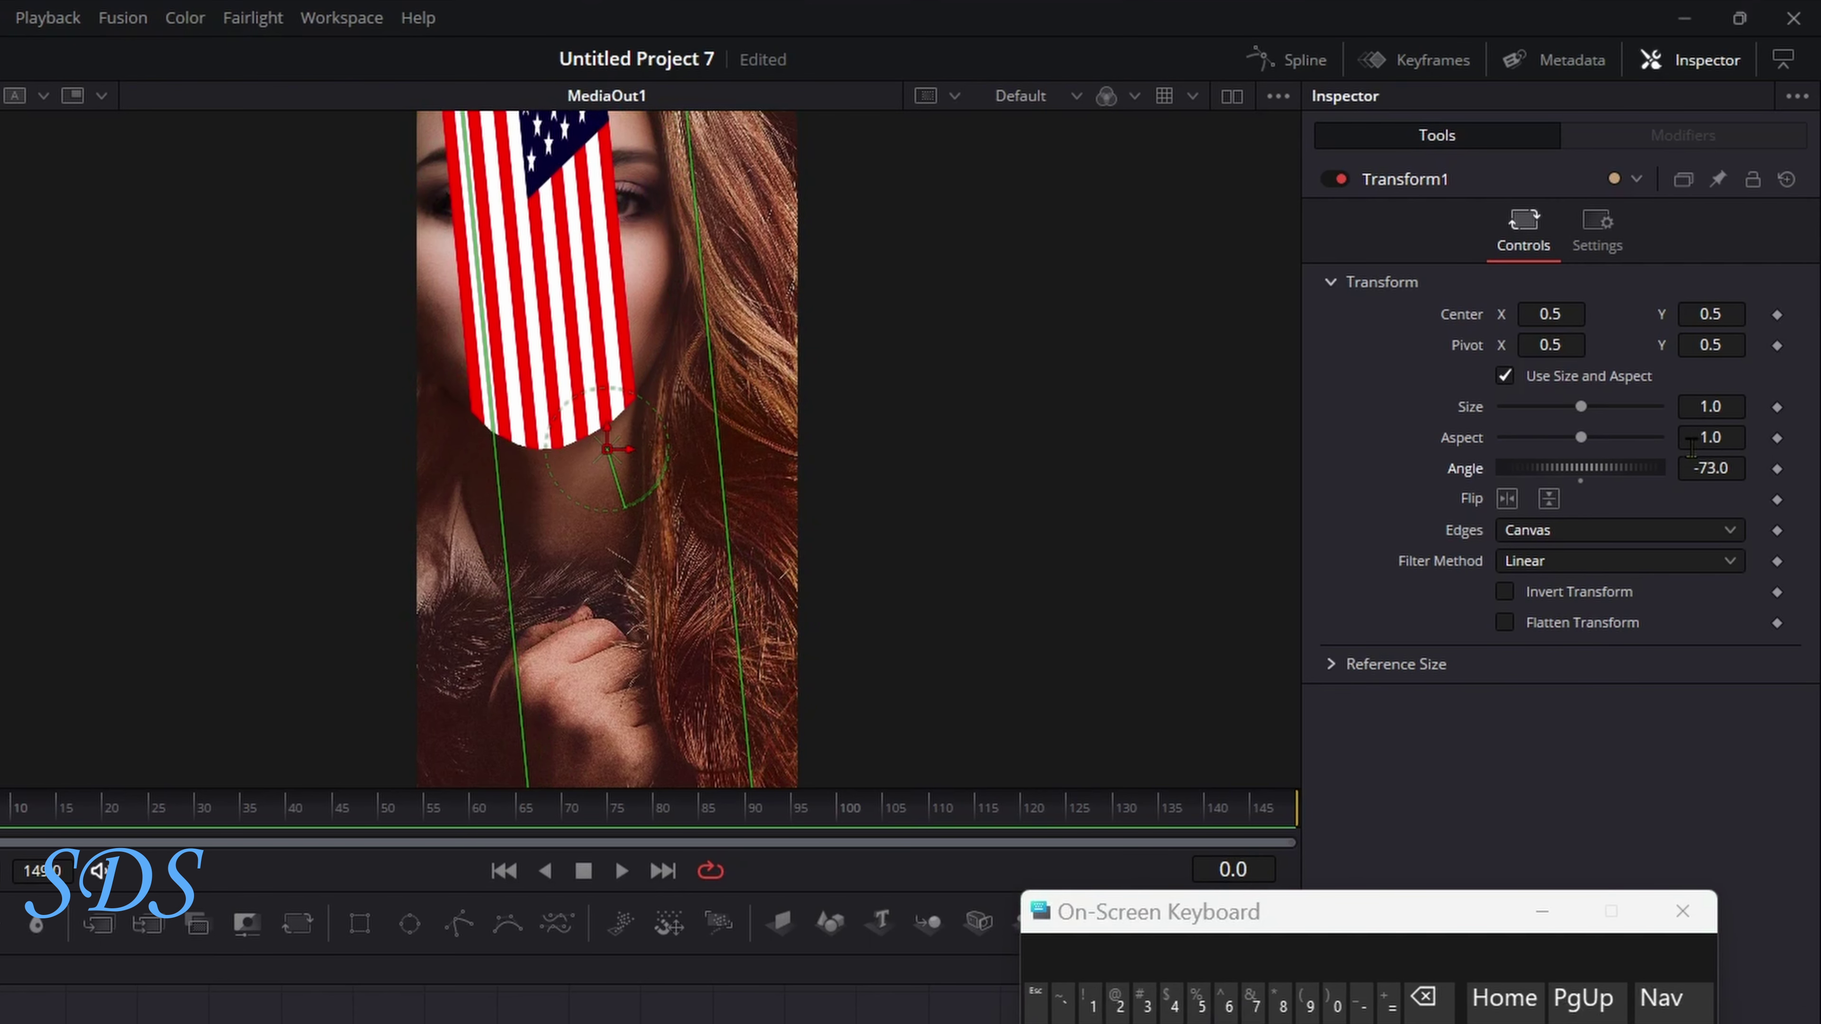
{"action": "left_click", "coordinate": [1728, 466]}
{"action": "key", "text": "BackSpace"}
{"action": "key", "text": "BackSpace"}
{"action": "key", "text": "BackSpace"}
{"action": "key", "text": "BackSpace"}
{"action": "type", "text": "9-"}
{"action": "key", "text": "BackSpace"}
{"action": "type", "text": "0"}
{"action": "key", "text": "Tab"}
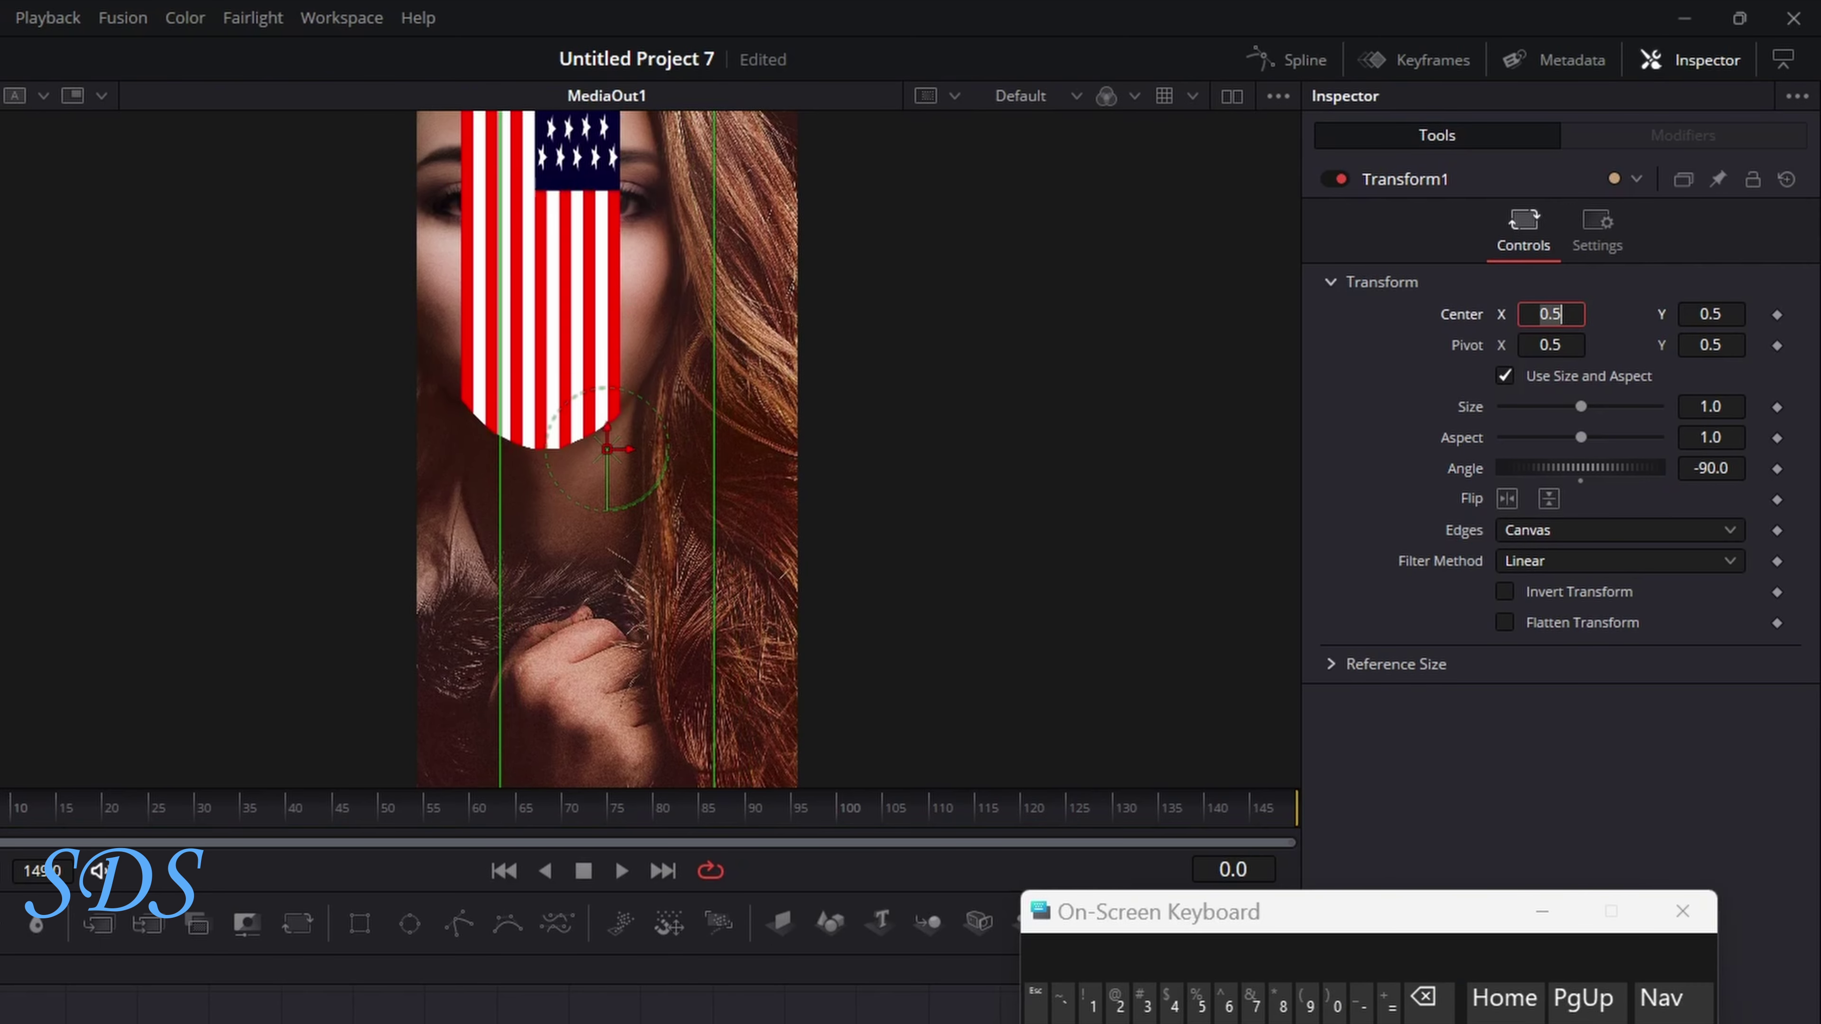
- Widen the rotated flag by setting the Transform aspect to 3.5
{"action": "left_click_drag", "start_coordinate": [1580, 437], "coordinate": [1616, 439]}
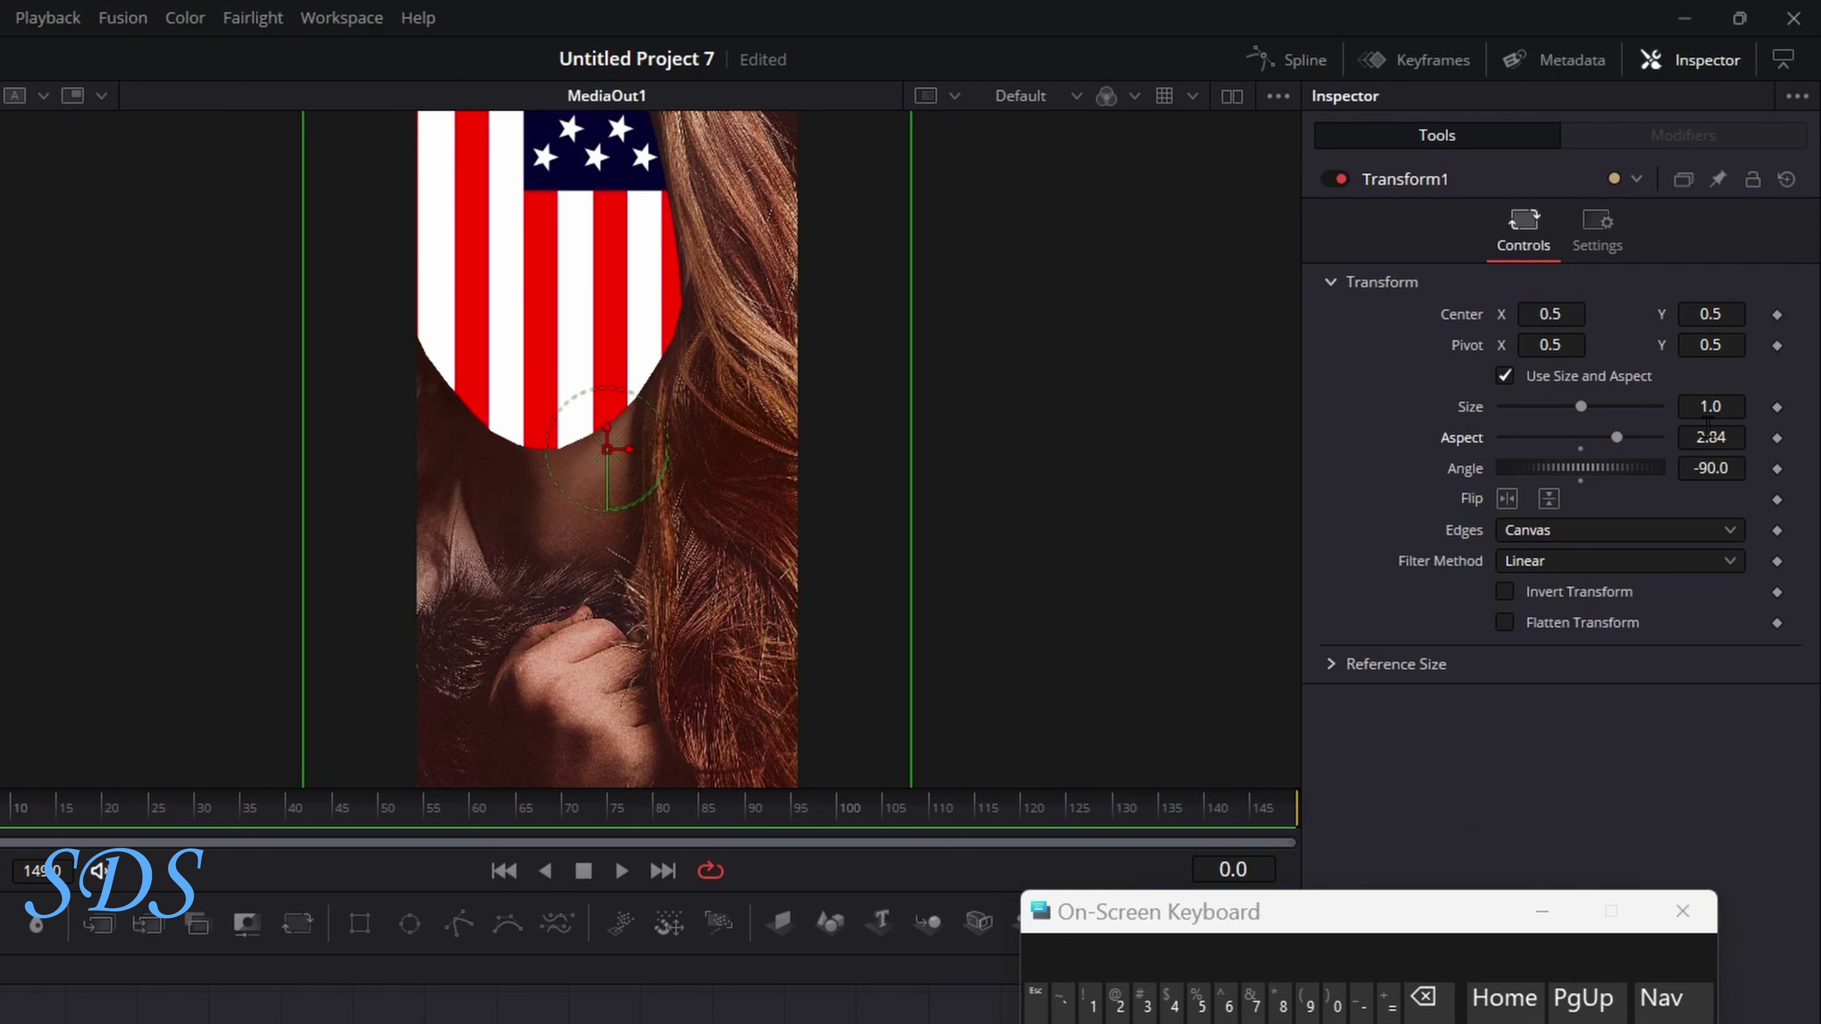
{"action": "left_click", "coordinate": [1726, 438]}
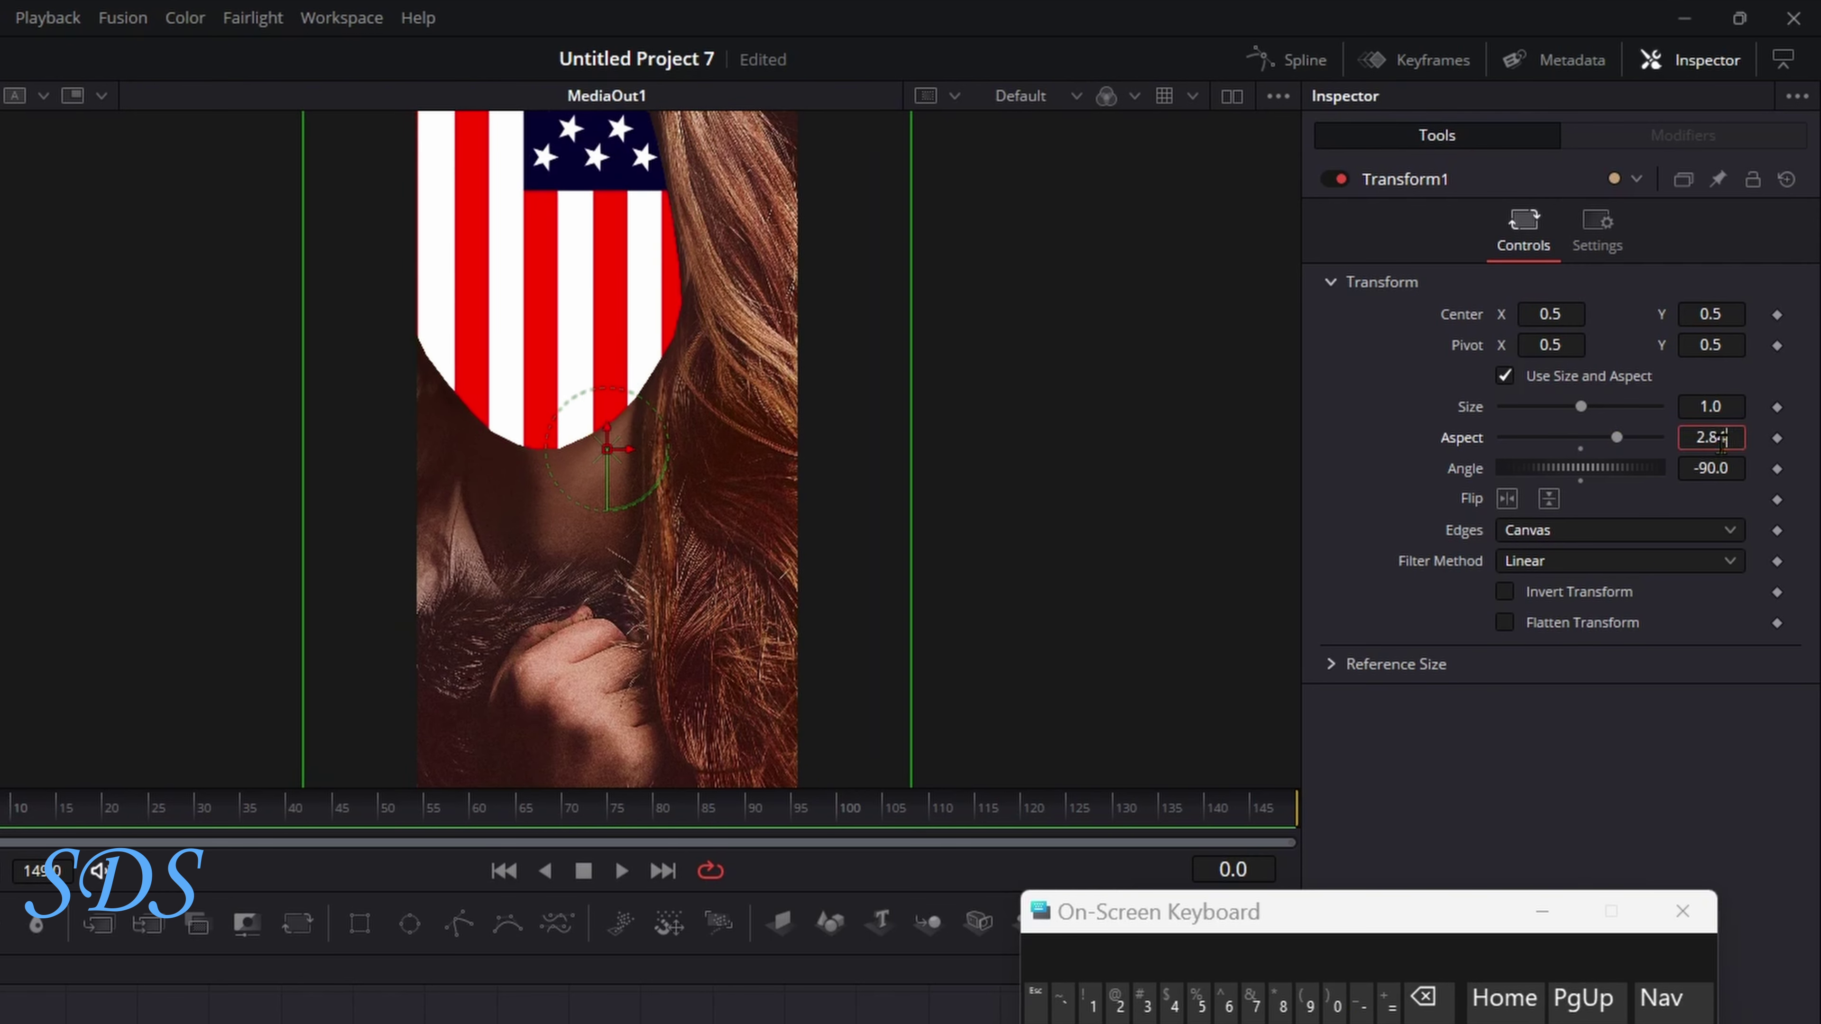
{"action": "left_click", "coordinate": [1439, 1001]}
{"action": "left_click", "coordinate": [1438, 1003]}
{"action": "left_click", "coordinate": [1437, 1004]}
{"action": "left_click", "coordinate": [1438, 1004]}
{"action": "left_click", "coordinate": [1146, 1004]}
{"action": "type", "text": "."}
{"action": "left_click", "coordinate": [1199, 1004]}
{"action": "key", "text": "Tab"}
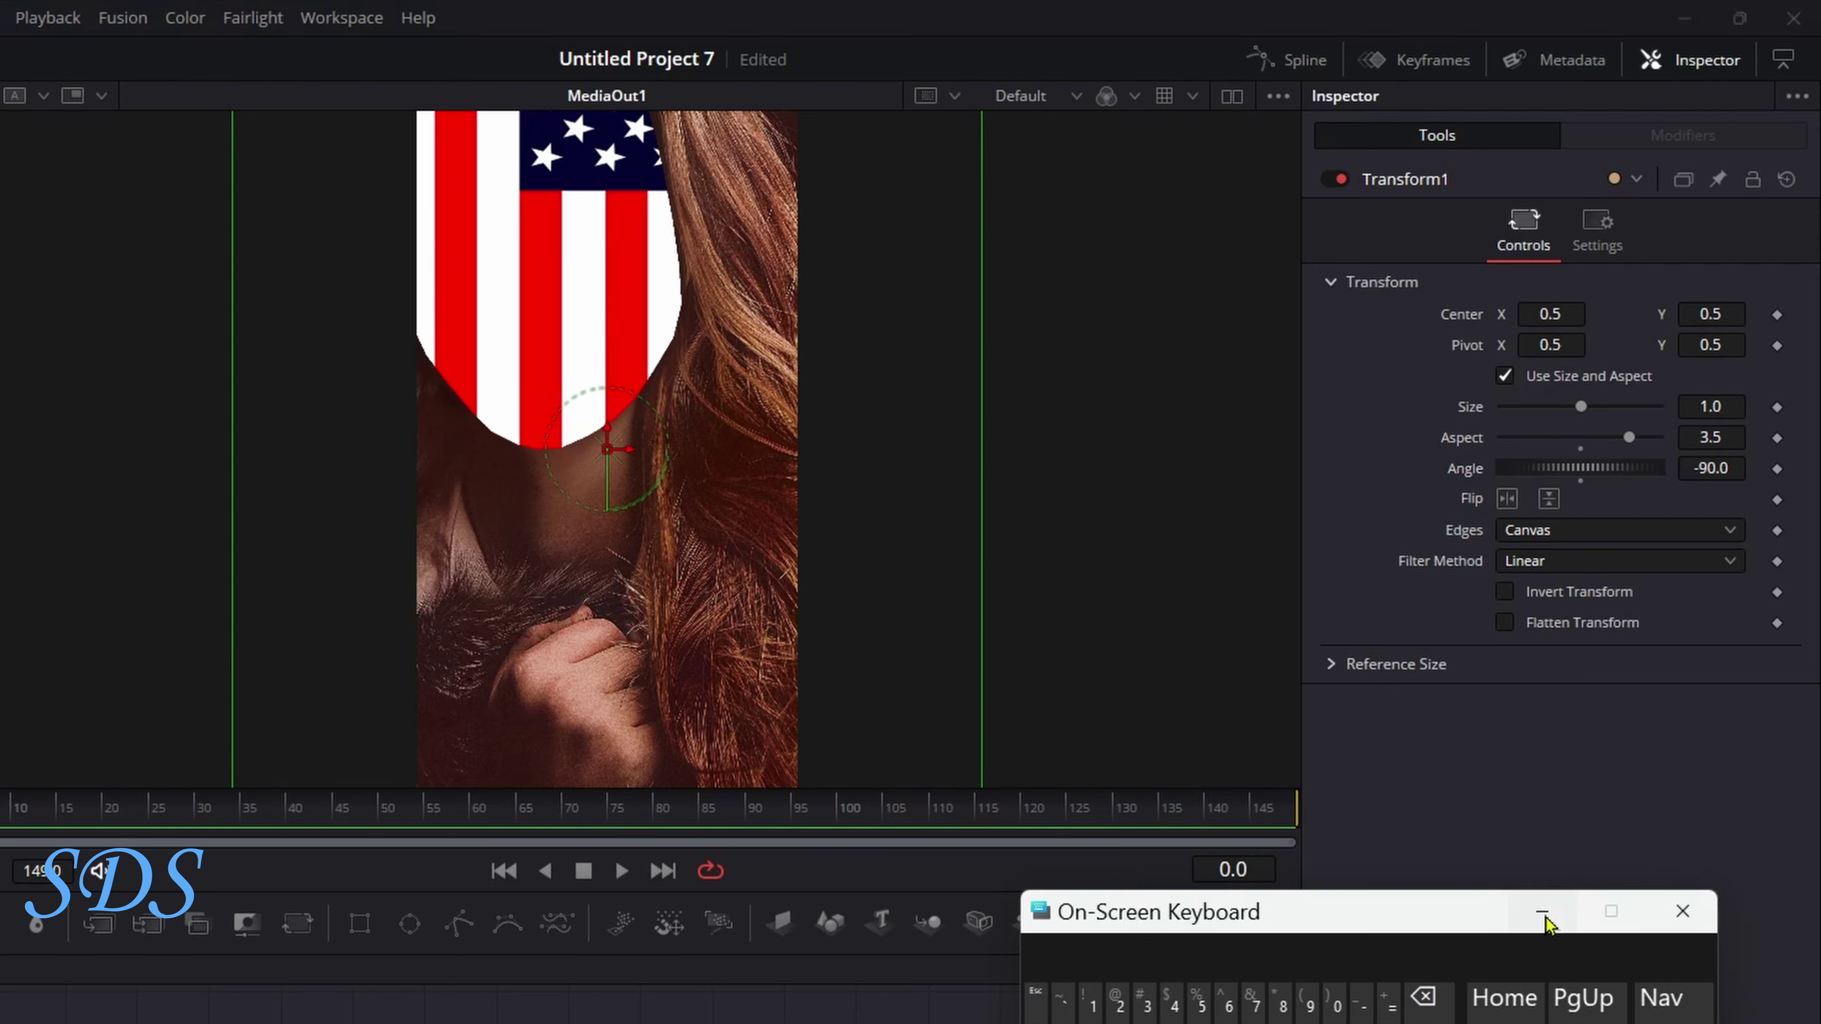
- Set the Surface Tracker's composite type to Multiply so the flag blends with the face
{"action": "left_click", "coordinate": [1542, 911]}
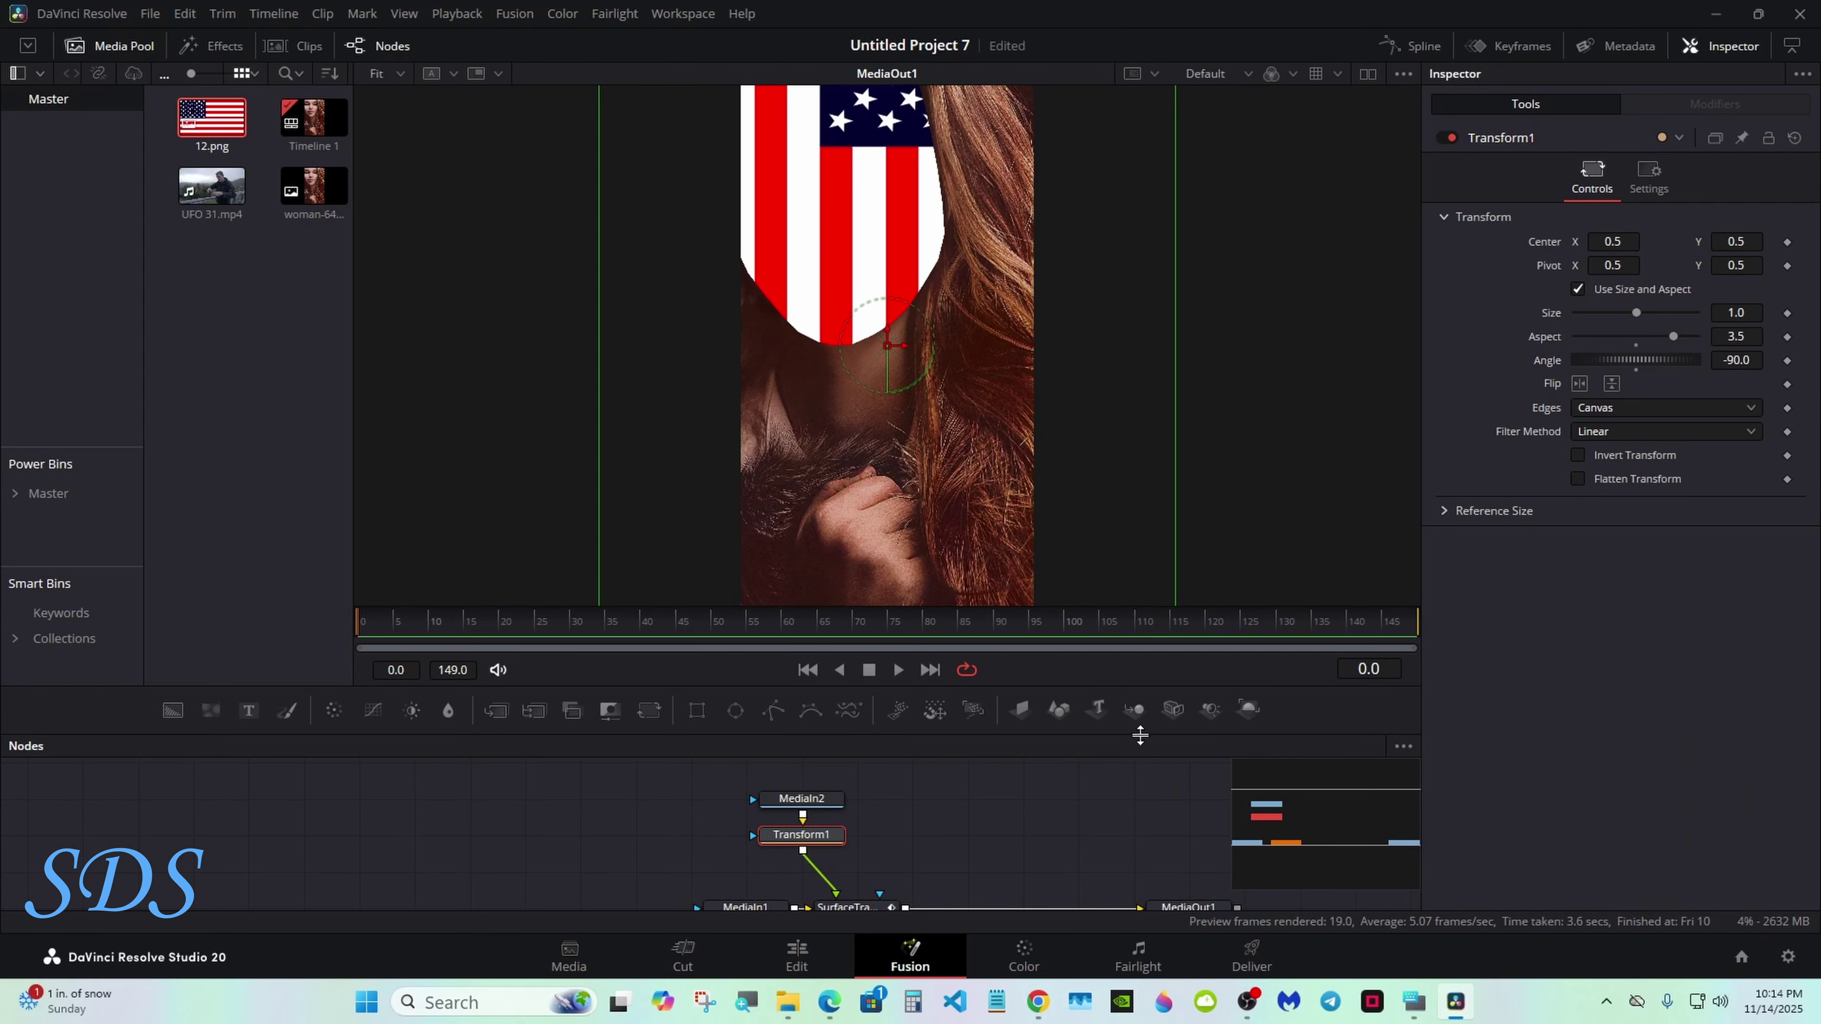
{"action": "left_click_drag", "start_coordinate": [1140, 735], "coordinate": [1140, 680]}
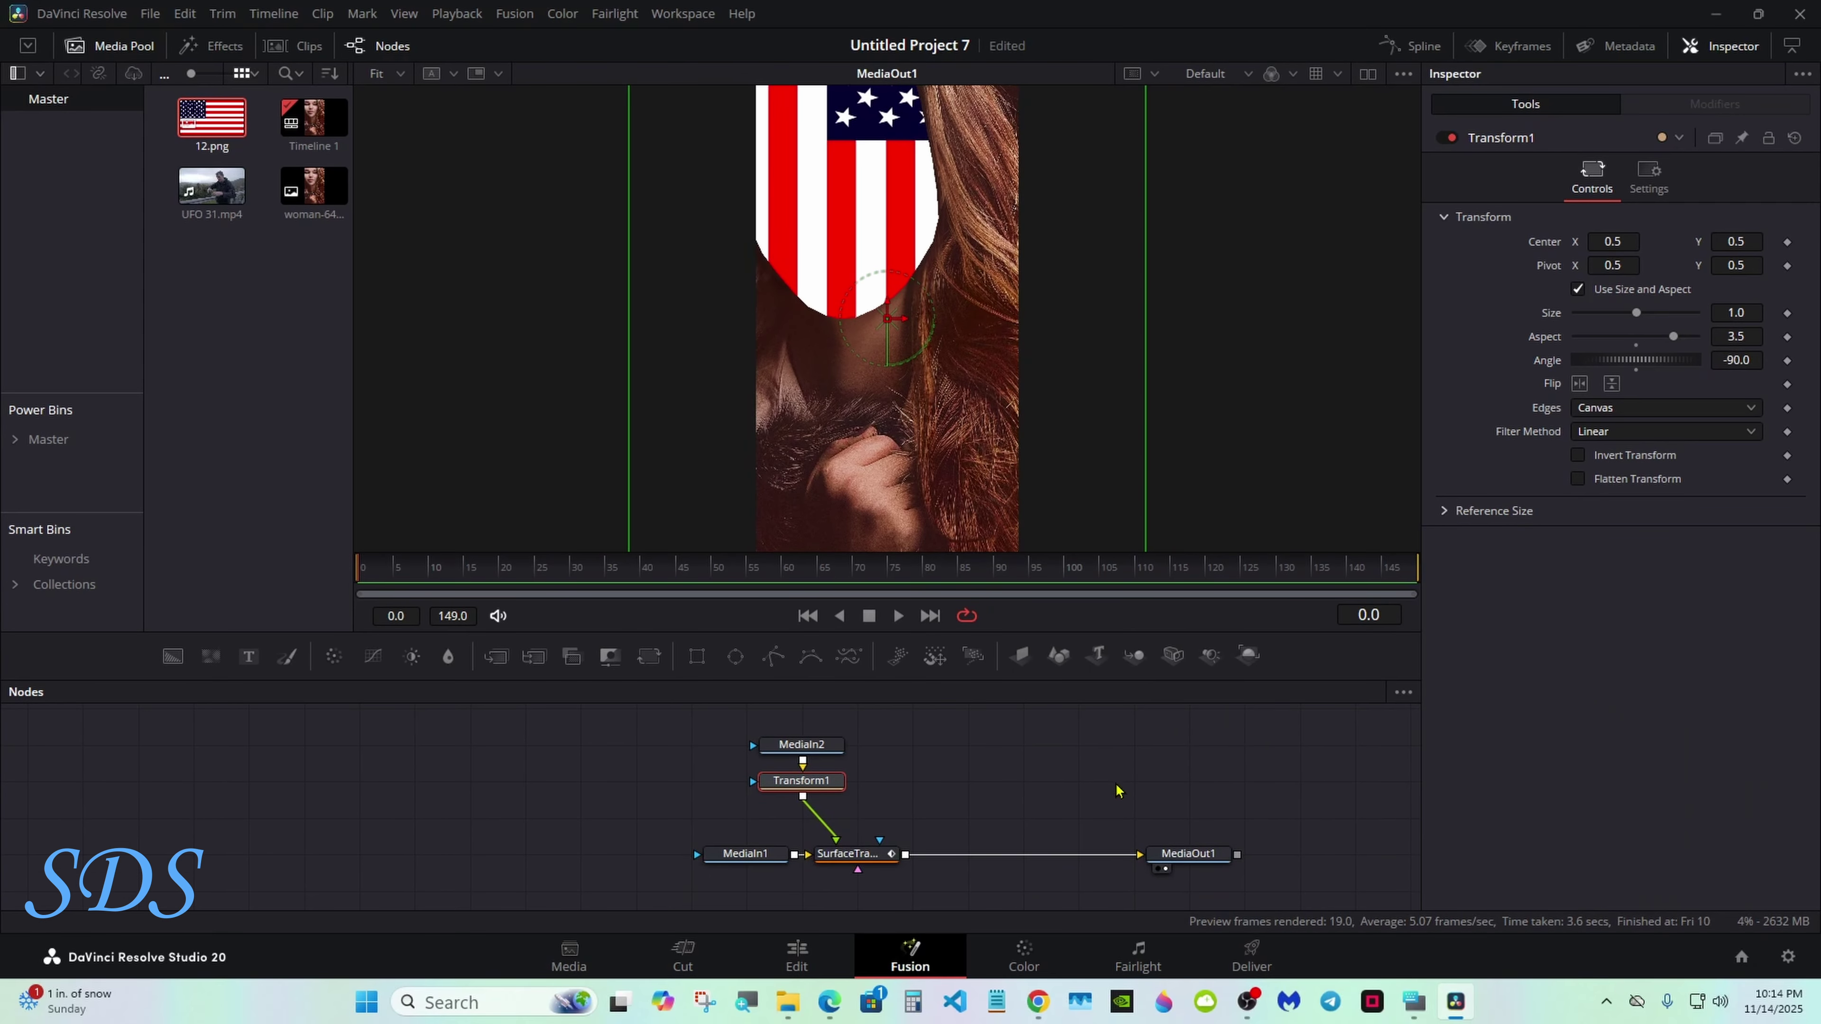
{"action": "left_click", "coordinate": [877, 859]}
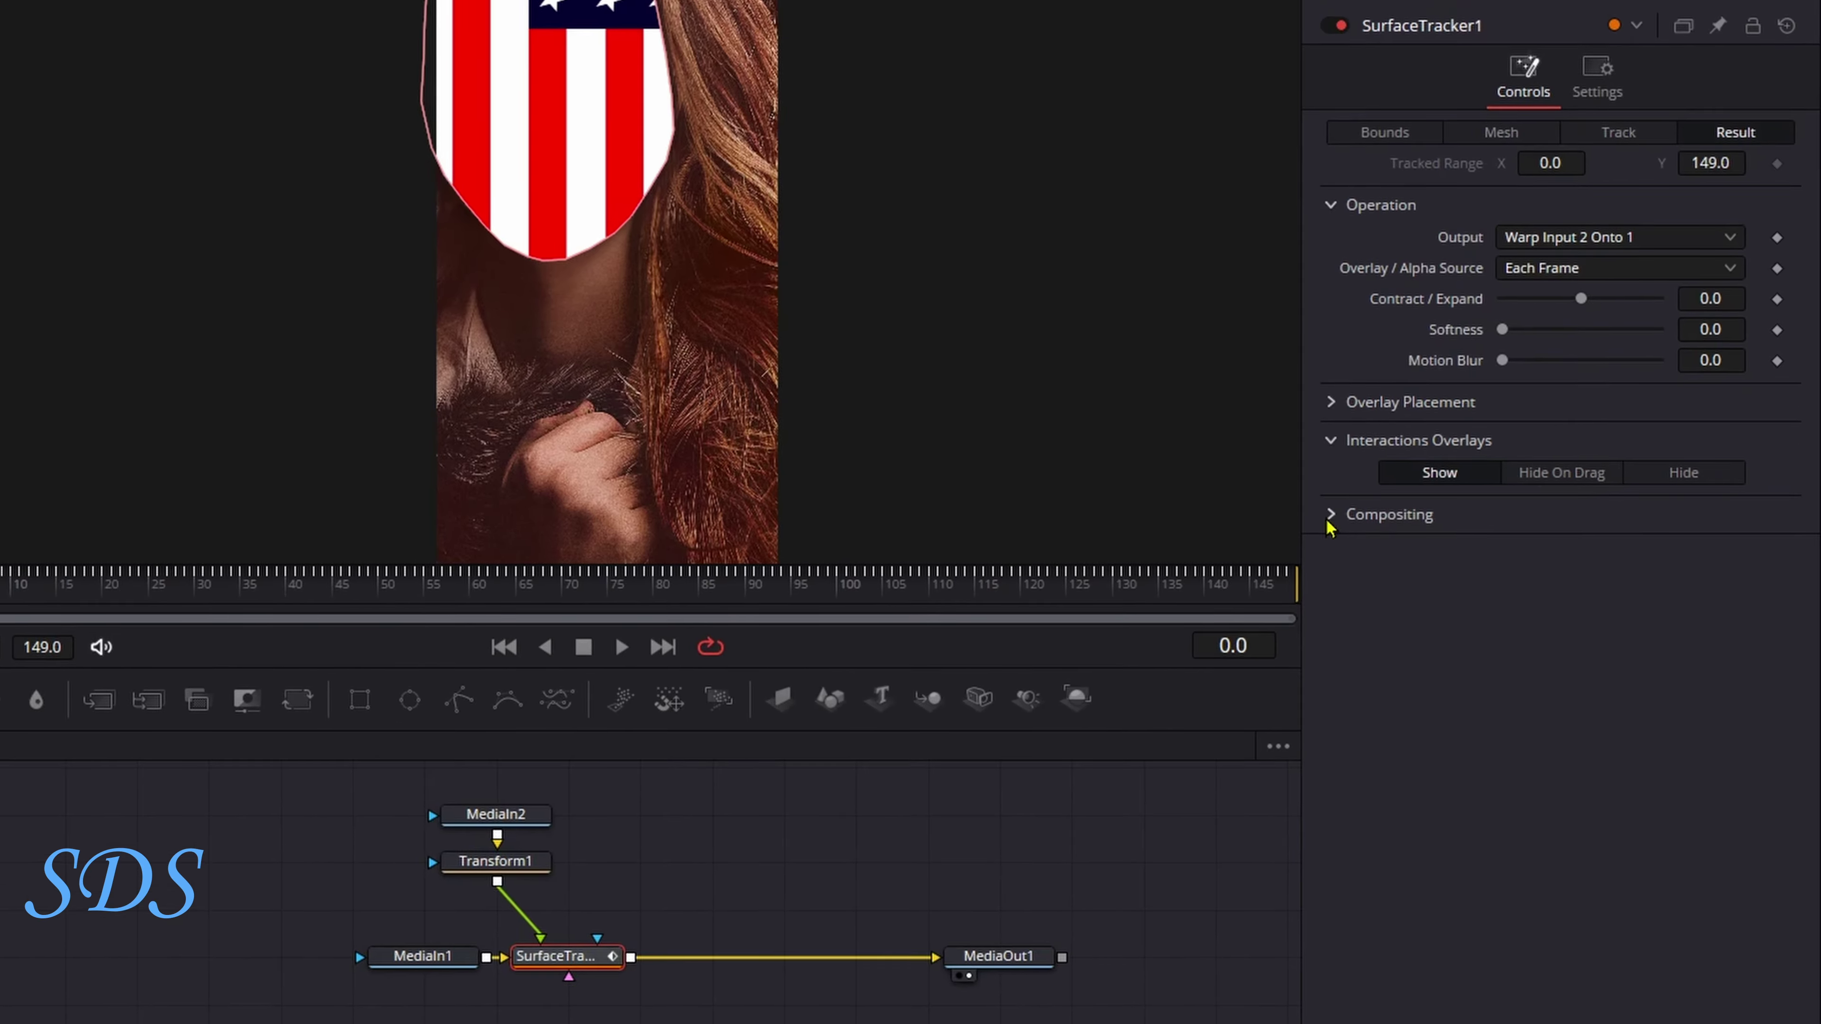
{"action": "left_click", "coordinate": [1333, 518]}
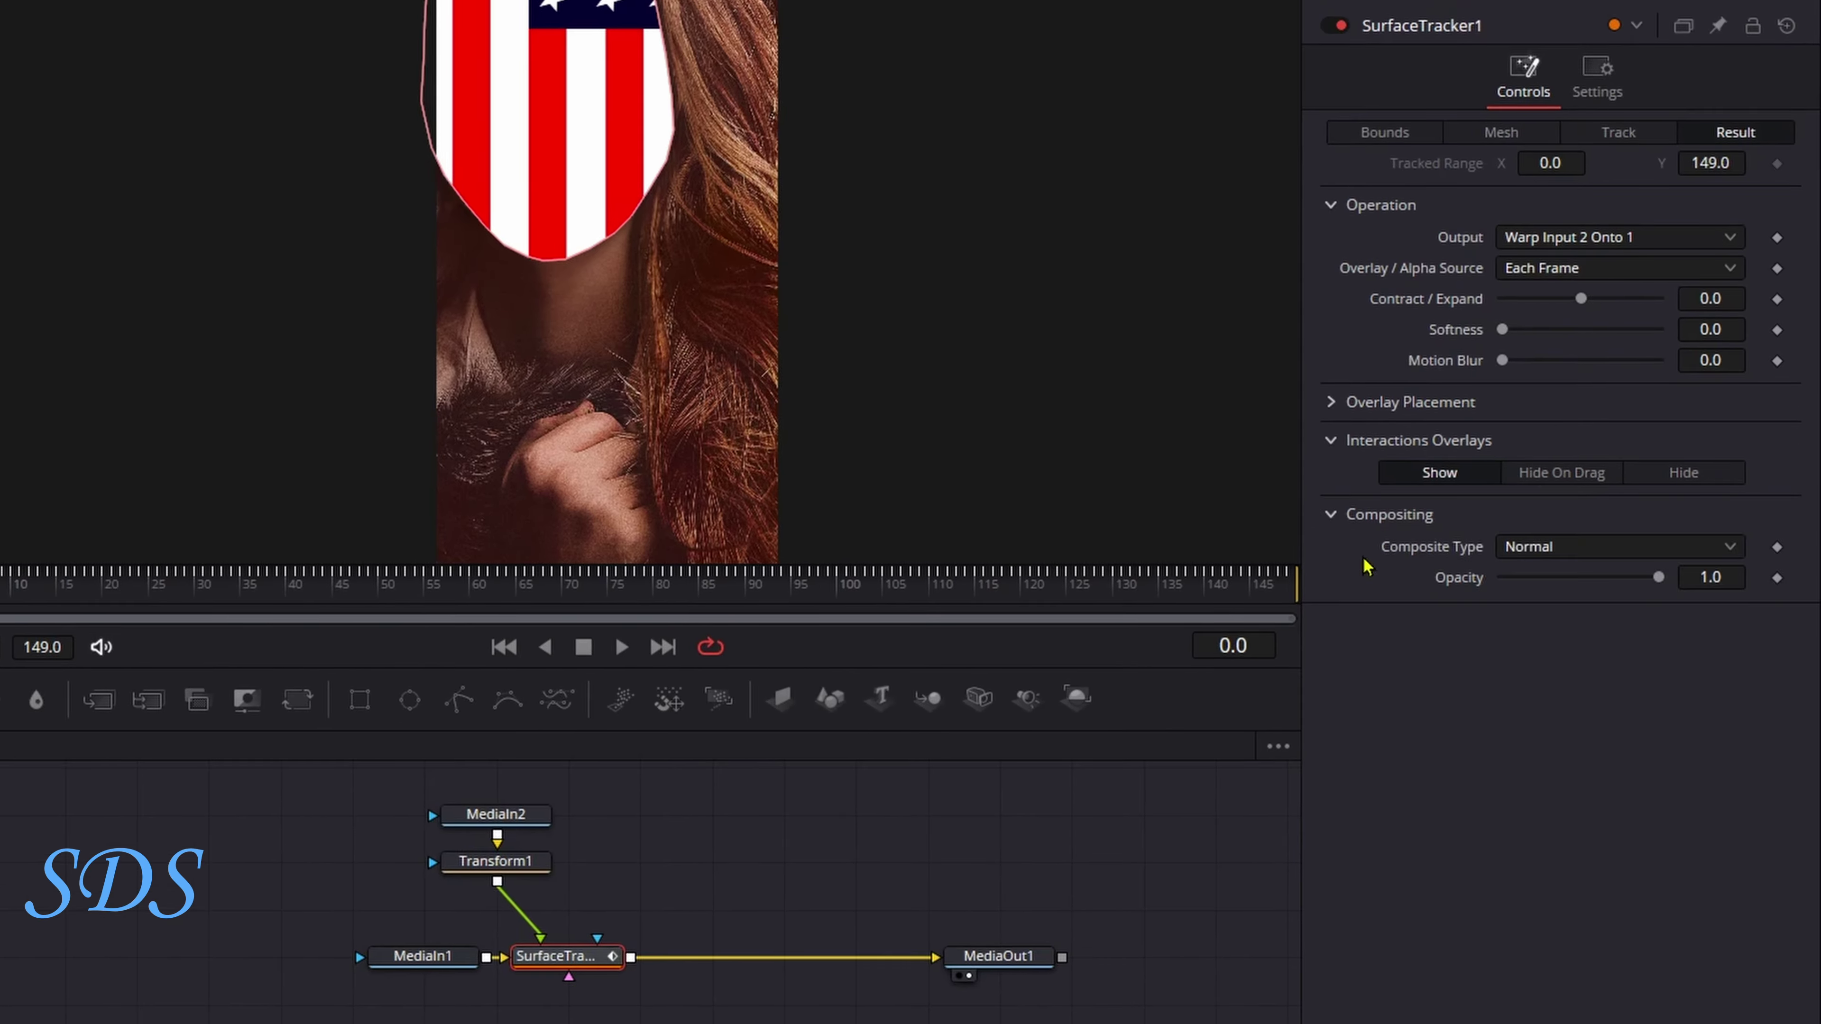
{"action": "left_click", "coordinate": [1567, 549]}
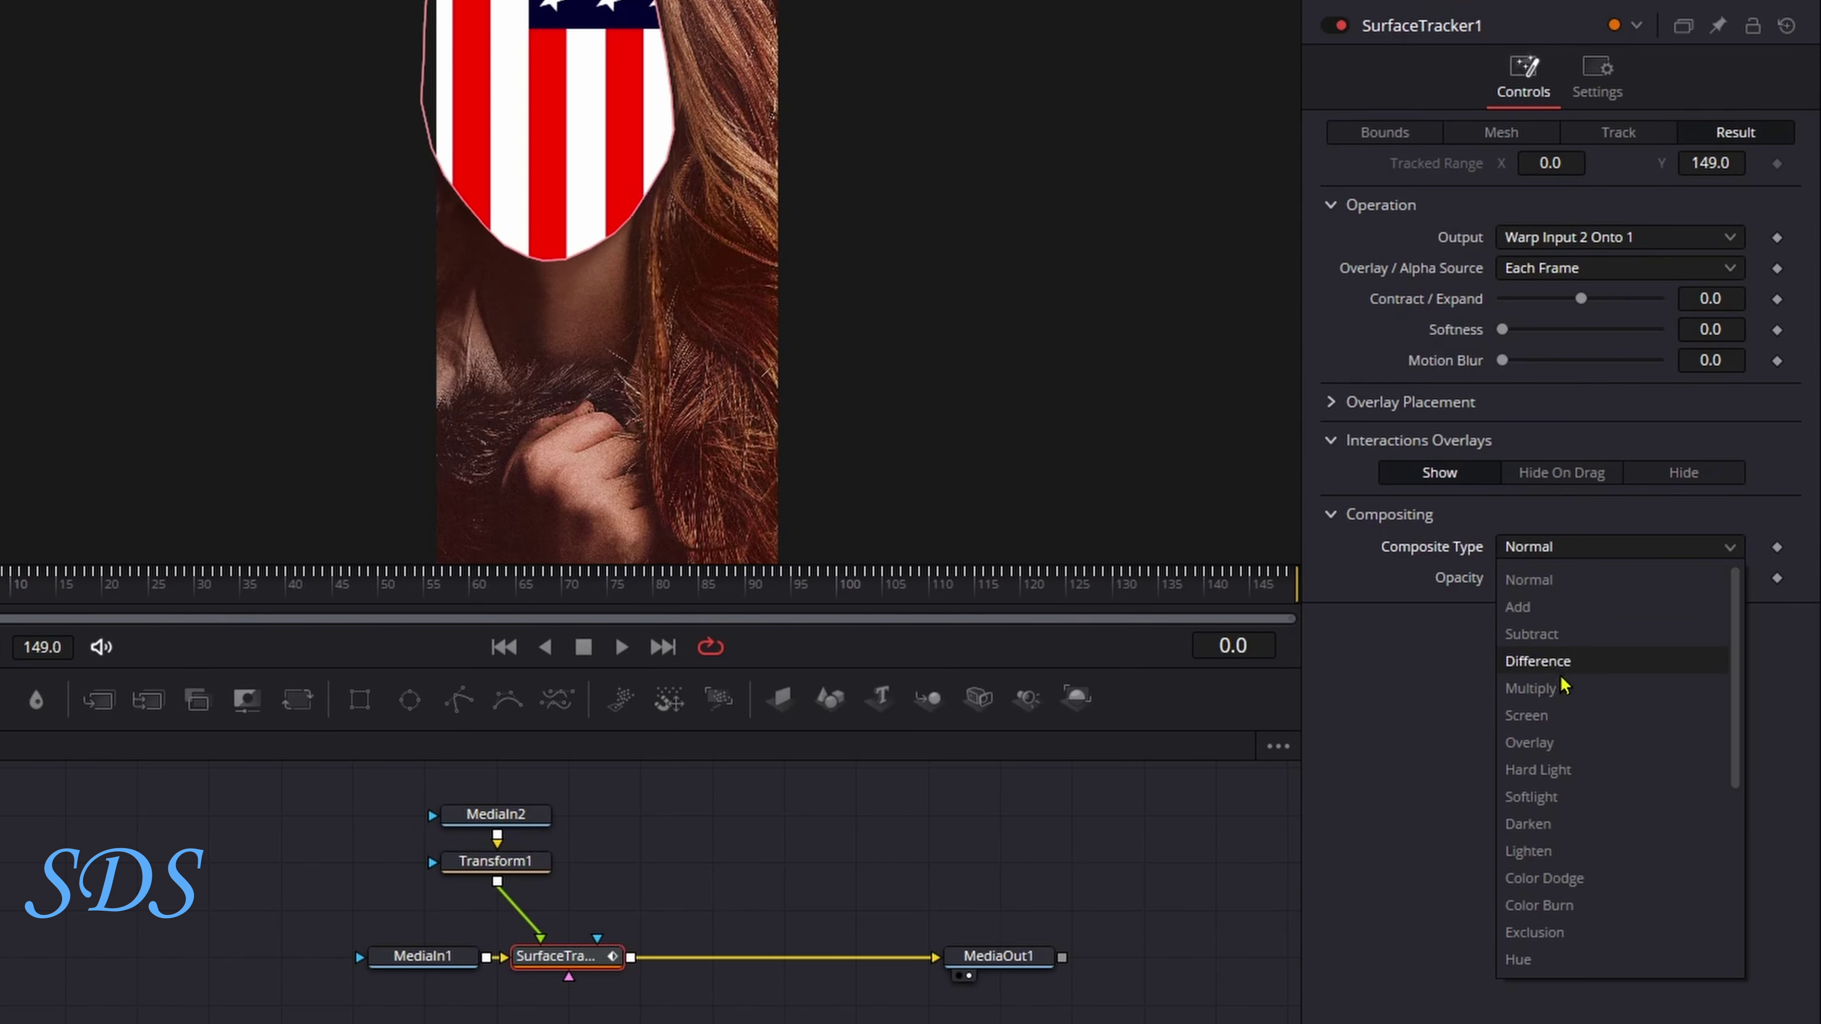
{"action": "left_click", "coordinate": [1561, 690]}
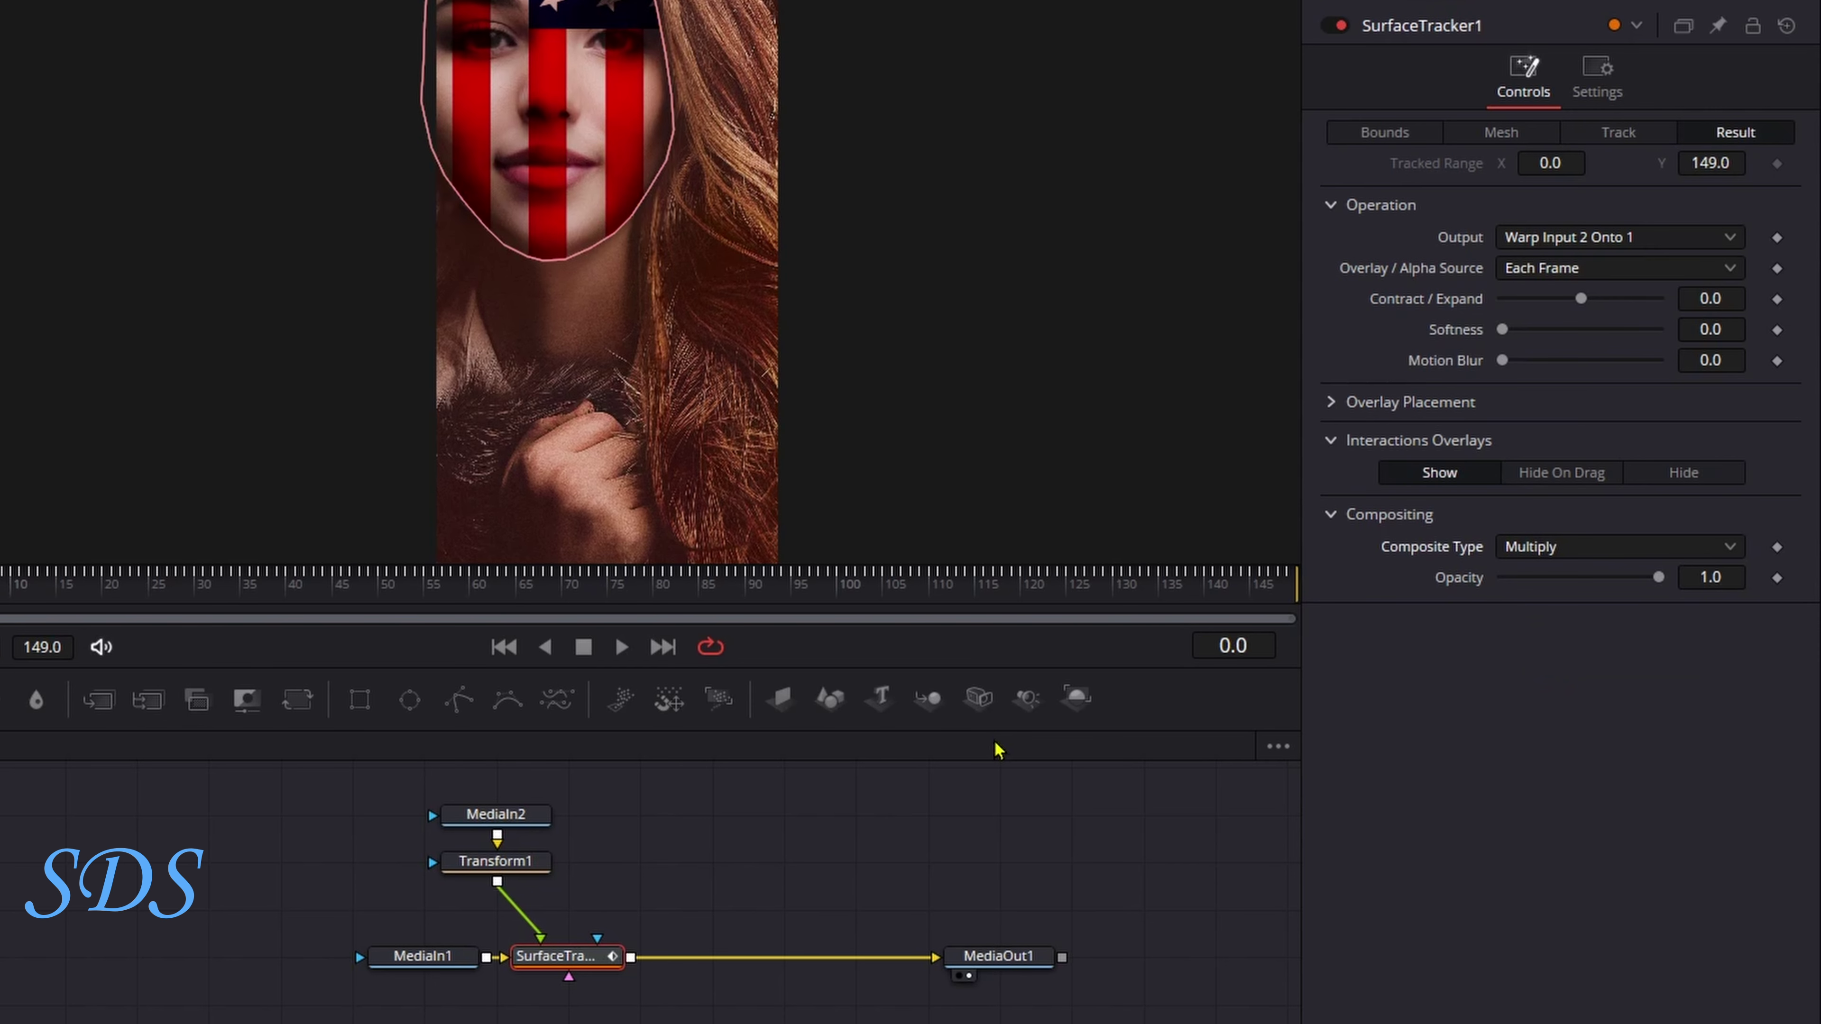
- Lower the Surface Tracker's compositing opacity to 0.52
{"action": "left_click_drag", "start_coordinate": [987, 760], "coordinate": [1161, 848]}
{"action": "left_click_drag", "start_coordinate": [1657, 577], "coordinate": [1594, 578]}
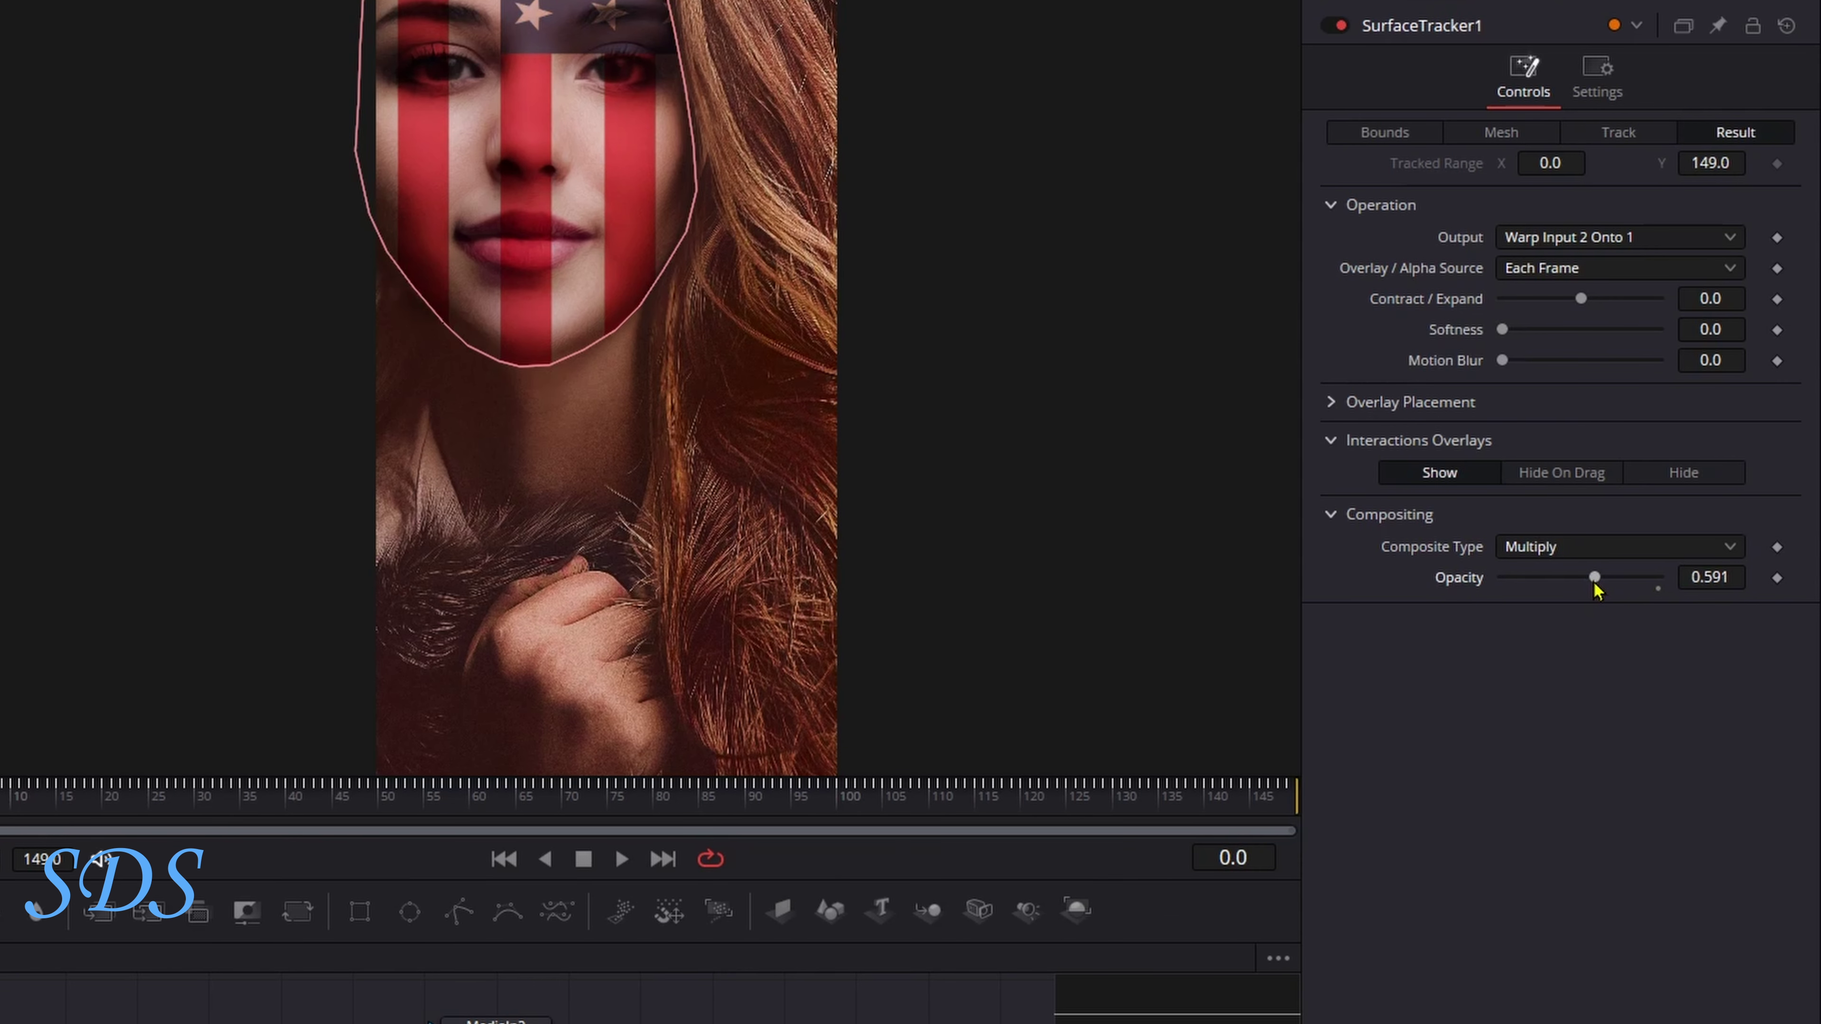
{"action": "left_click_drag", "start_coordinate": [1594, 584], "coordinate": [1583, 587]}
- Check the blended flag on the Edit page and return to the Fusion composition
{"action": "left_click_drag", "start_coordinate": [862, 943], "coordinate": [862, 767]}
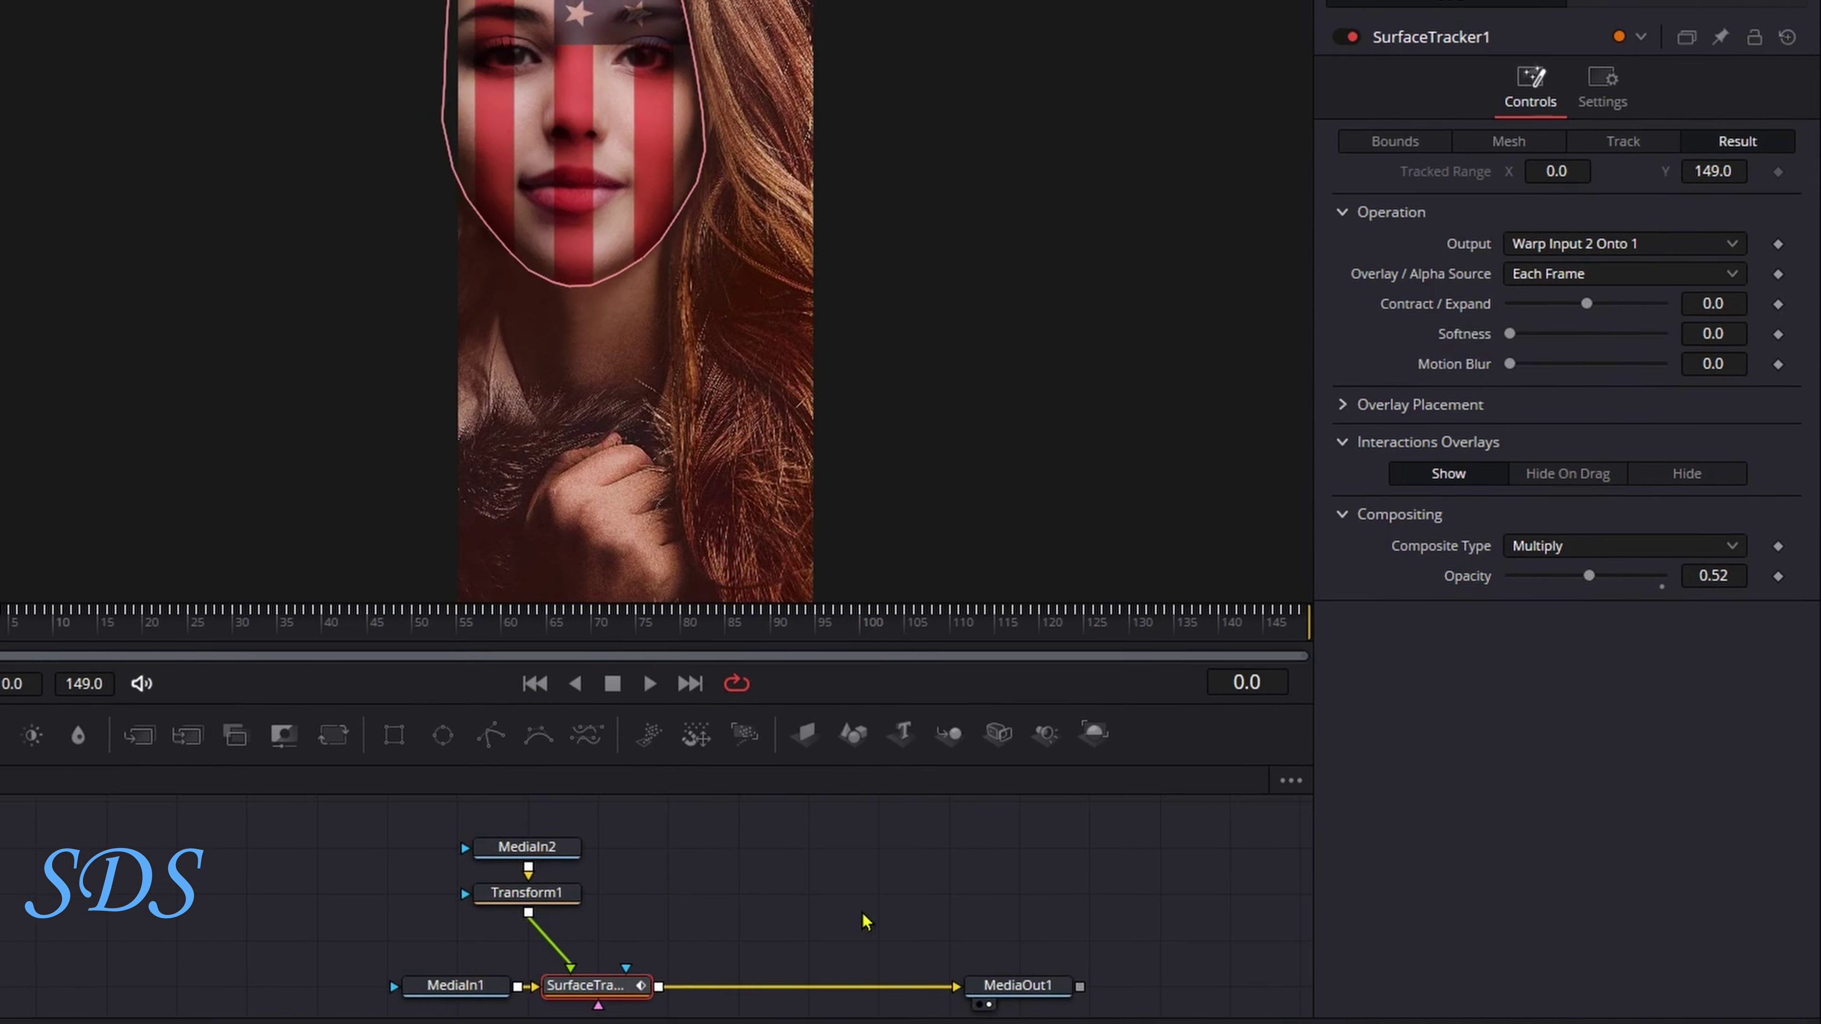
{"action": "key", "text": "shift+4"}
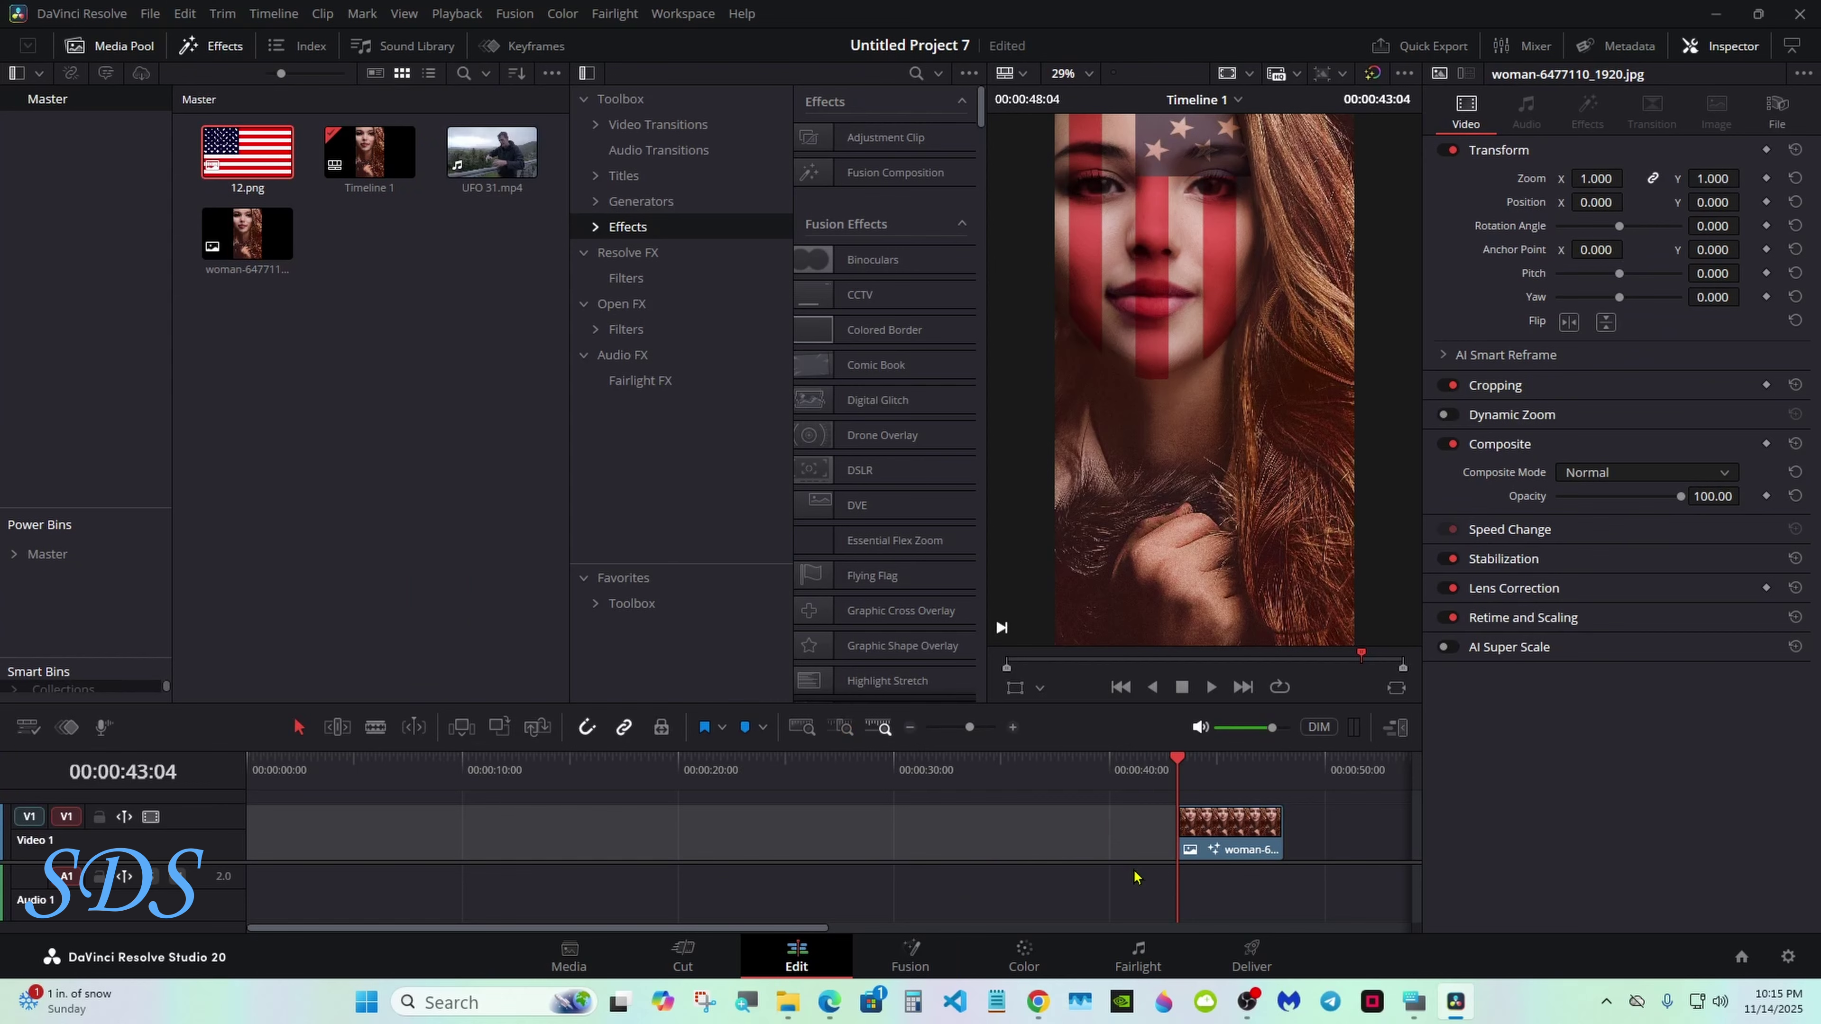
{"action": "left_click", "coordinate": [926, 941]}
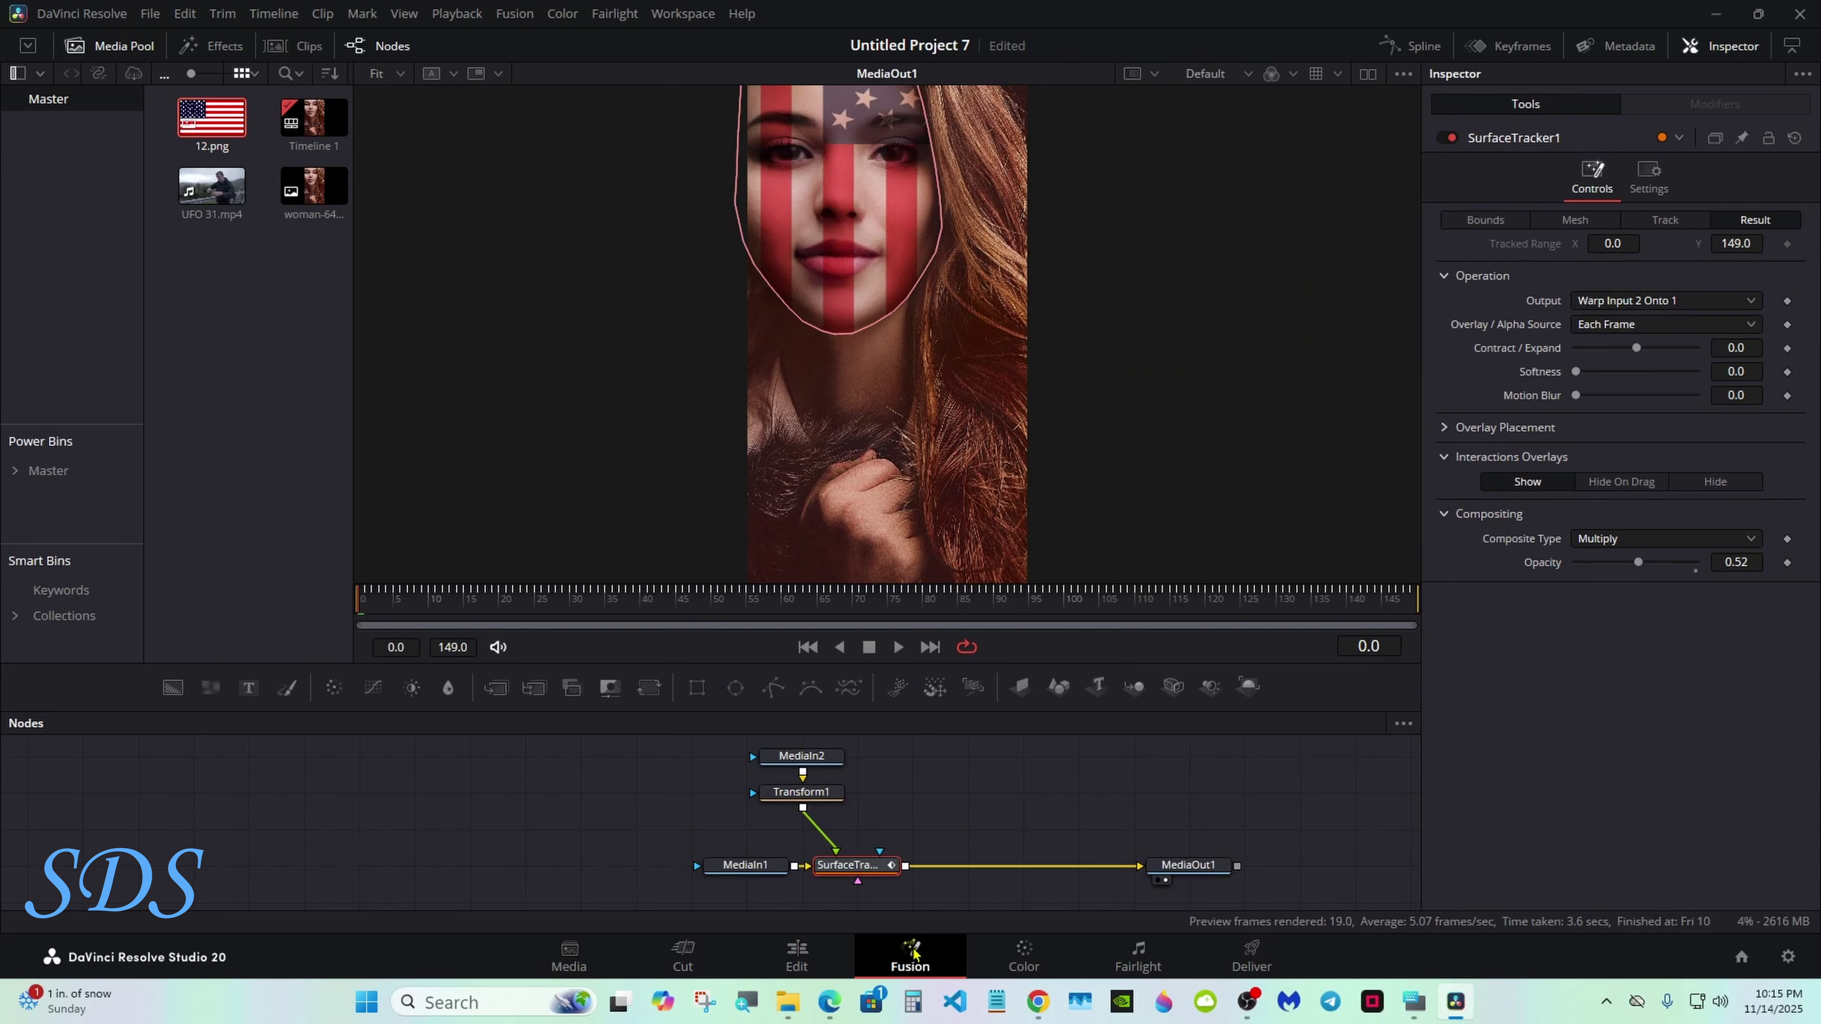
- Connect an Ellipse mask to the Surface Tracker, set its center Y to 0.839 and invert it
{"action": "left_click", "coordinate": [736, 687]}
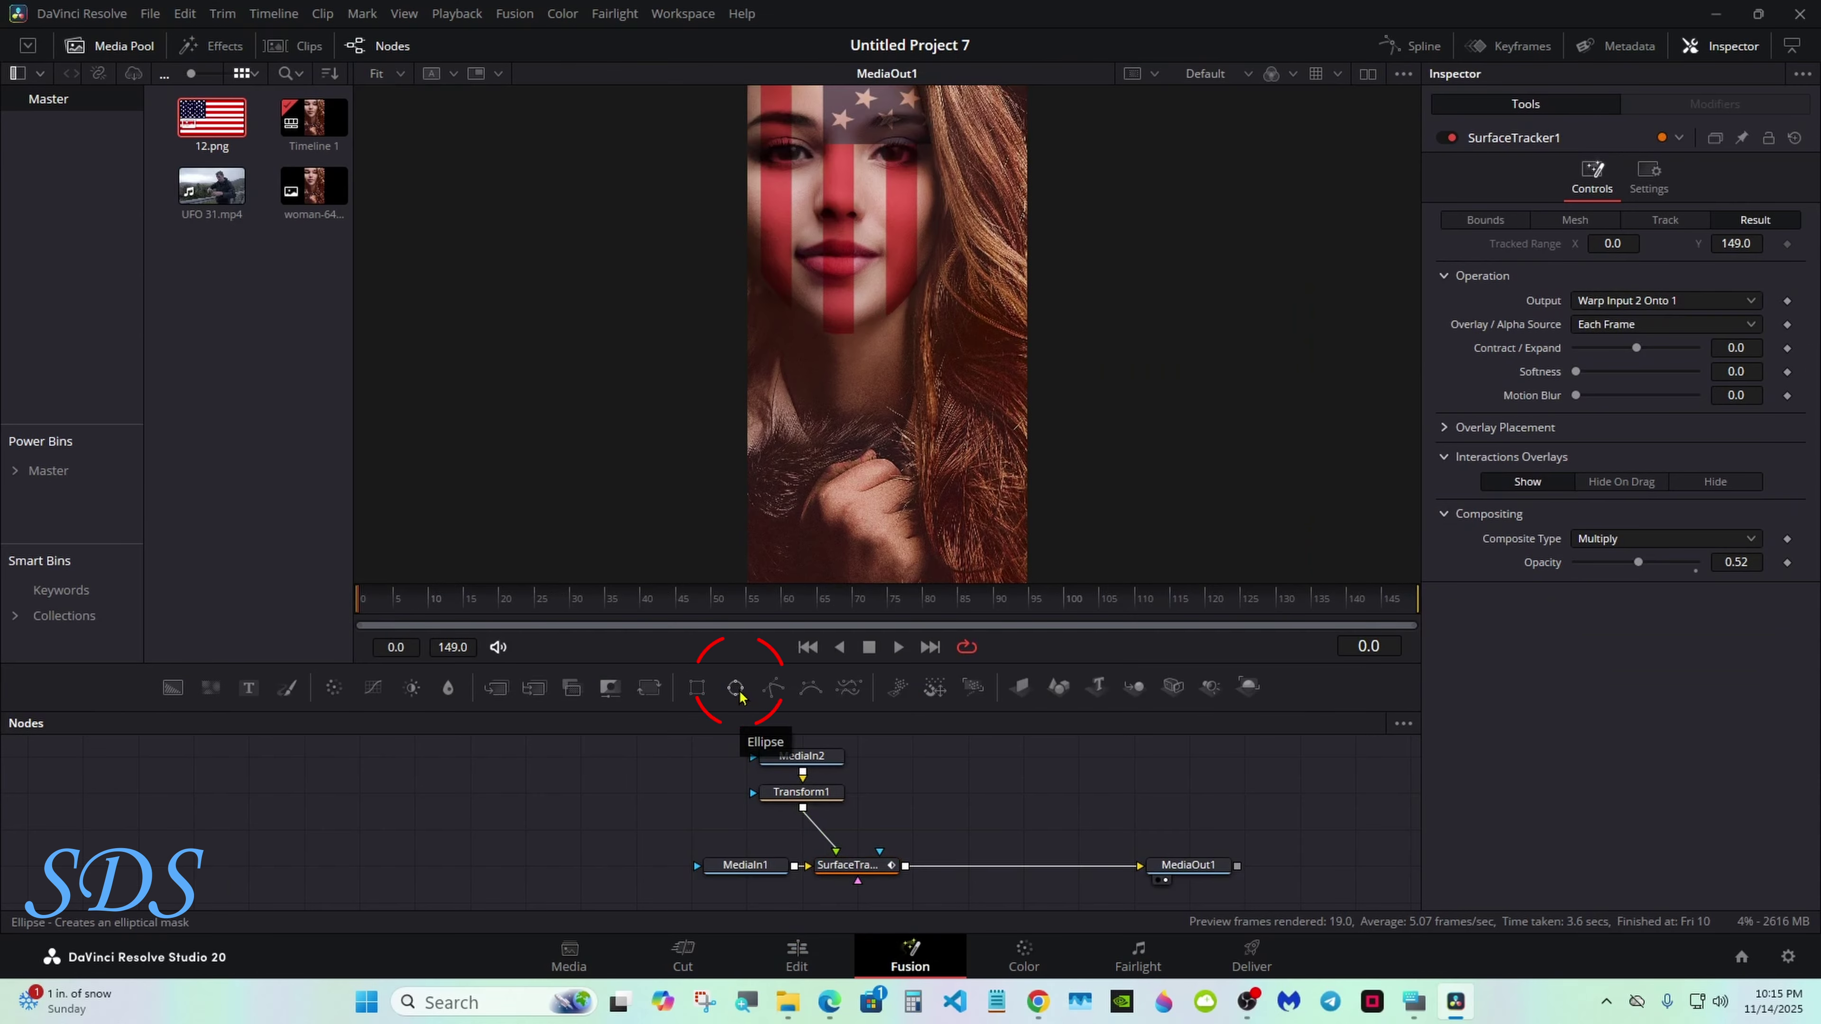
{"action": "left_click_drag", "start_coordinate": [739, 691], "coordinate": [879, 851]}
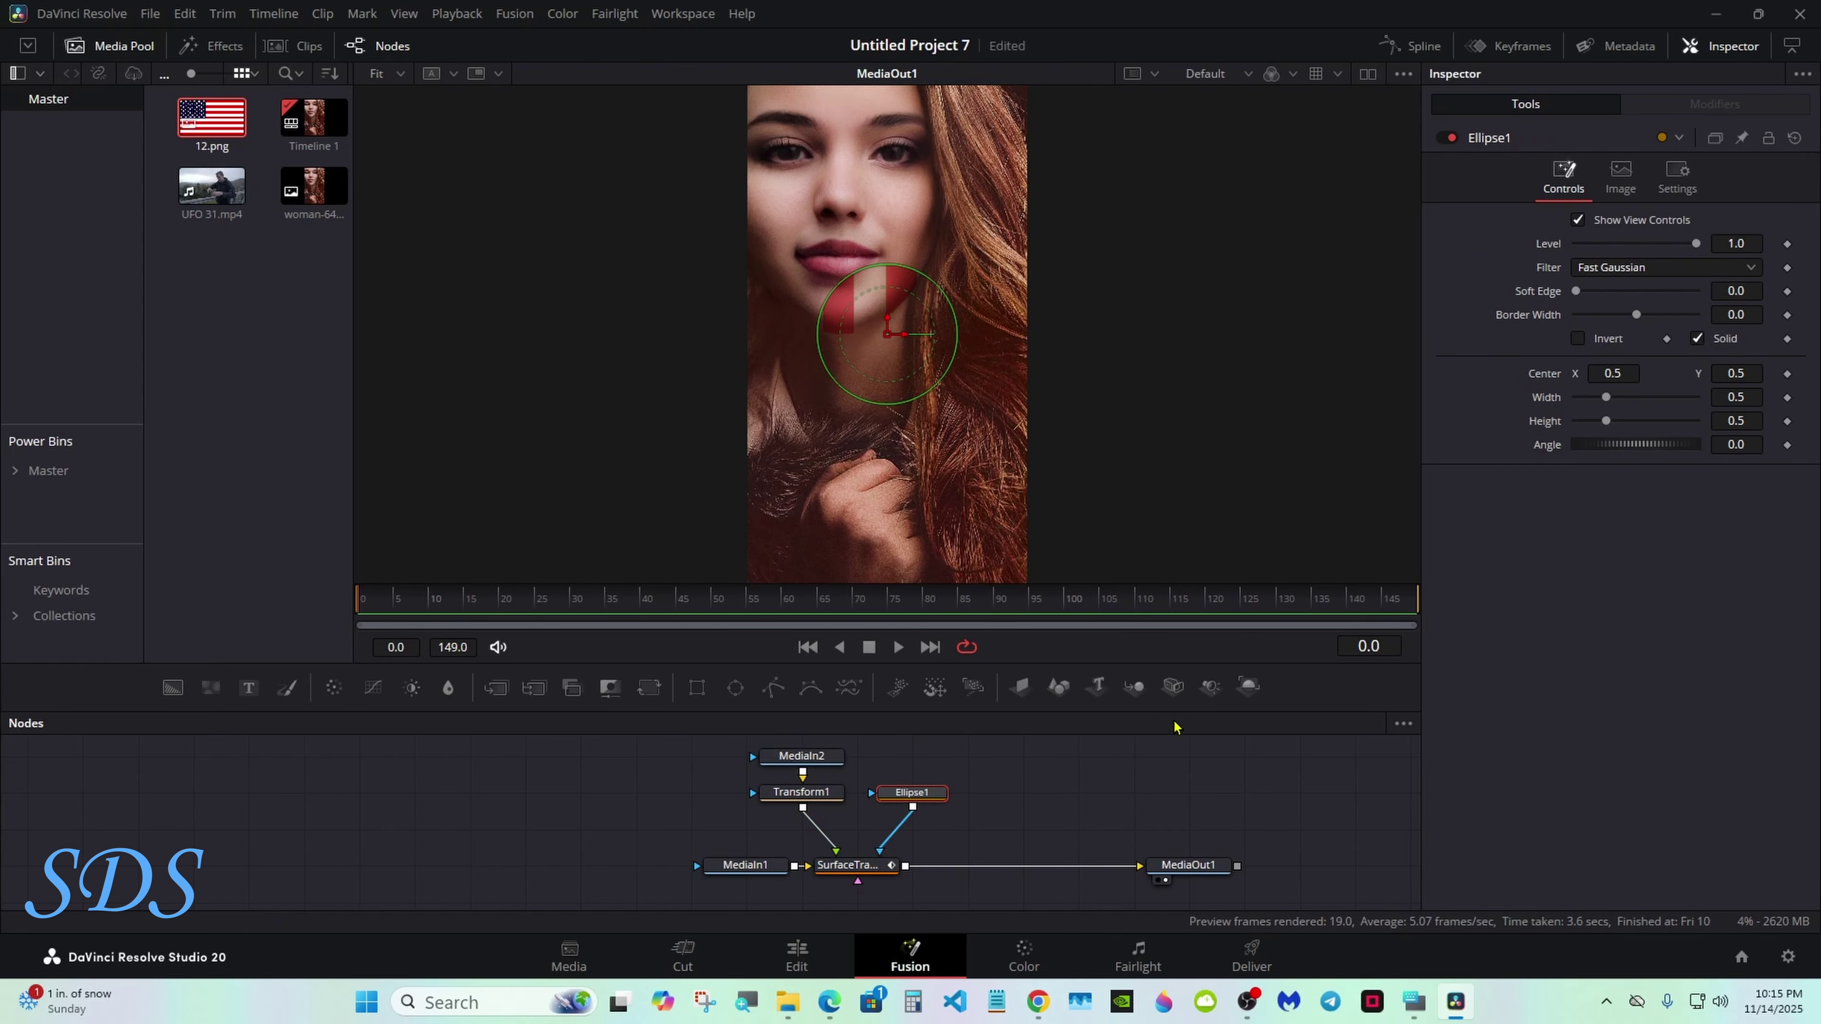
{"action": "left_click_drag", "start_coordinate": [1173, 711], "coordinate": [1175, 829]}
{"action": "left_click_drag", "start_coordinate": [1735, 374], "coordinate": [1813, 373]}
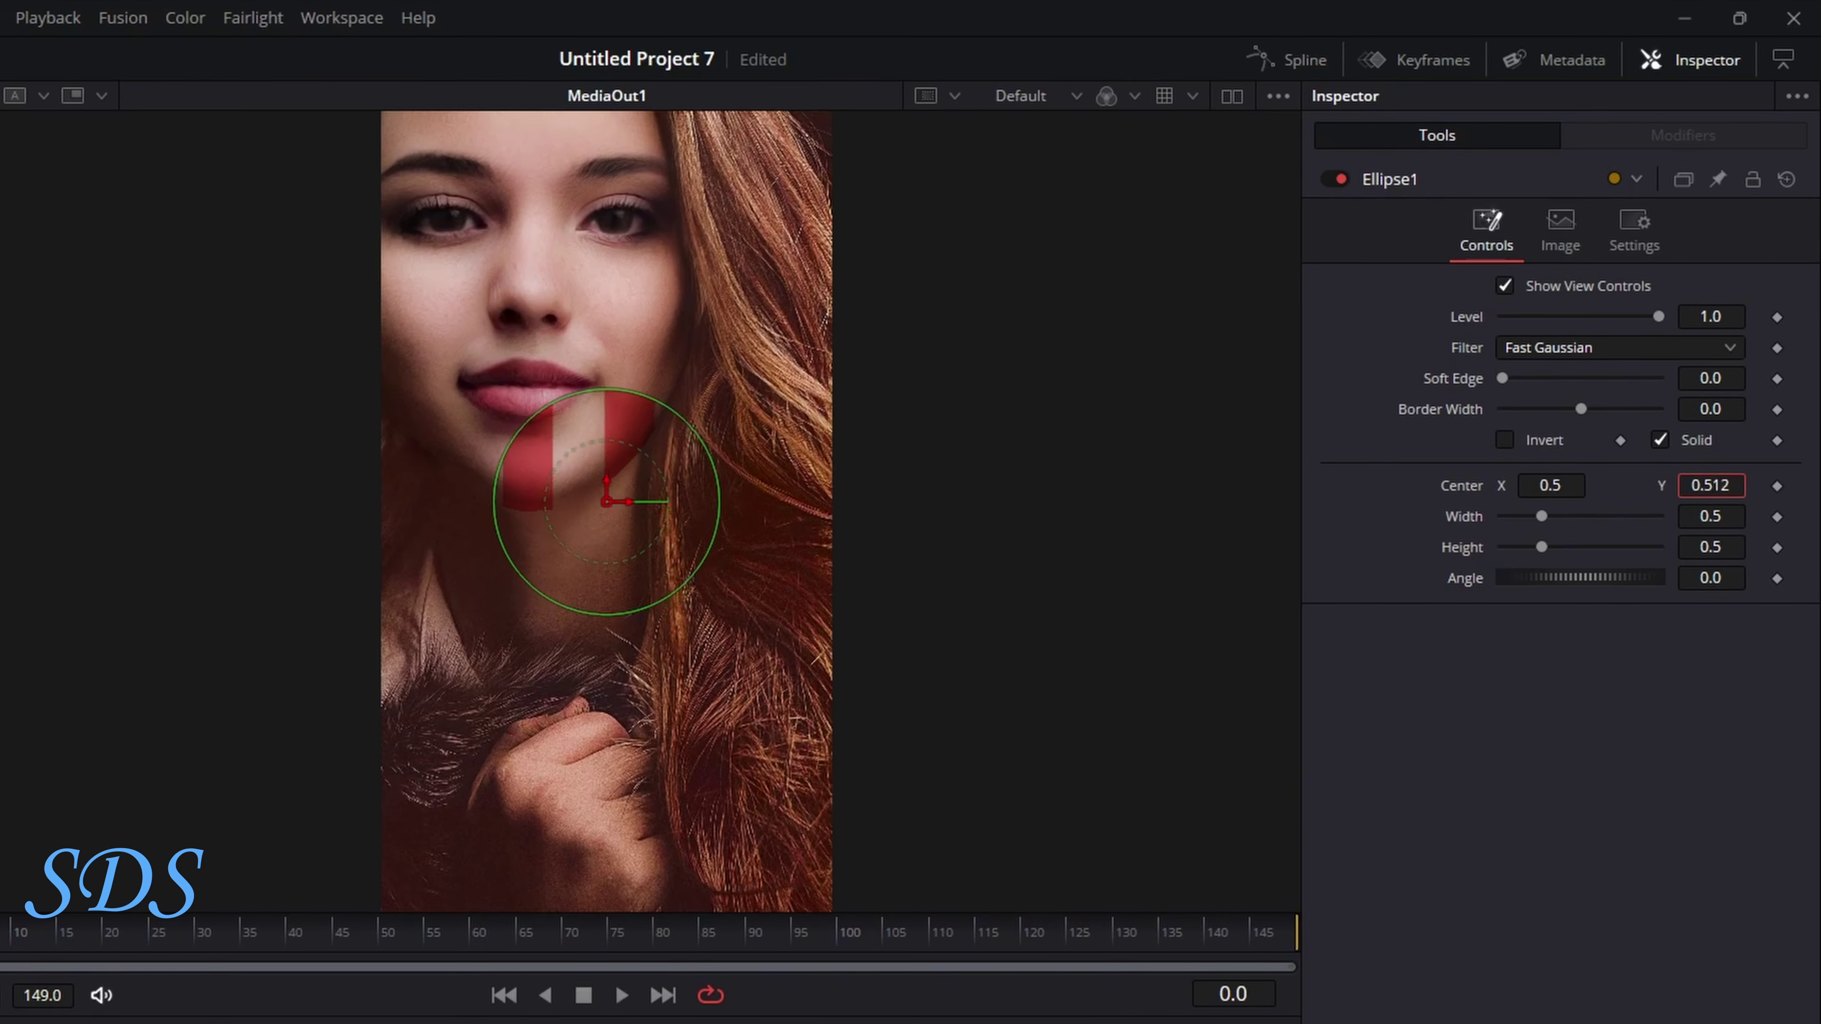
{"action": "left_click_drag", "start_coordinate": [1711, 485], "coordinate": [1603, 501]}
{"action": "left_click", "coordinate": [1505, 442]}
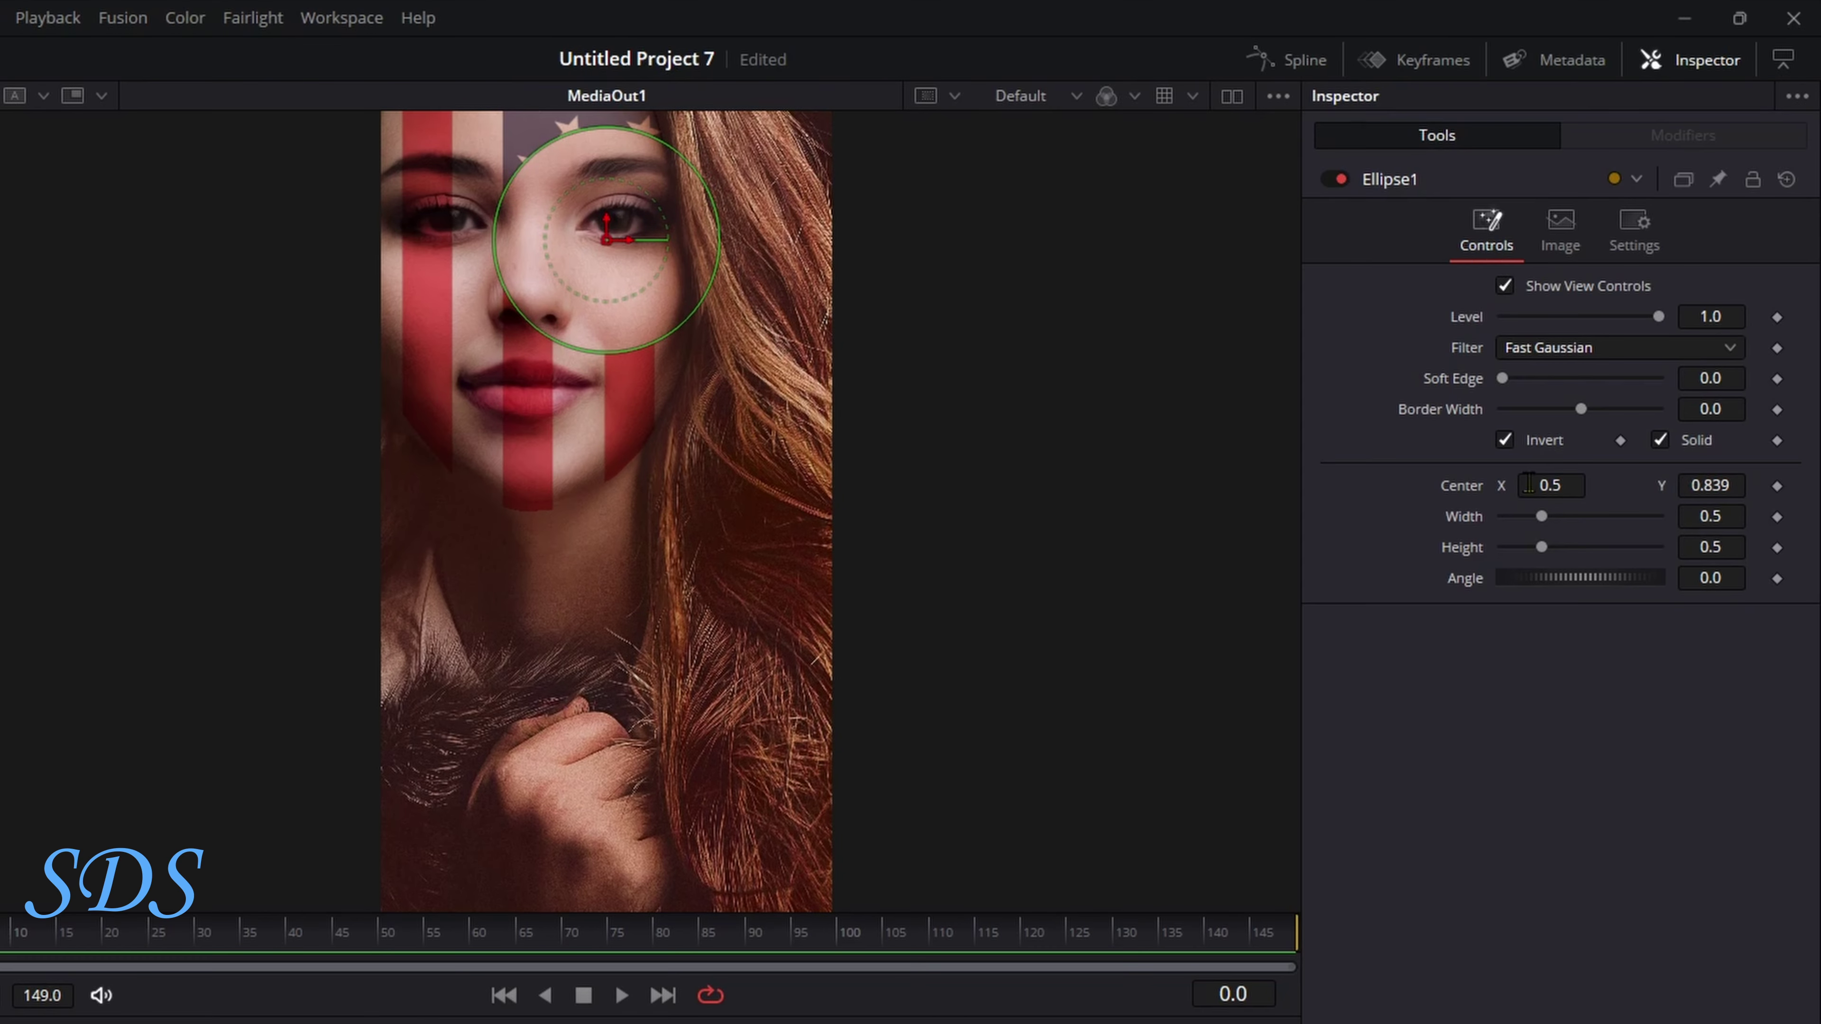
- Fit the ellipse around the eye under the stars with center 0.521857, 0.860077, width 0.173, height 0.085 and angle 5.2
{"action": "mouse_move", "coordinate": [1546, 550]}
{"action": "left_mouse_down"}
{"action": "mouse_move", "coordinate": [1519, 546]}
{"action": "mouse_move", "coordinate": [1540, 516]}
{"action": "mouse_move", "coordinate": [1516, 517]}
{"action": "mouse_move", "coordinate": [1510, 548]}
{"action": "left_mouse_up"}
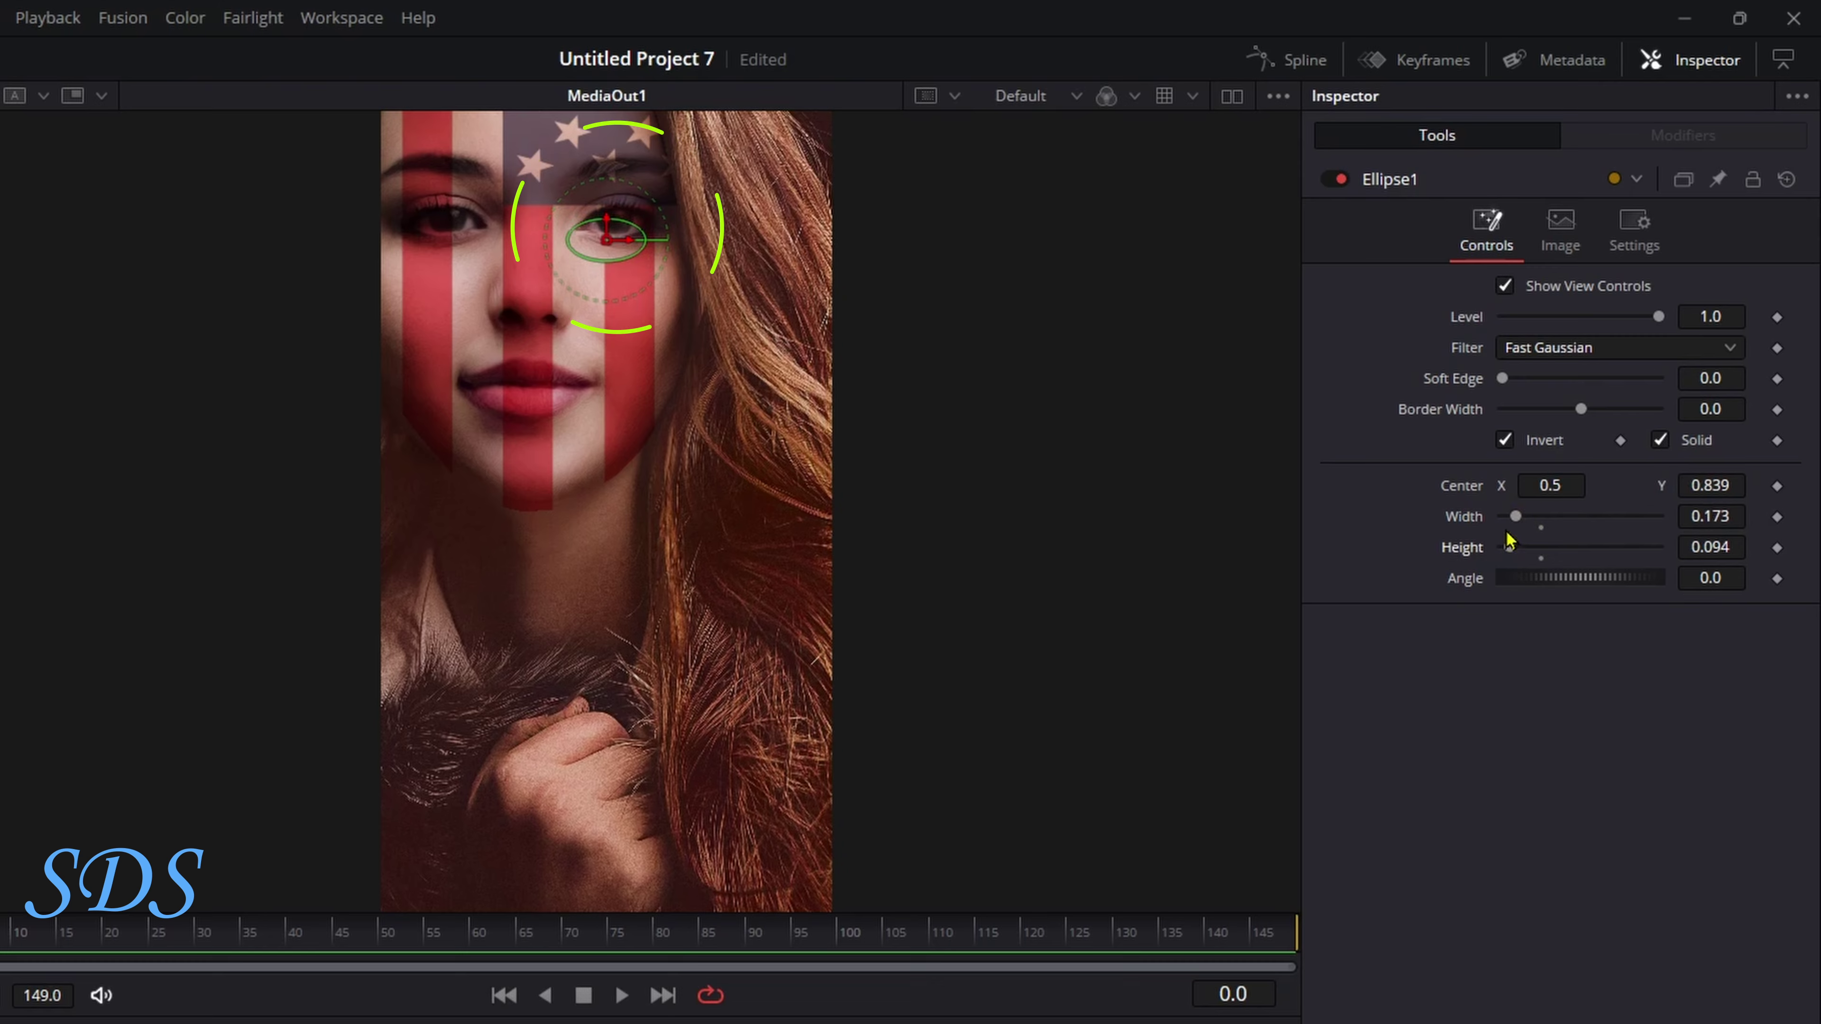
{"action": "left_click_drag", "start_coordinate": [604, 241], "coordinate": [615, 224]}
{"action": "left_click_drag", "start_coordinate": [1542, 578], "coordinate": [1568, 580]}
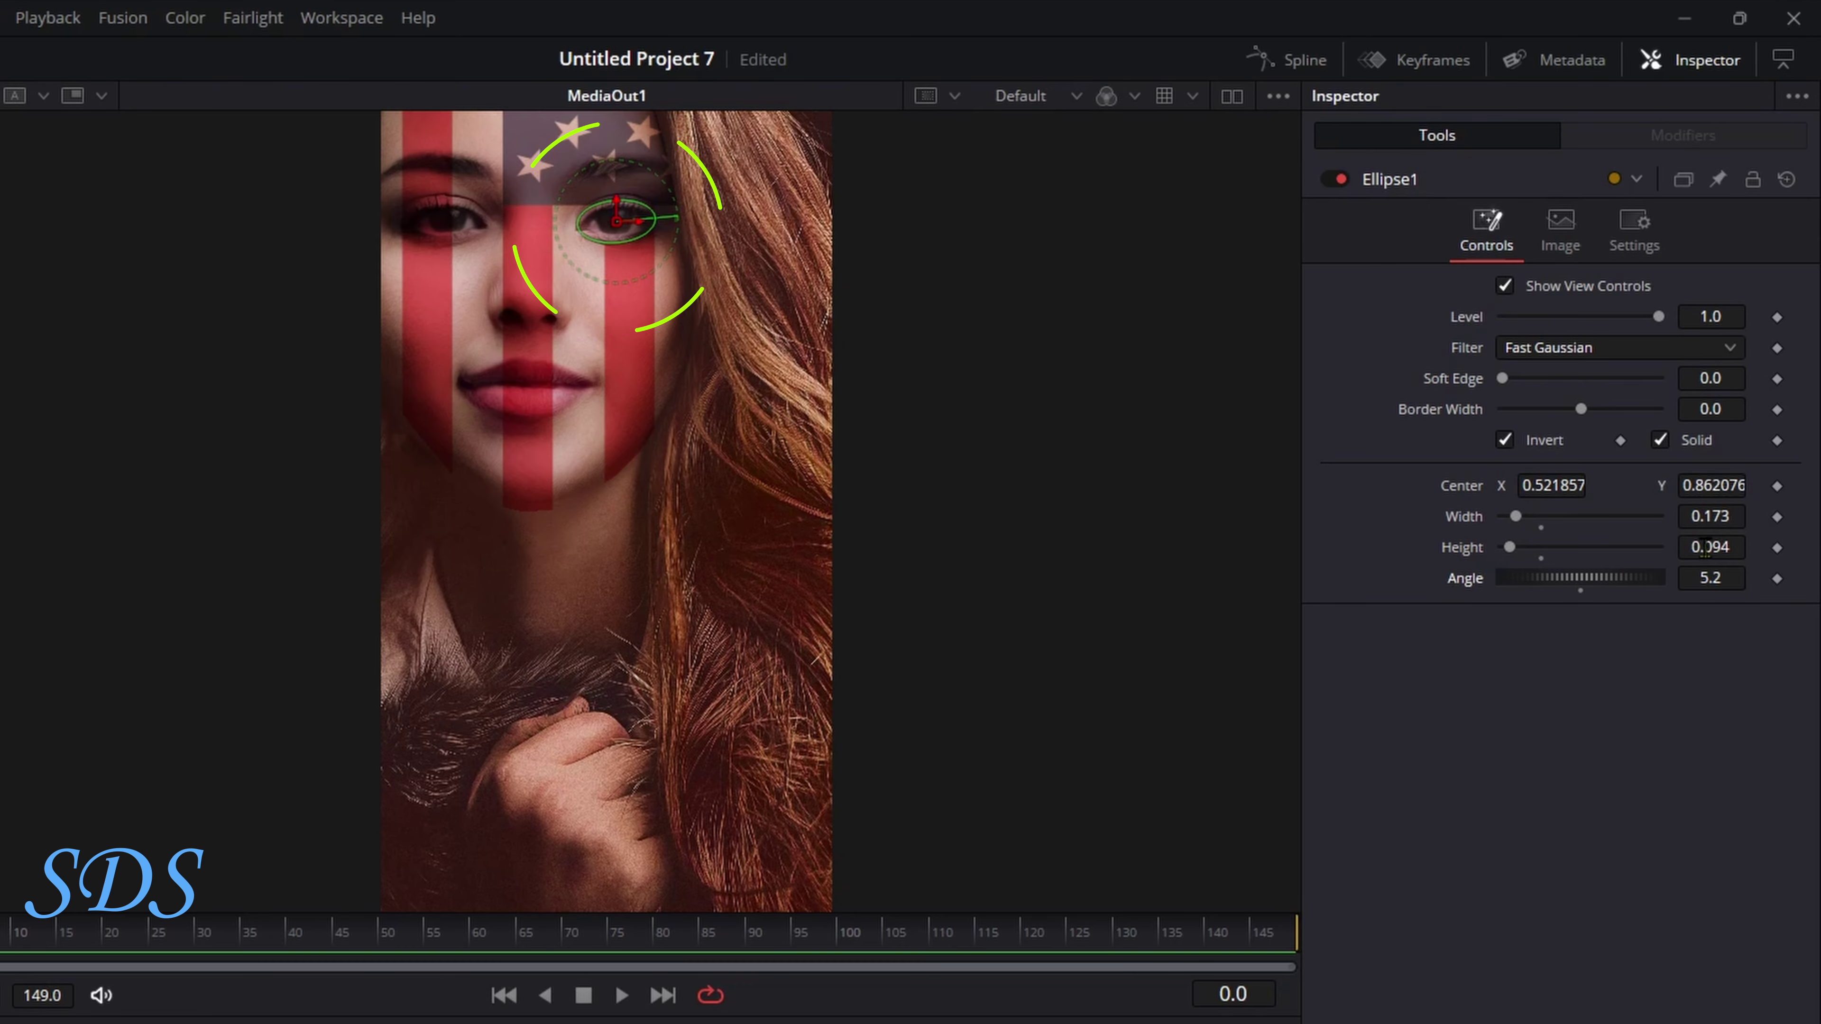
{"action": "left_click_drag", "start_coordinate": [1704, 545], "coordinate": [1712, 487]}
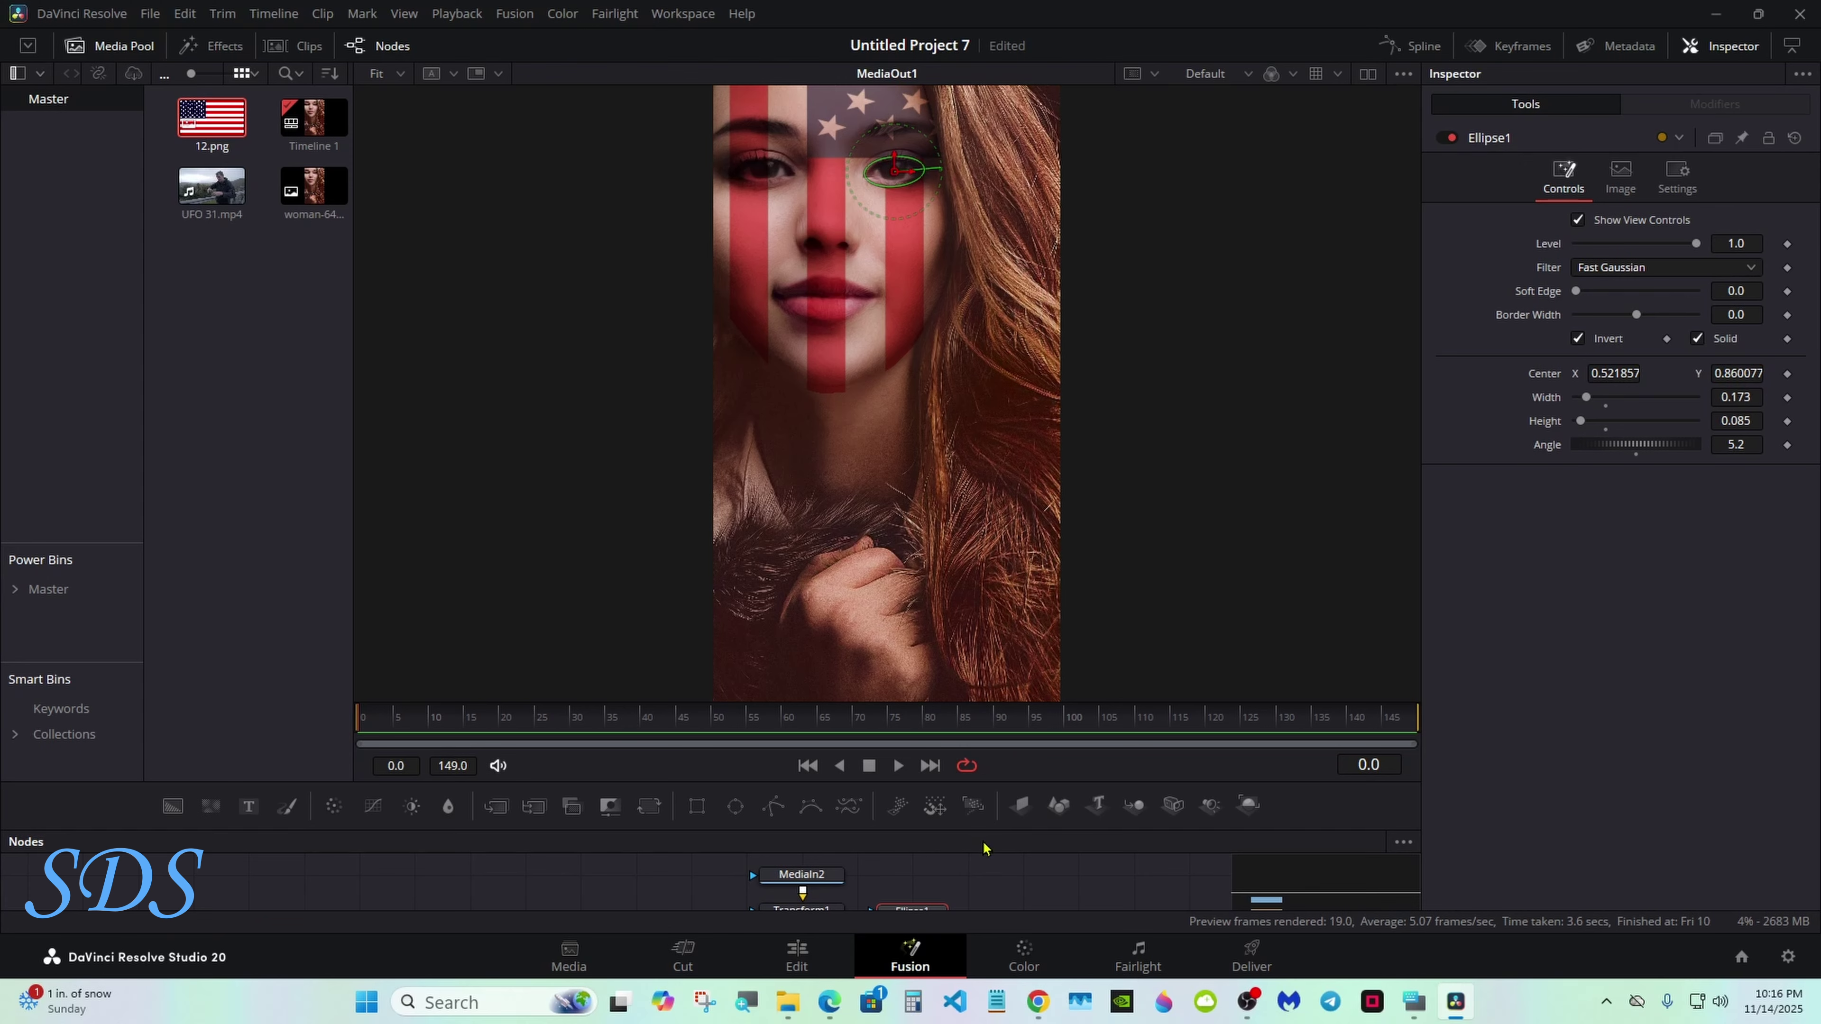
- Duplicate the Ellipse1 mask node so that the copy feeds into the original
{"action": "left_click_drag", "start_coordinate": [978, 832], "coordinate": [979, 711]}
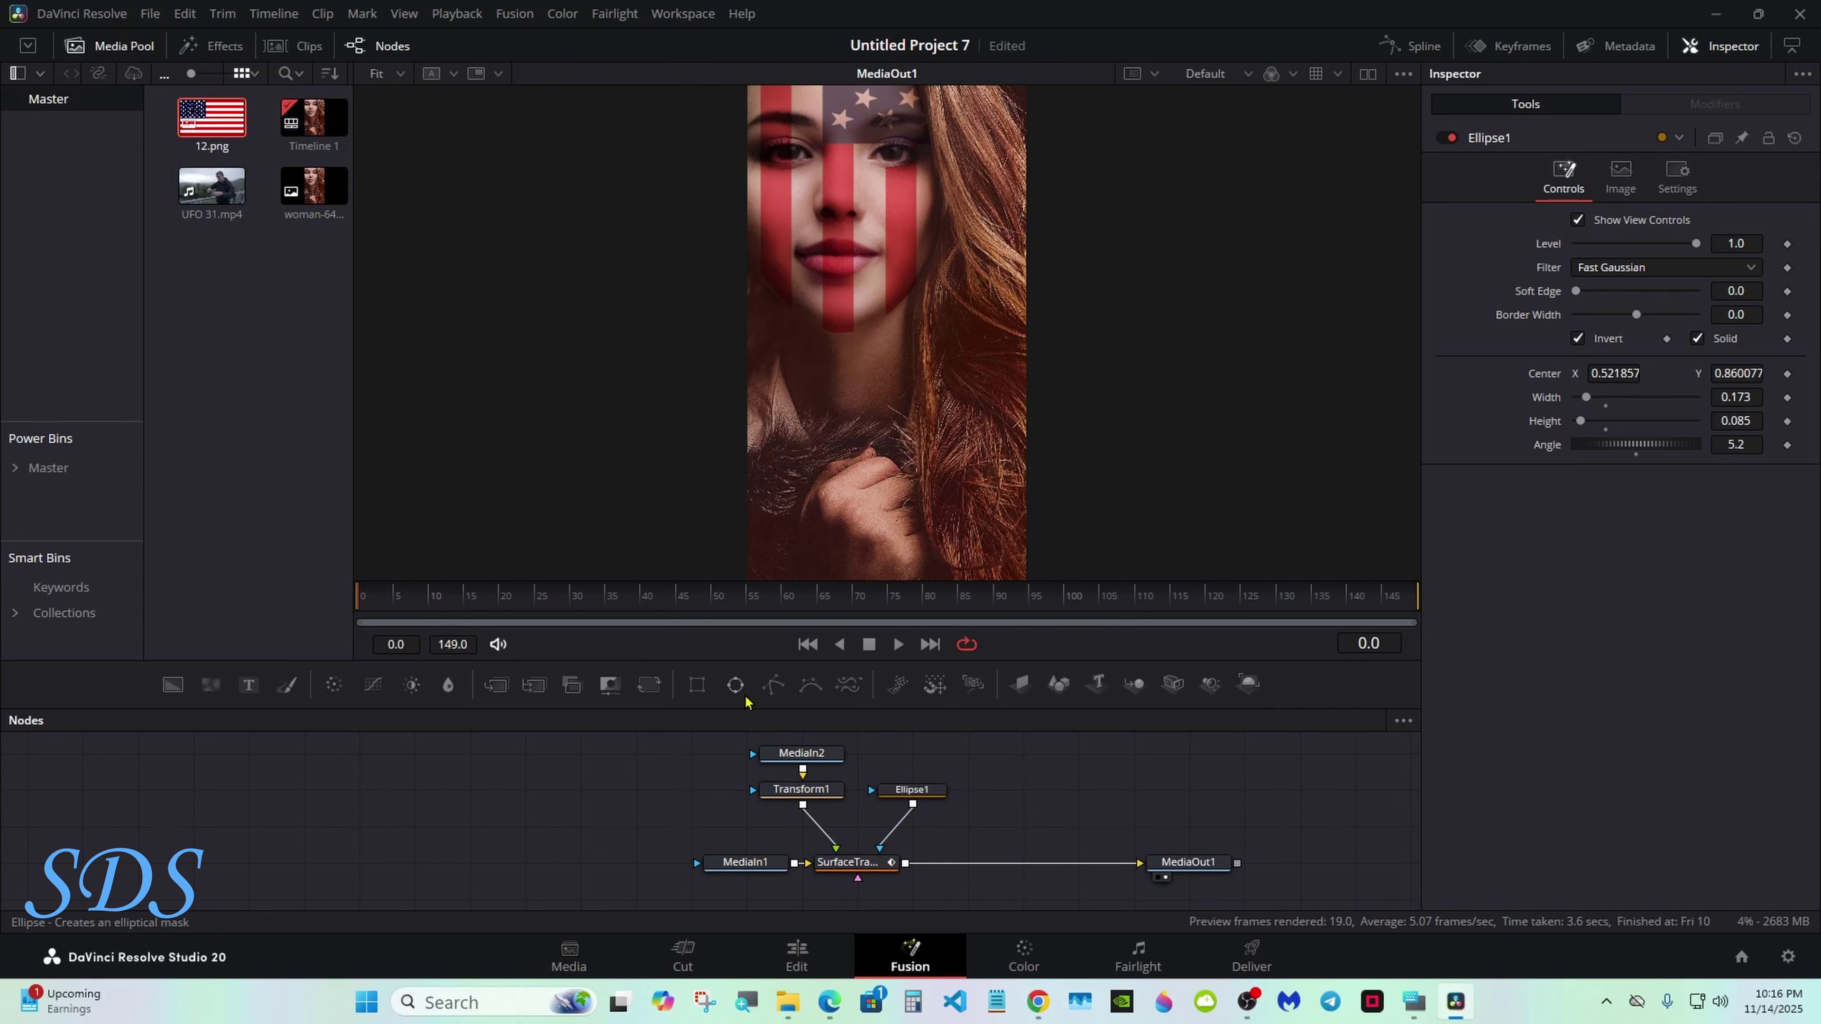
{"action": "right_click", "coordinate": [908, 791]}
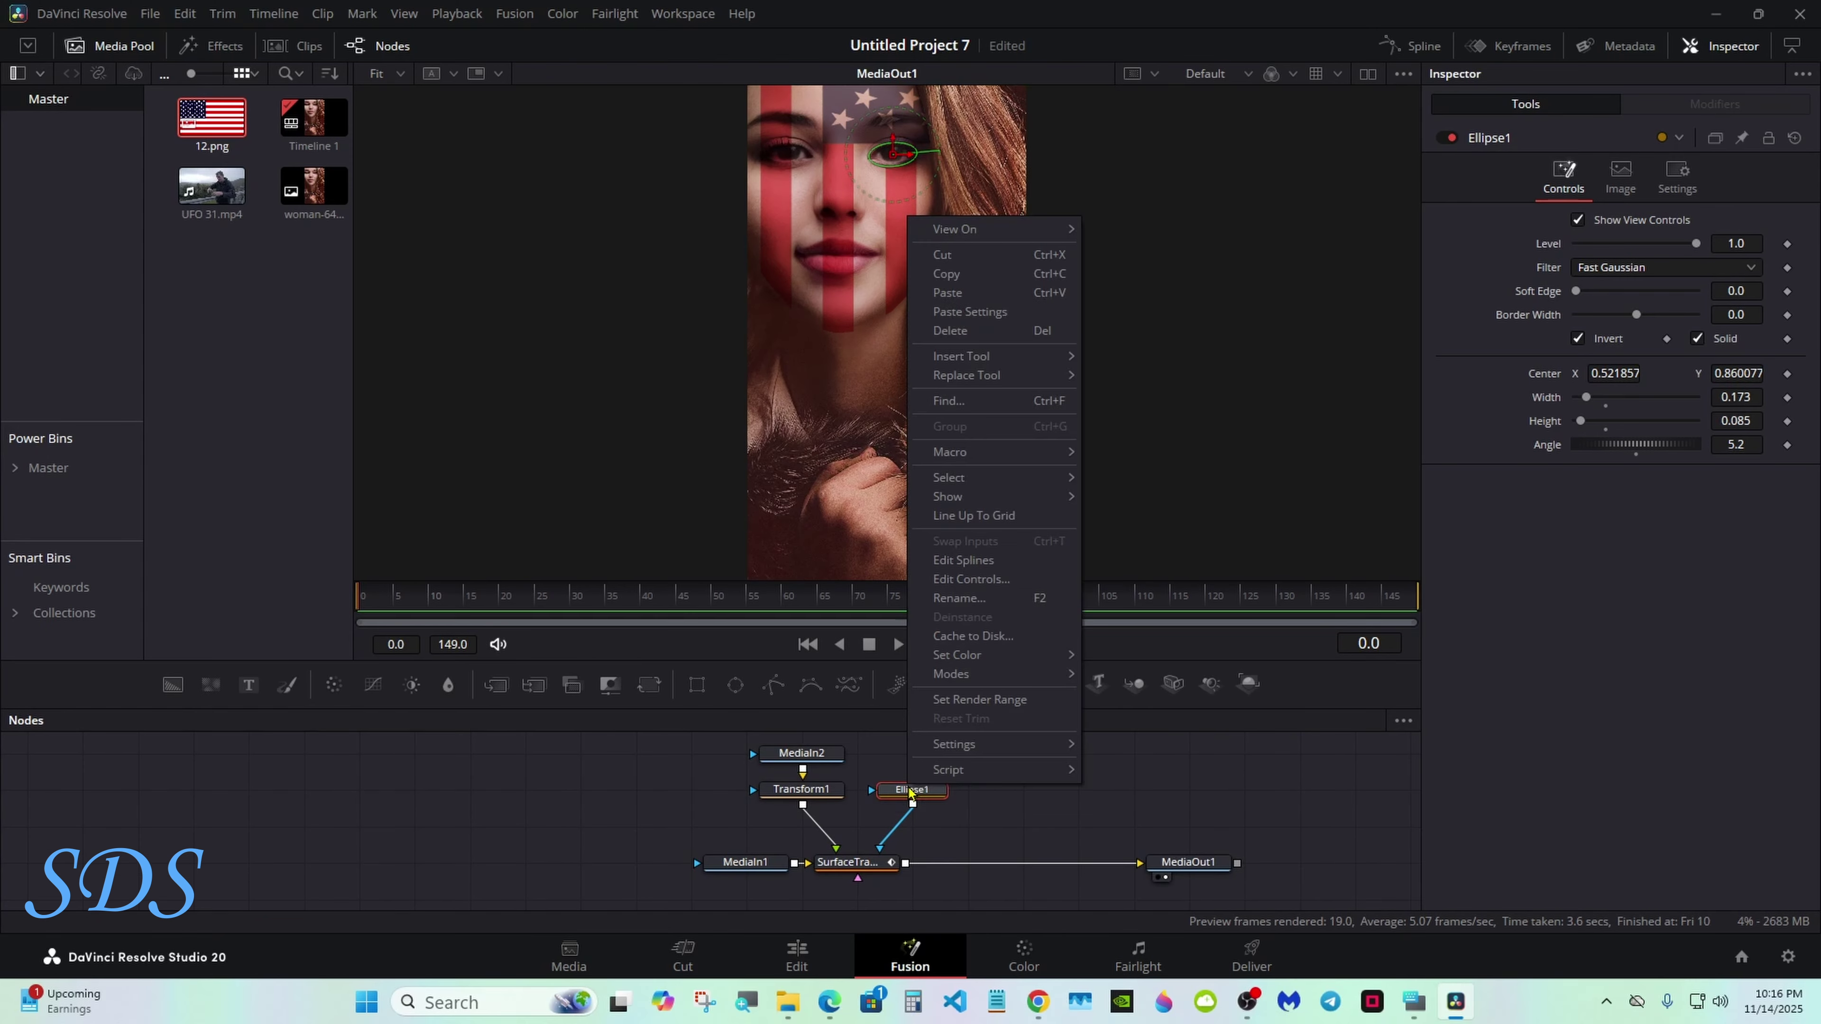
{"action": "left_click", "coordinate": [946, 274]}
{"action": "left_click", "coordinate": [908, 748]}
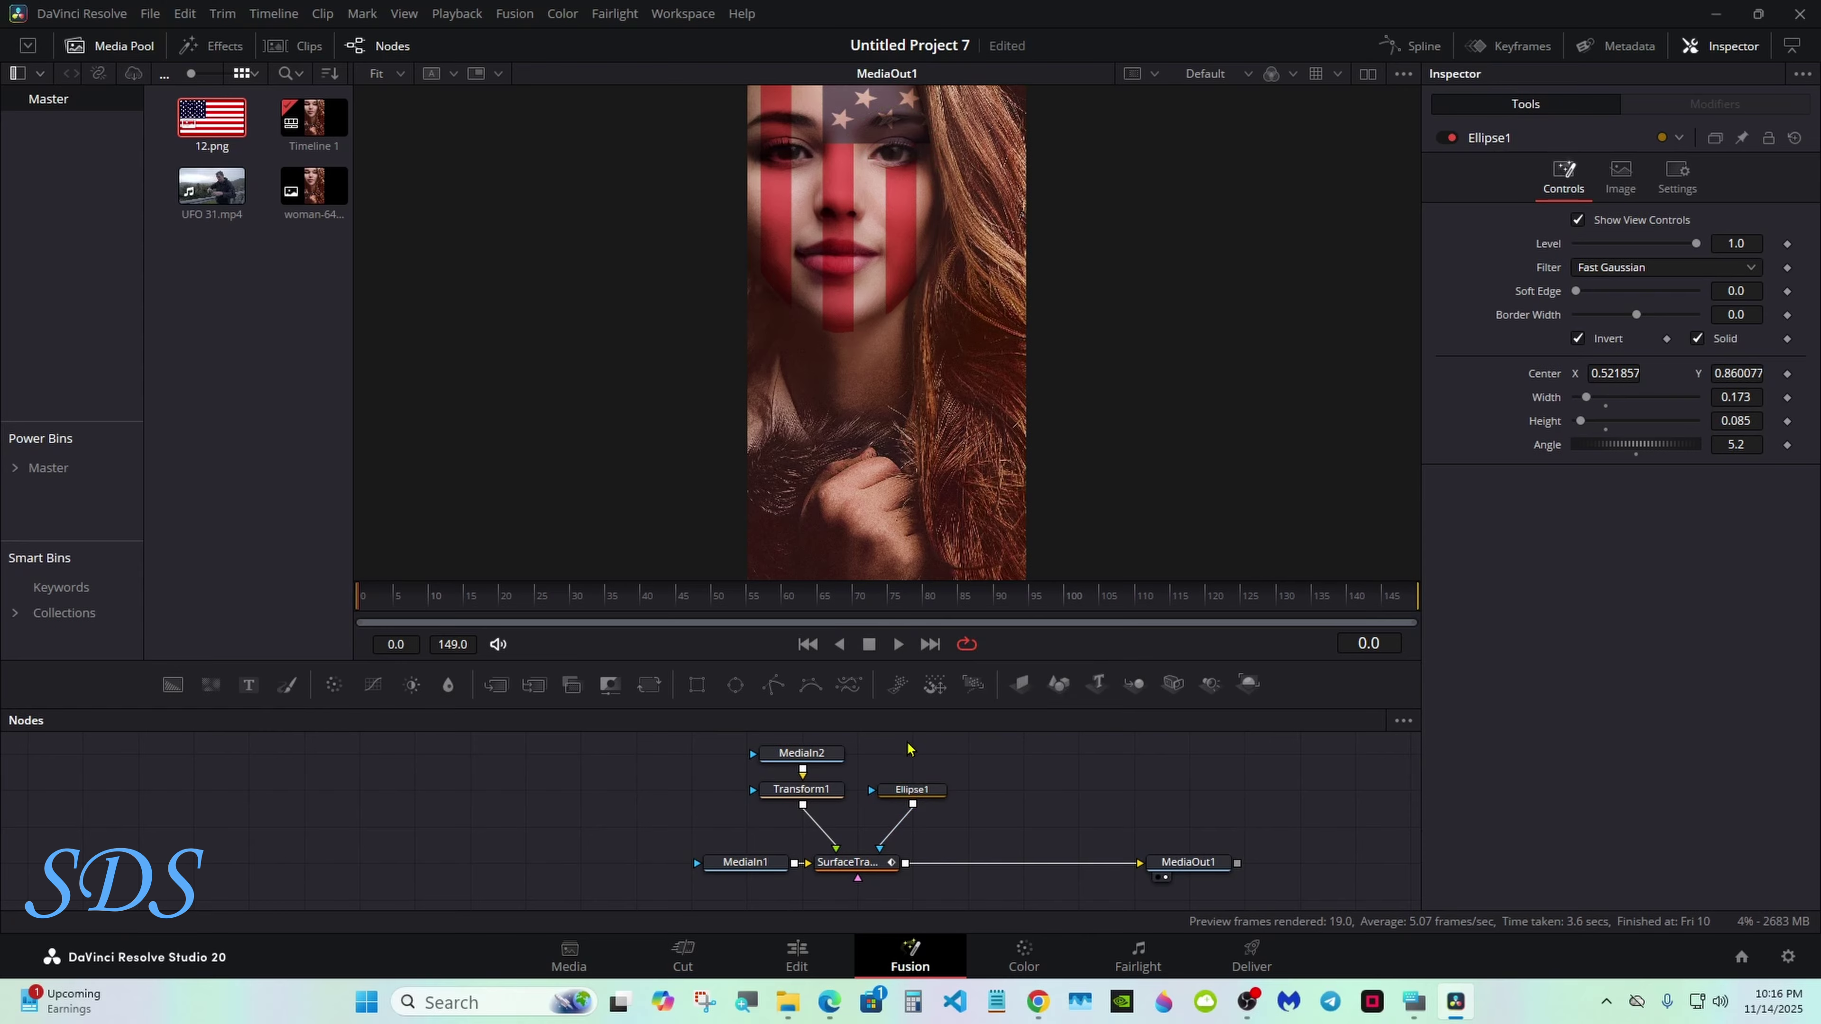
{"action": "right_click", "coordinate": [906, 748]}
{"action": "left_click", "coordinate": [980, 708]}
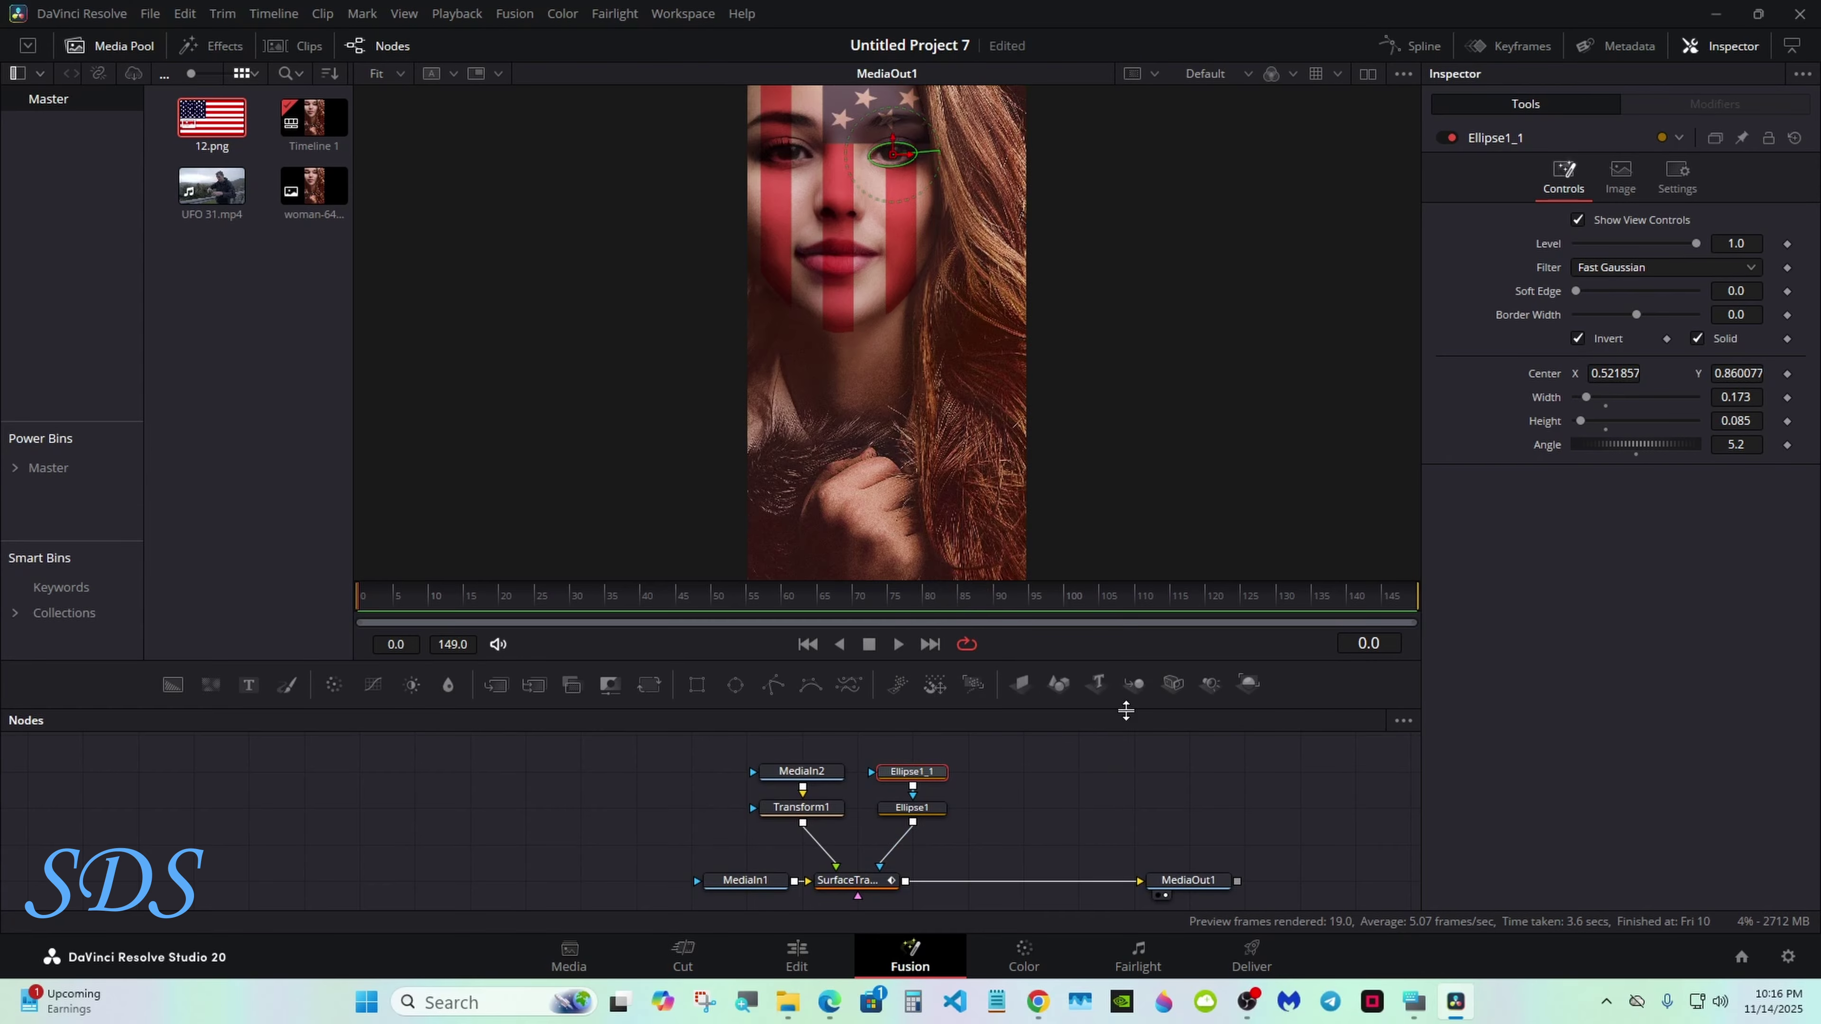
- Place the duplicated ellipse over the other eye with center X 0.132858 and angle -5.2
{"action": "left_click_drag", "start_coordinate": [1125, 711], "coordinate": [1126, 877]}
{"action": "left_click_drag", "start_coordinate": [1613, 373], "coordinate": [1362, 374]}
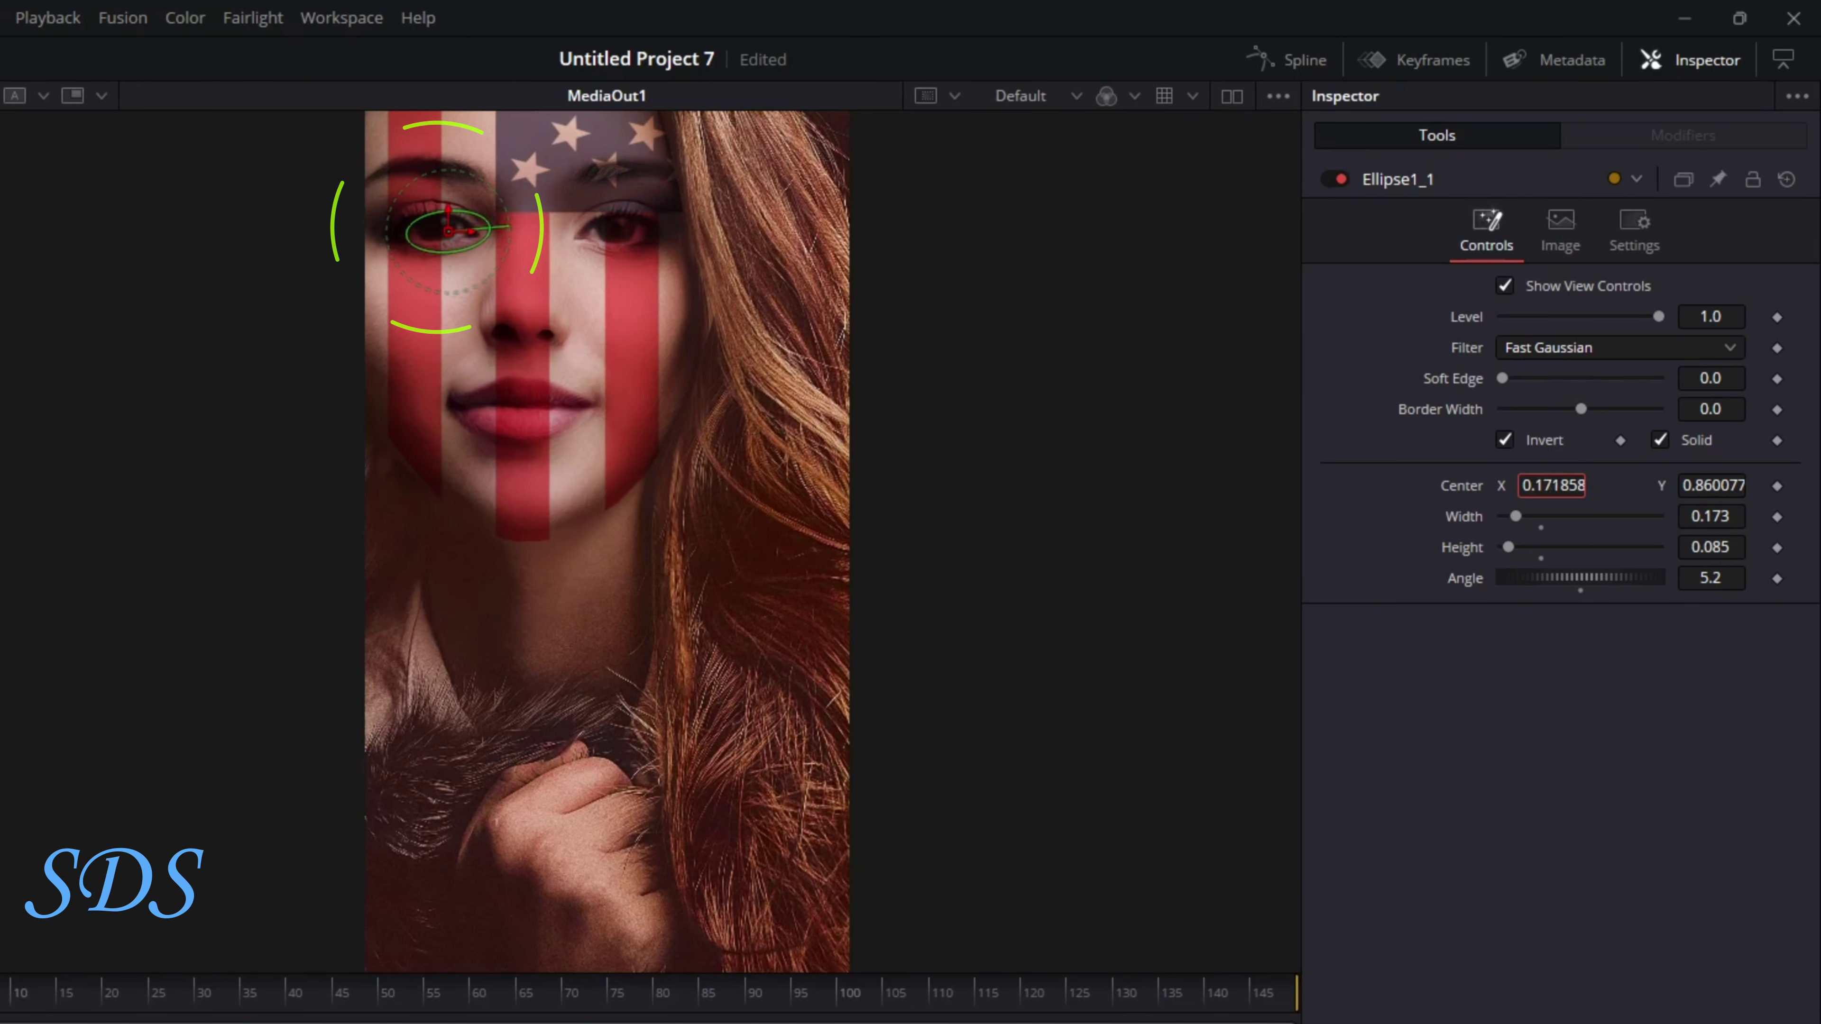
{"action": "left_click_drag", "start_coordinate": [1551, 485], "coordinate": [1519, 485]}
{"action": "left_click_drag", "start_coordinate": [1596, 582], "coordinate": [1593, 574]}
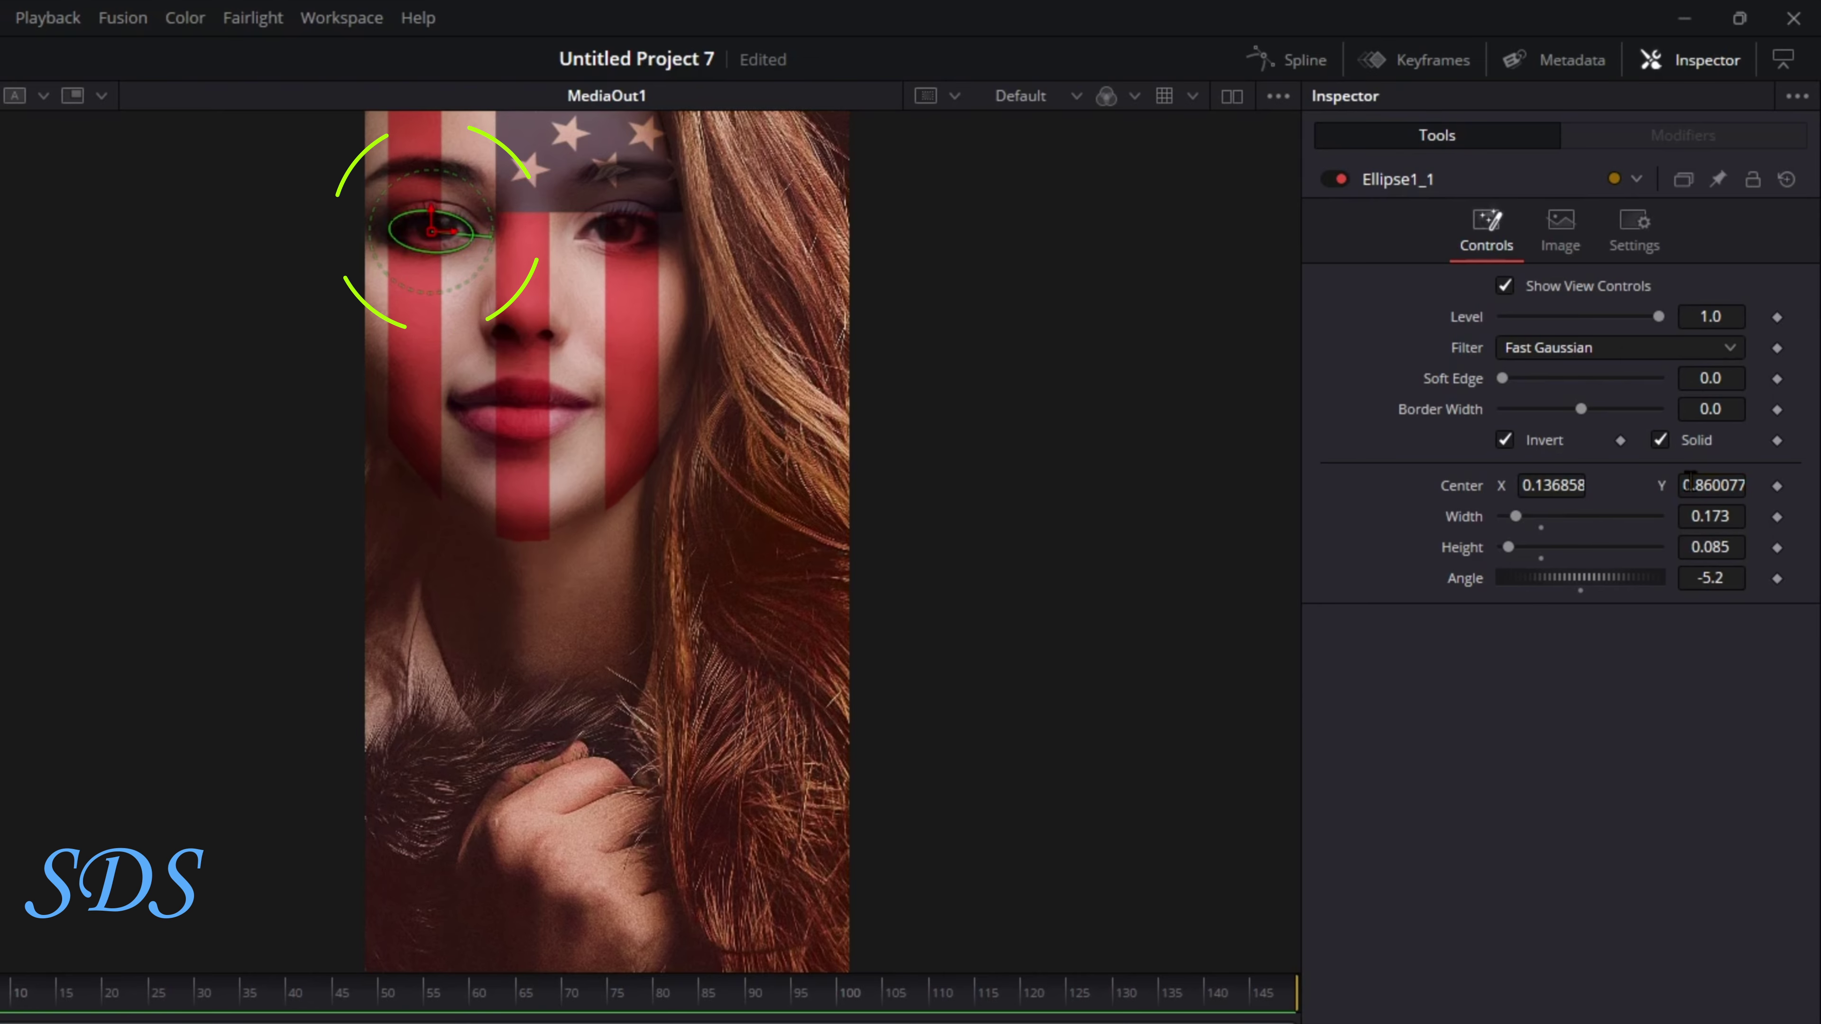
{"action": "left_click_drag", "start_coordinate": [1552, 486], "coordinate": [1548, 487]}
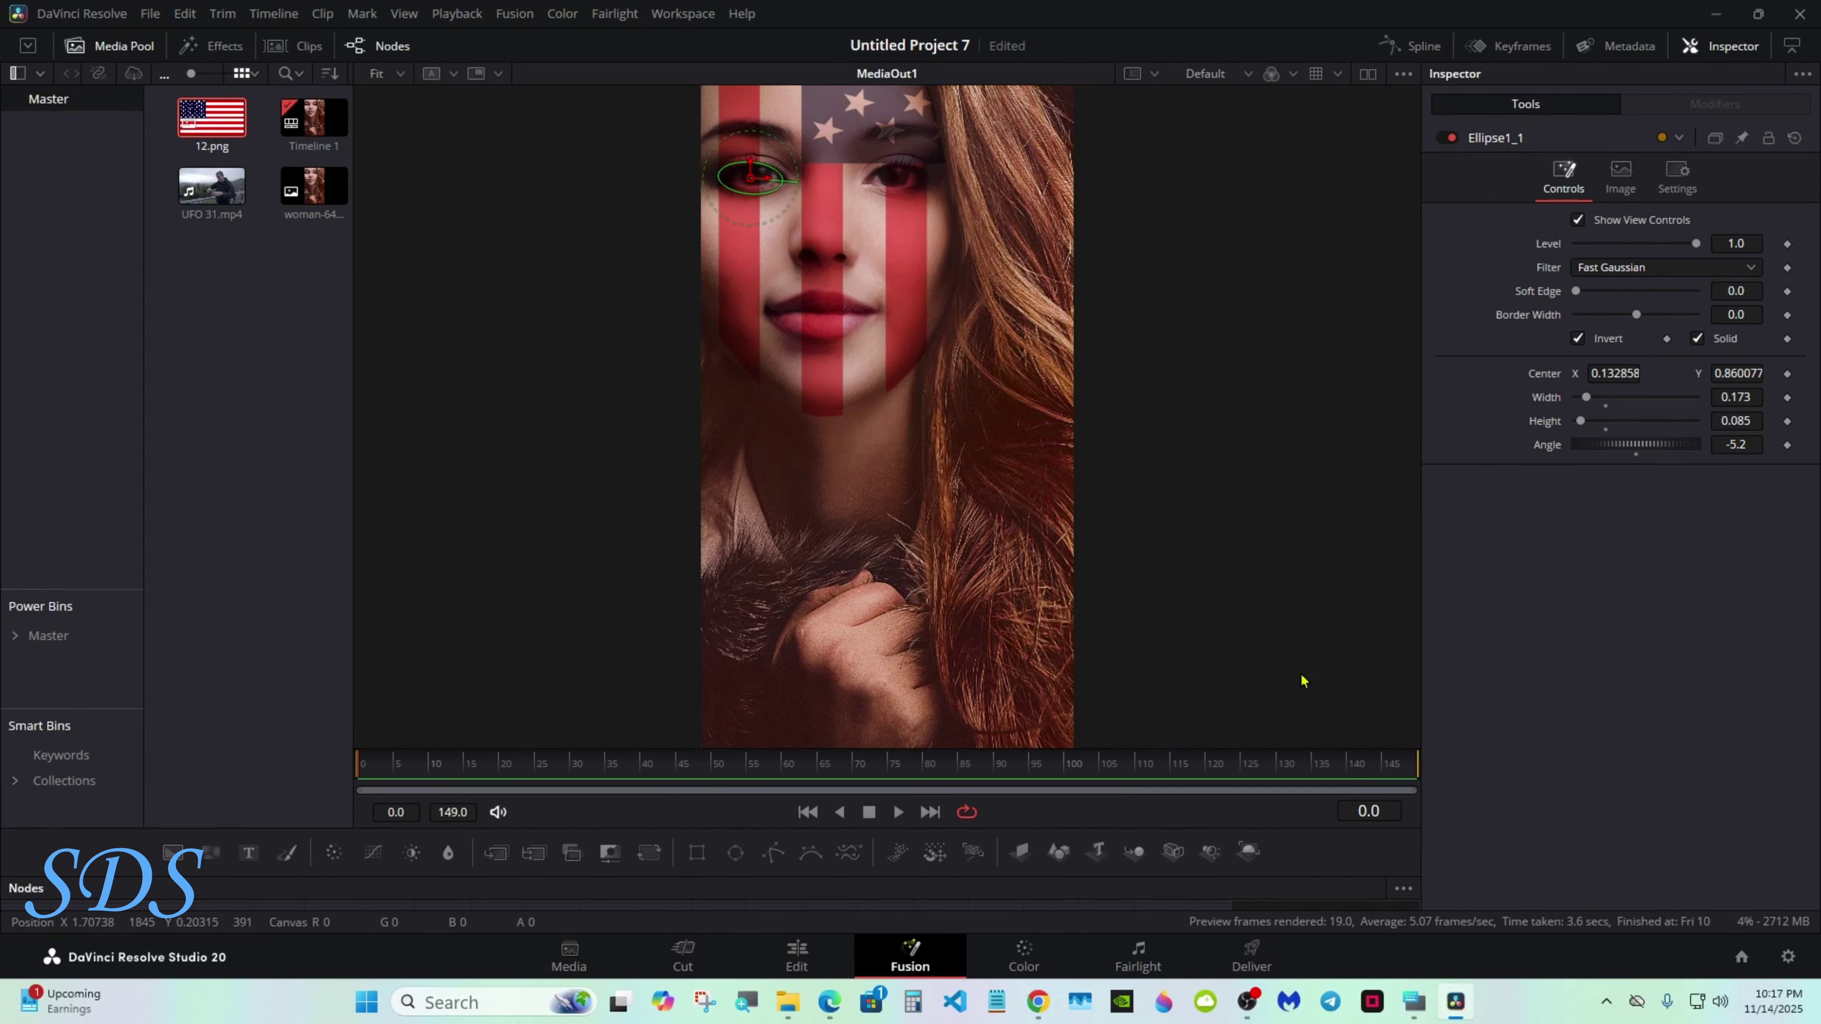
- Turn off the Invert option on the original Ellipse1 mask and set its paint mode to Invert
{"action": "left_click_drag", "start_coordinate": [1193, 874], "coordinate": [1189, 753]}
{"action": "left_click", "coordinate": [931, 851]}
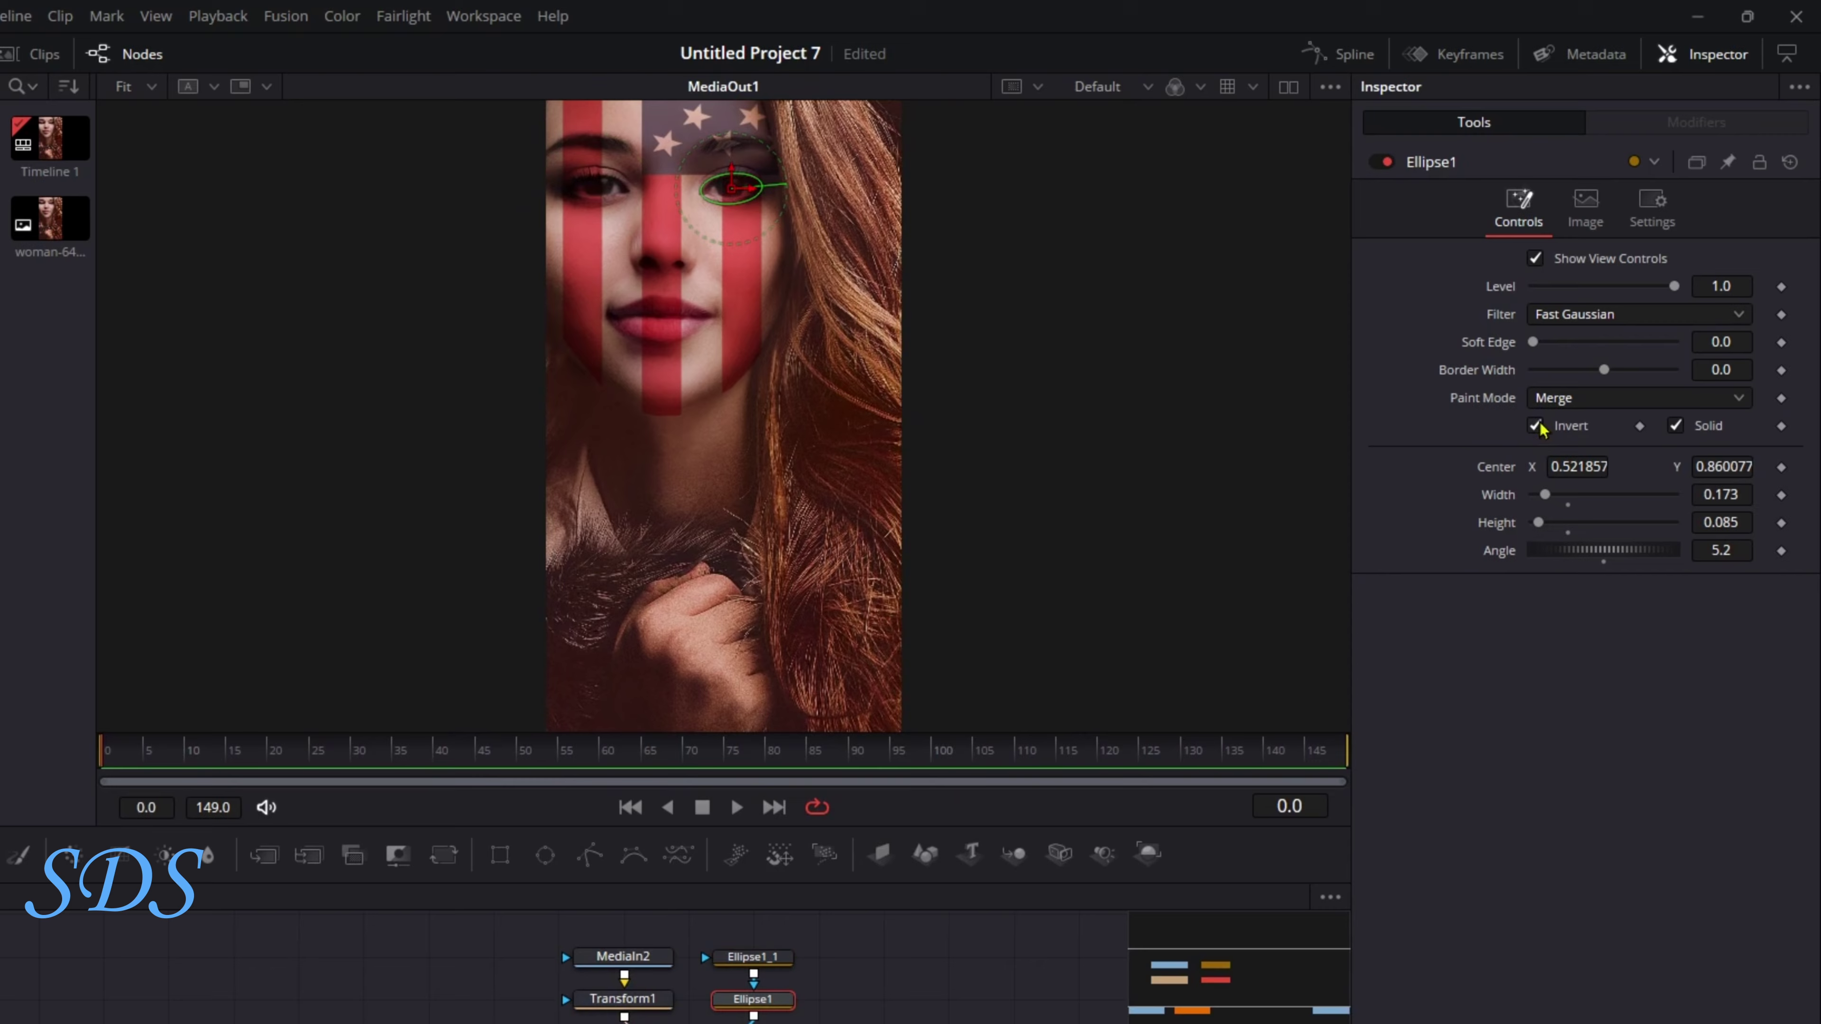
{"action": "left_click", "coordinate": [1577, 362]}
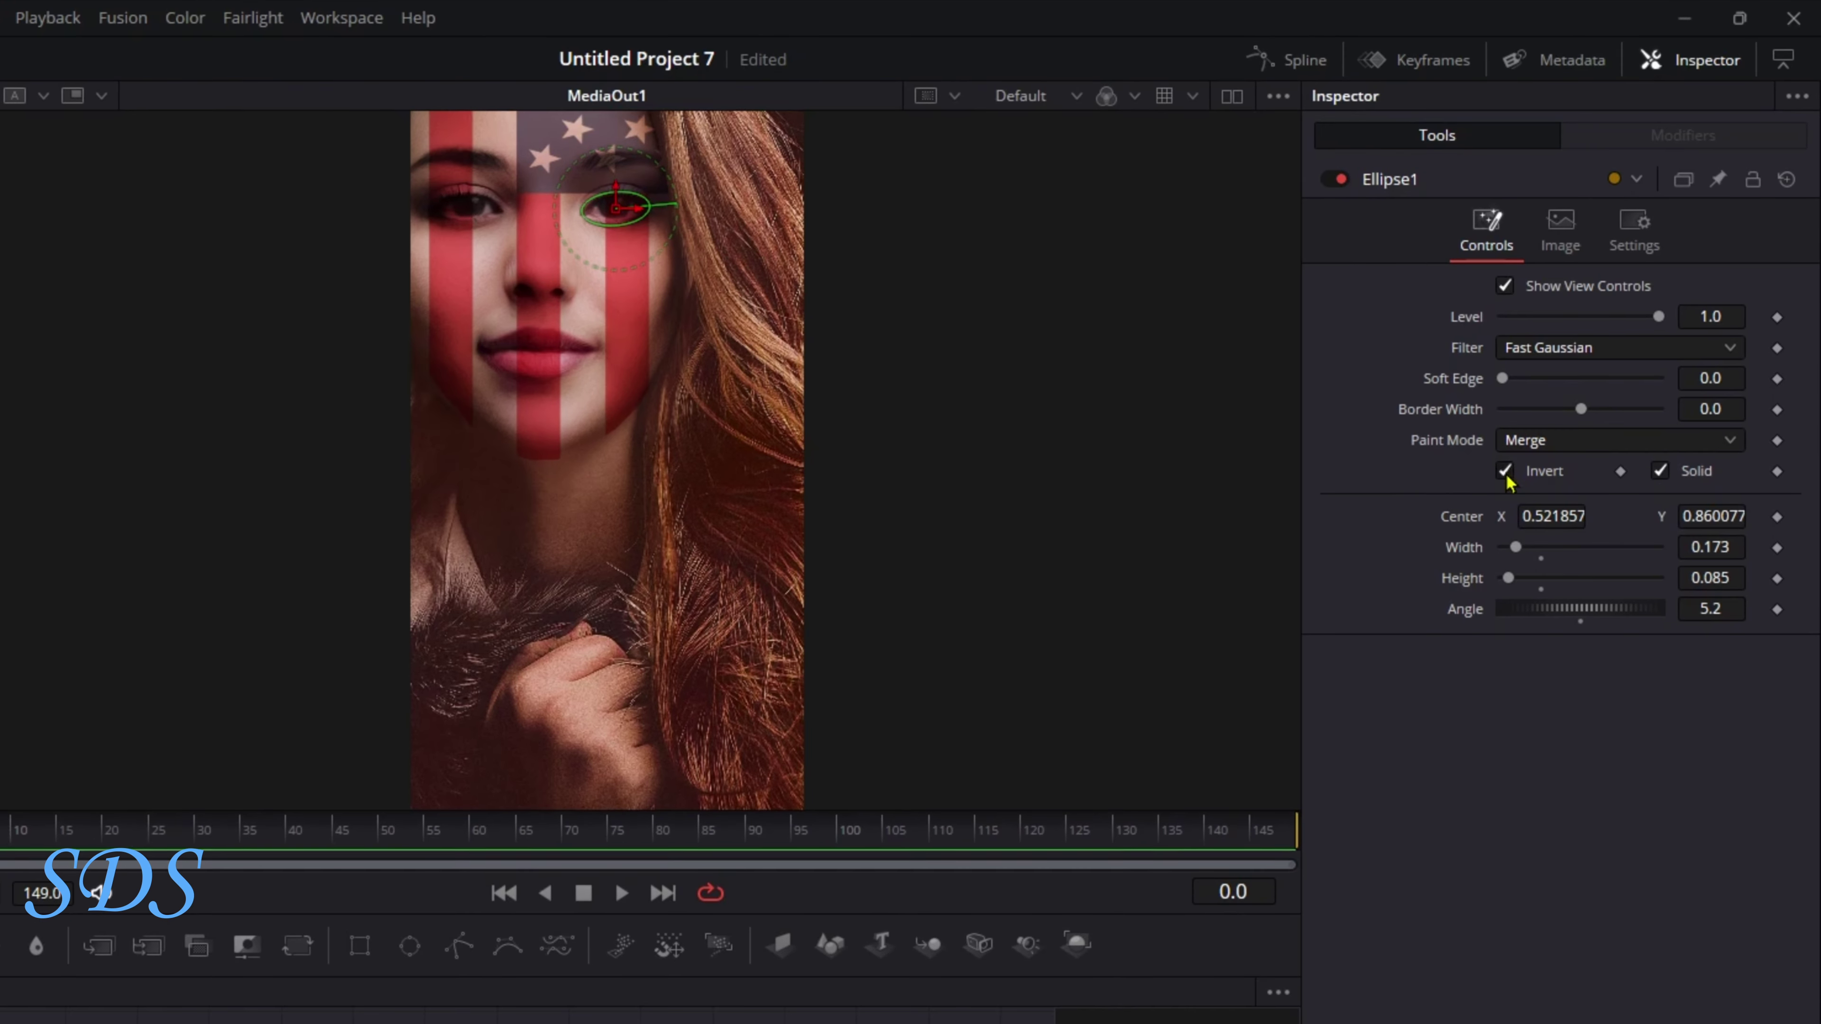
{"action": "left_click", "coordinate": [1525, 440]}
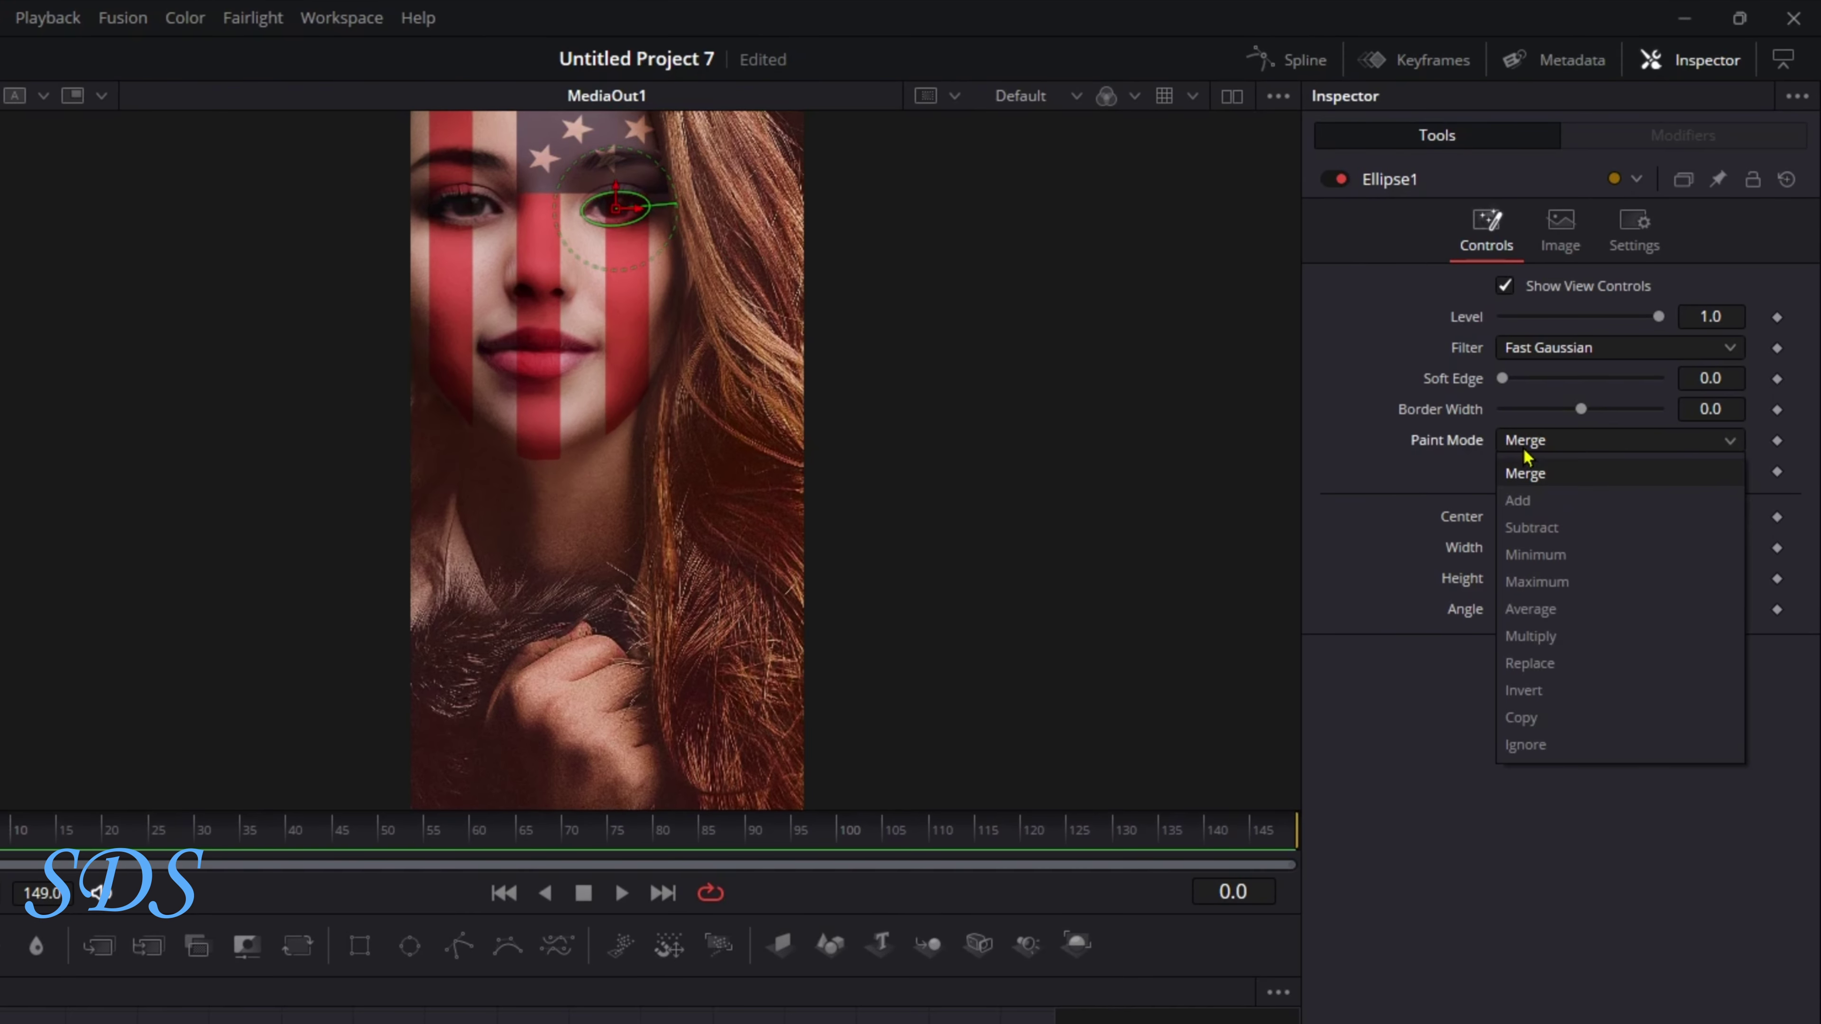
{"action": "left_click", "coordinate": [1538, 700]}
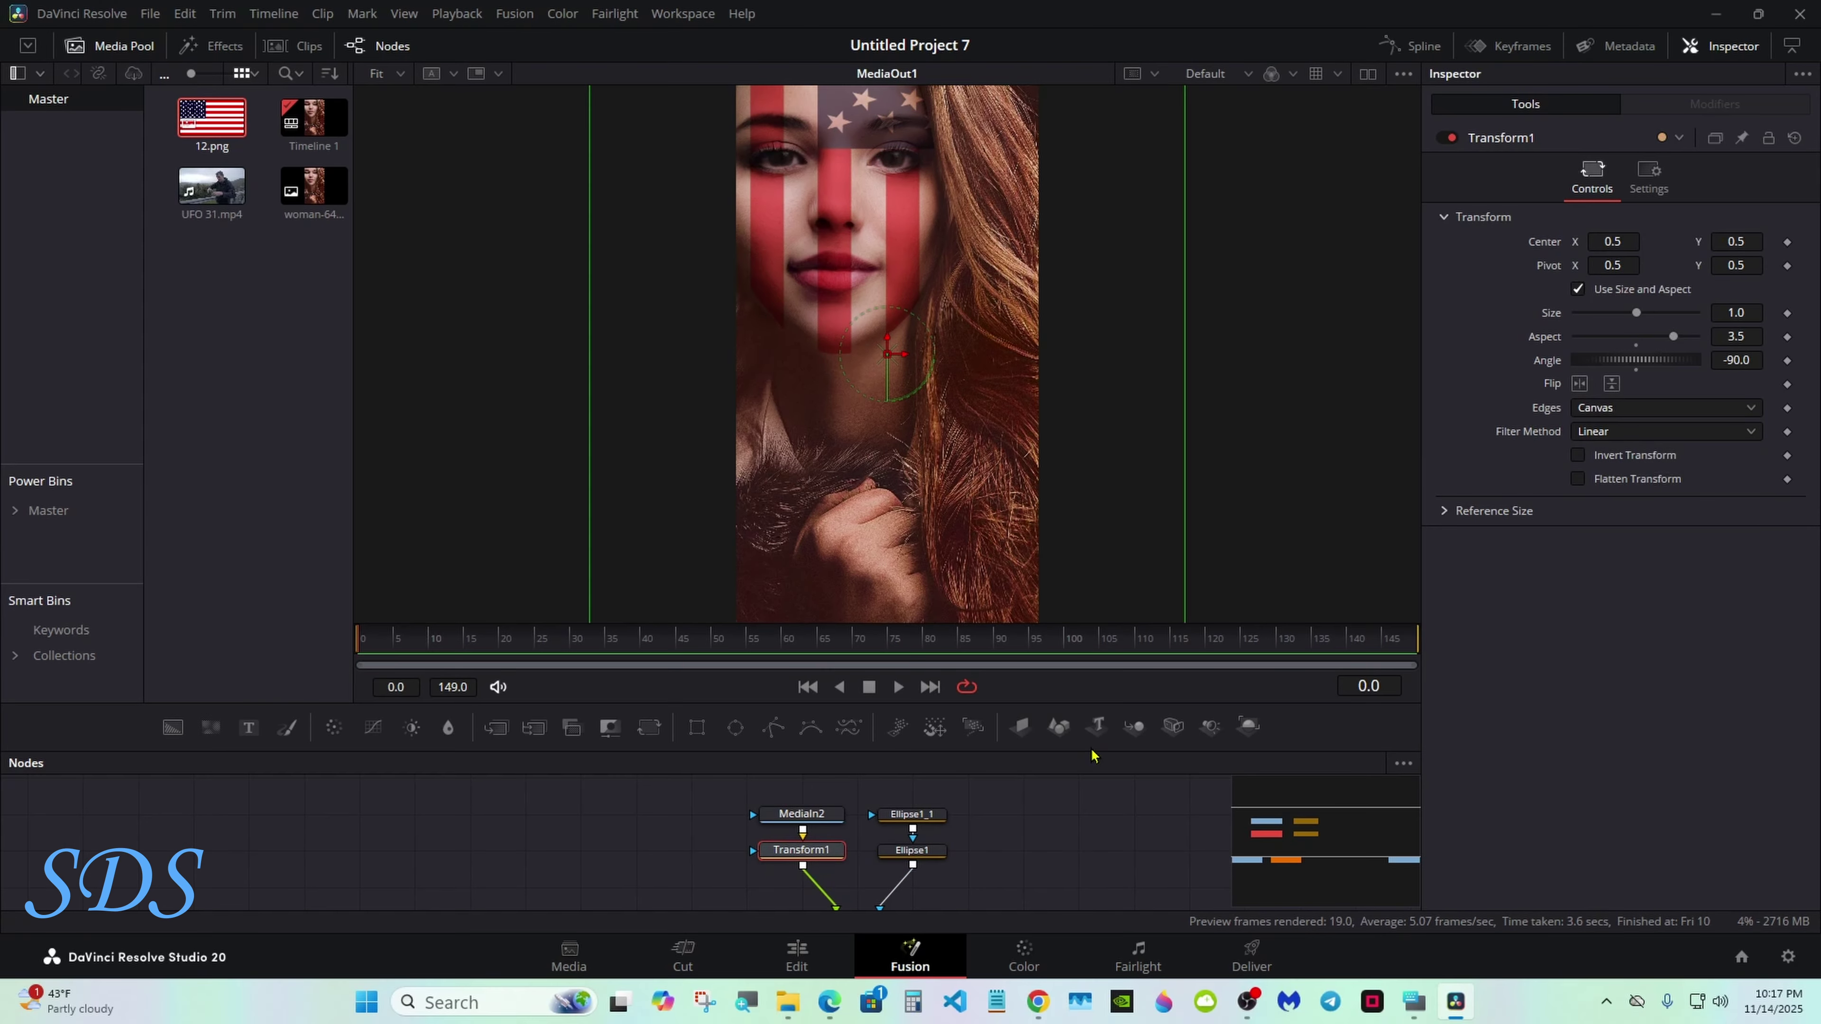
- Move the flag on the face by setting the Transform1 center to X 0.517 and Y 0.415
{"action": "left_click_drag", "start_coordinate": [1091, 750], "coordinate": [1090, 853]}
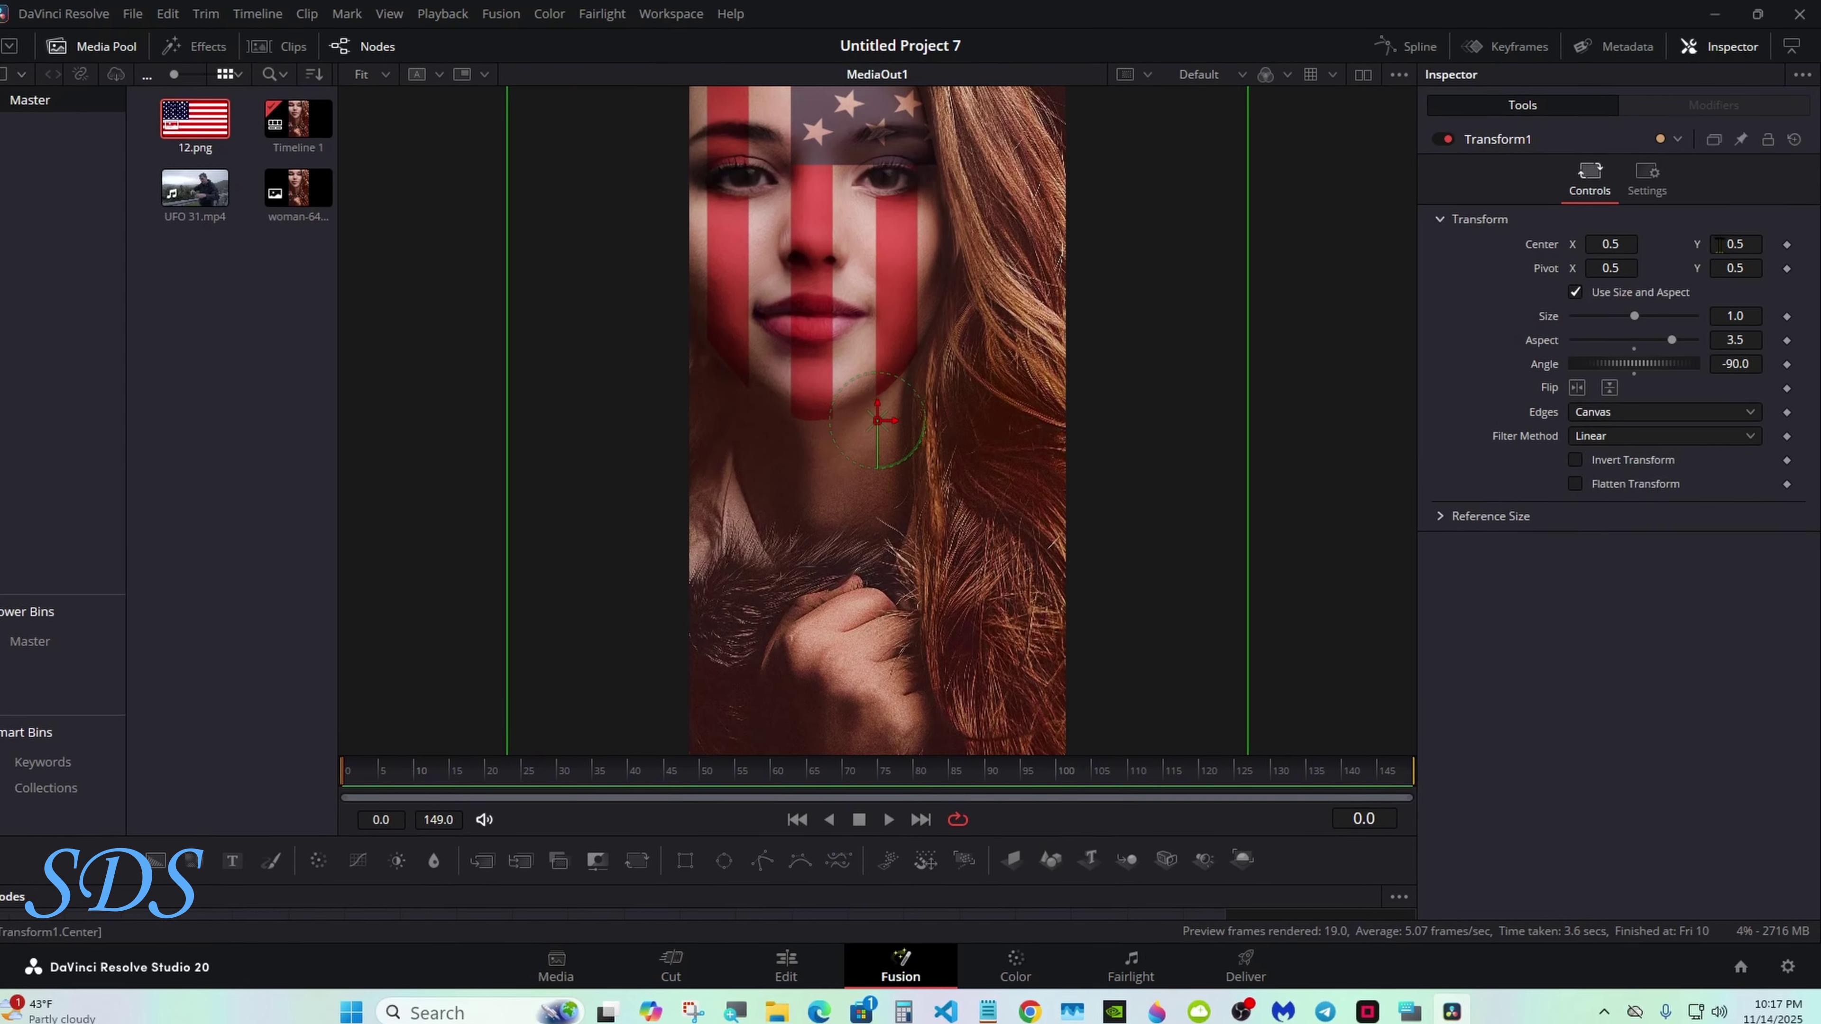
{"action": "left_click_drag", "start_coordinate": [1718, 245], "coordinate": [1687, 248]}
{"action": "left_click_drag", "start_coordinate": [1548, 313], "coordinate": [1550, 307]}
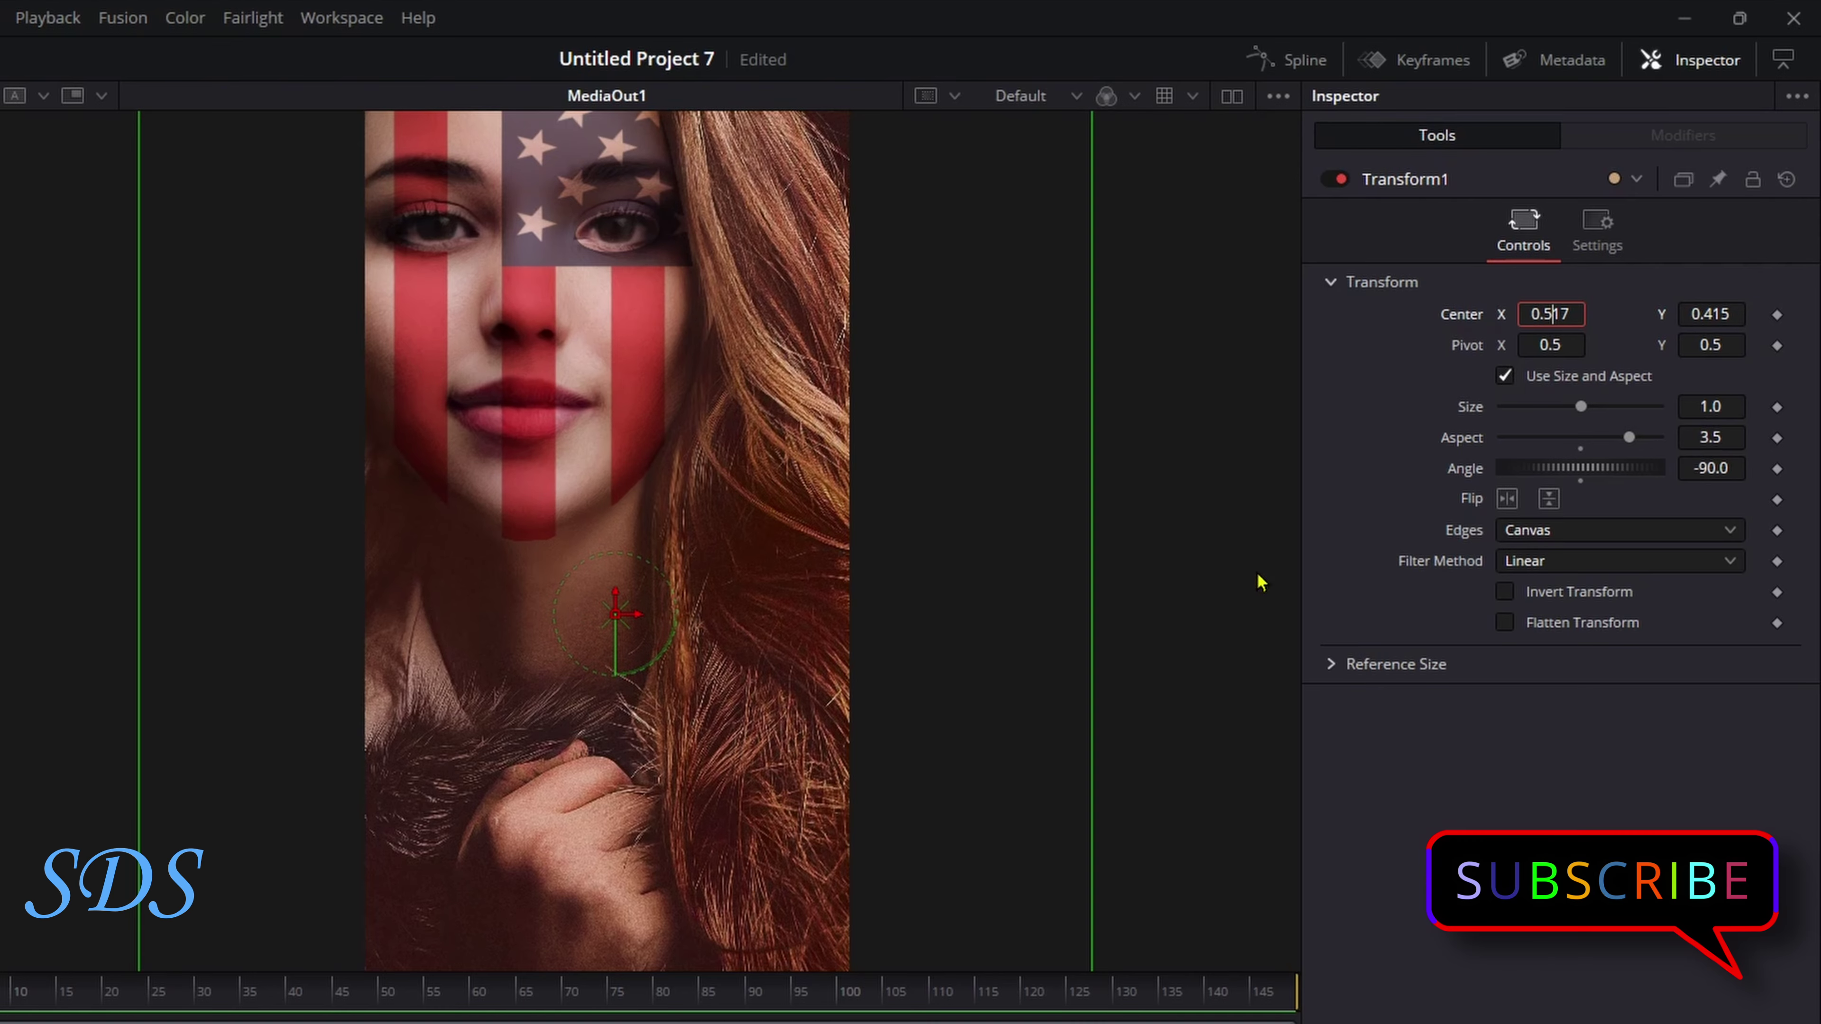
- Set the flag's Transform1 aspect to 3.17 and center X to 0.527, and return to the Edit page
{"action": "left_click_drag", "start_coordinate": [1699, 433], "coordinate": [1667, 436]}
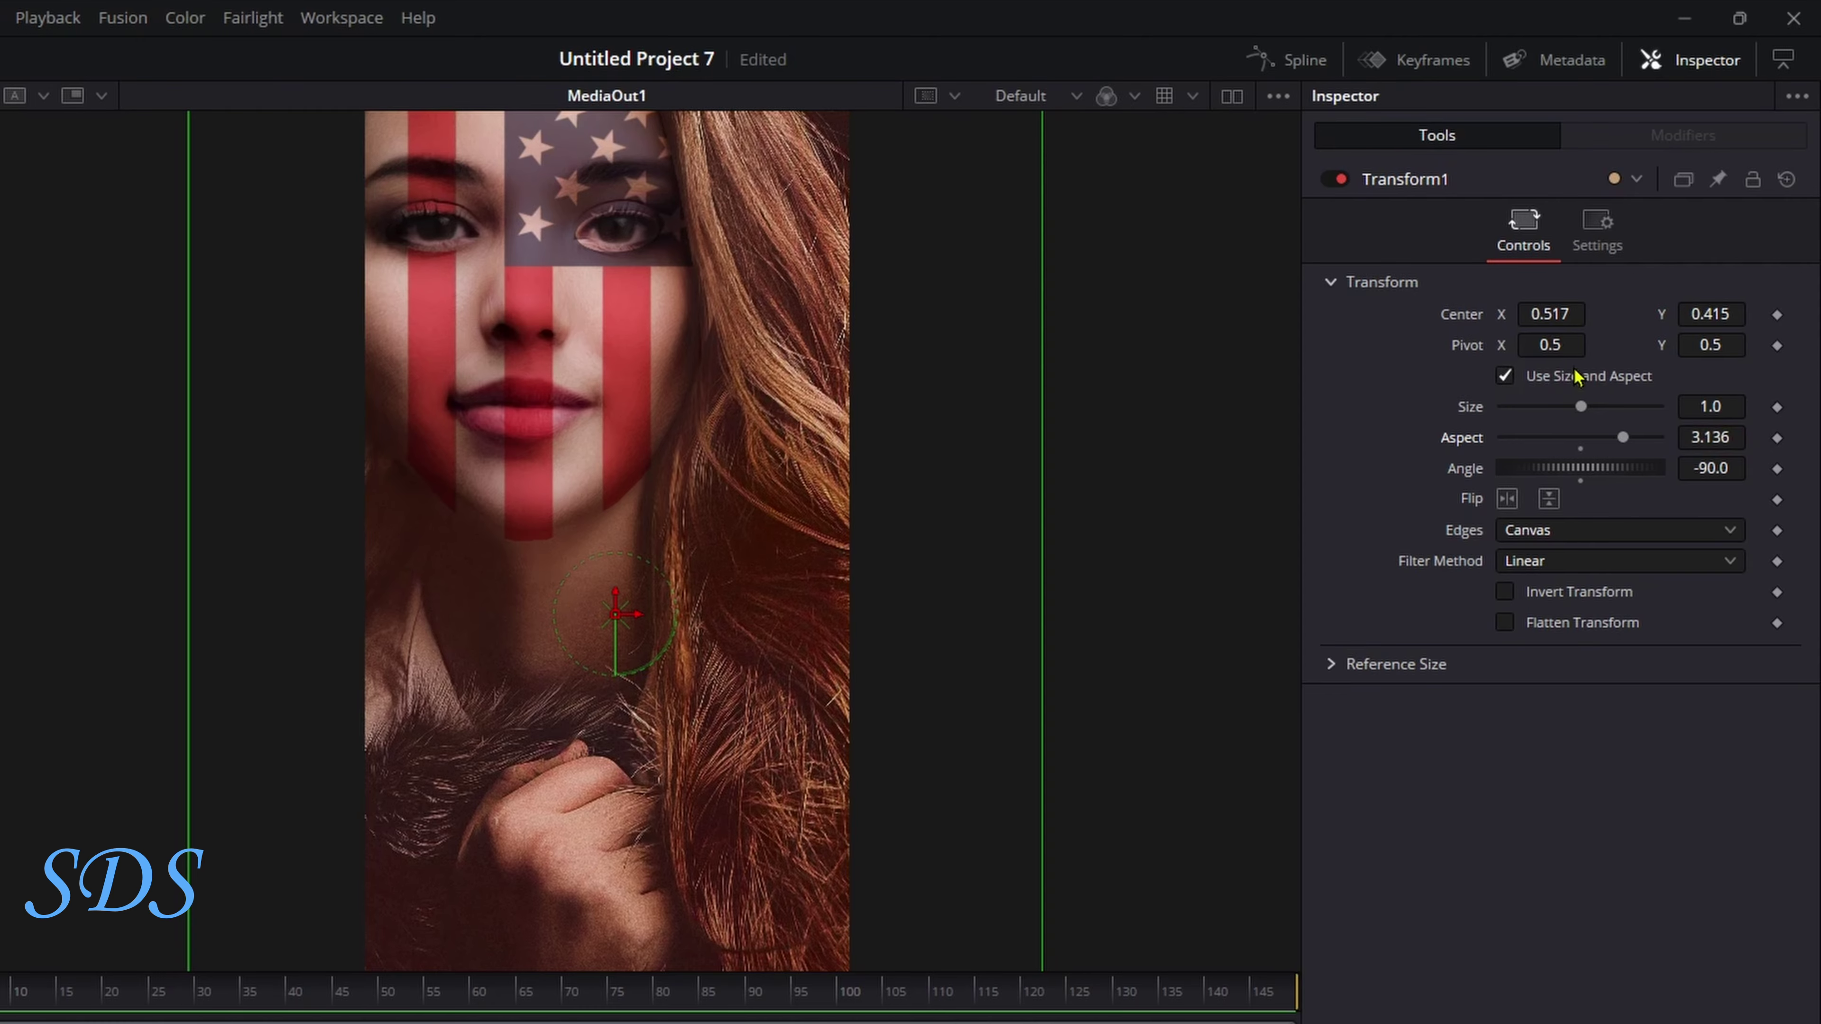
{"action": "mouse_move", "coordinate": [1543, 314]}
{"action": "left_mouse_down"}
{"action": "mouse_move", "coordinate": [1570, 314]}
{"action": "mouse_move", "coordinate": [1546, 315]}
{"action": "left_mouse_up"}
{"action": "left_click_drag", "start_coordinate": [1706, 437], "coordinate": [1692, 437]}
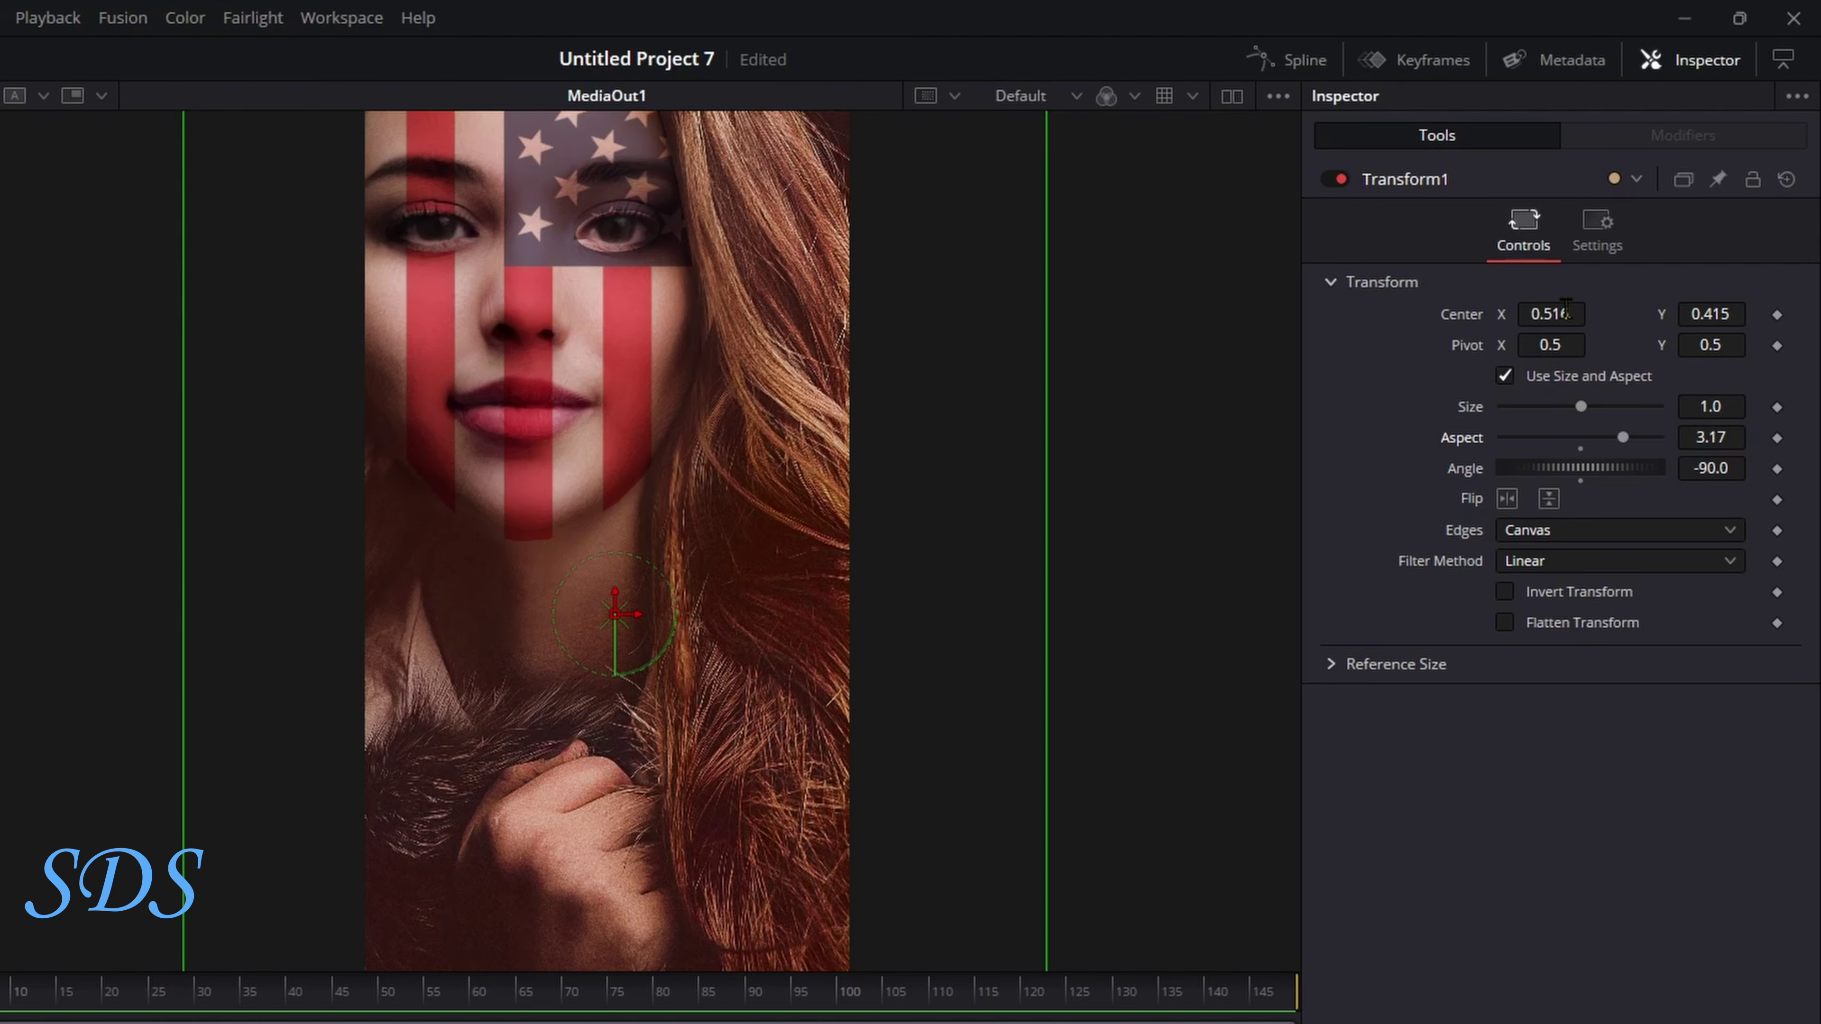
{"action": "left_click_drag", "start_coordinate": [1564, 314], "coordinate": [1572, 314]}
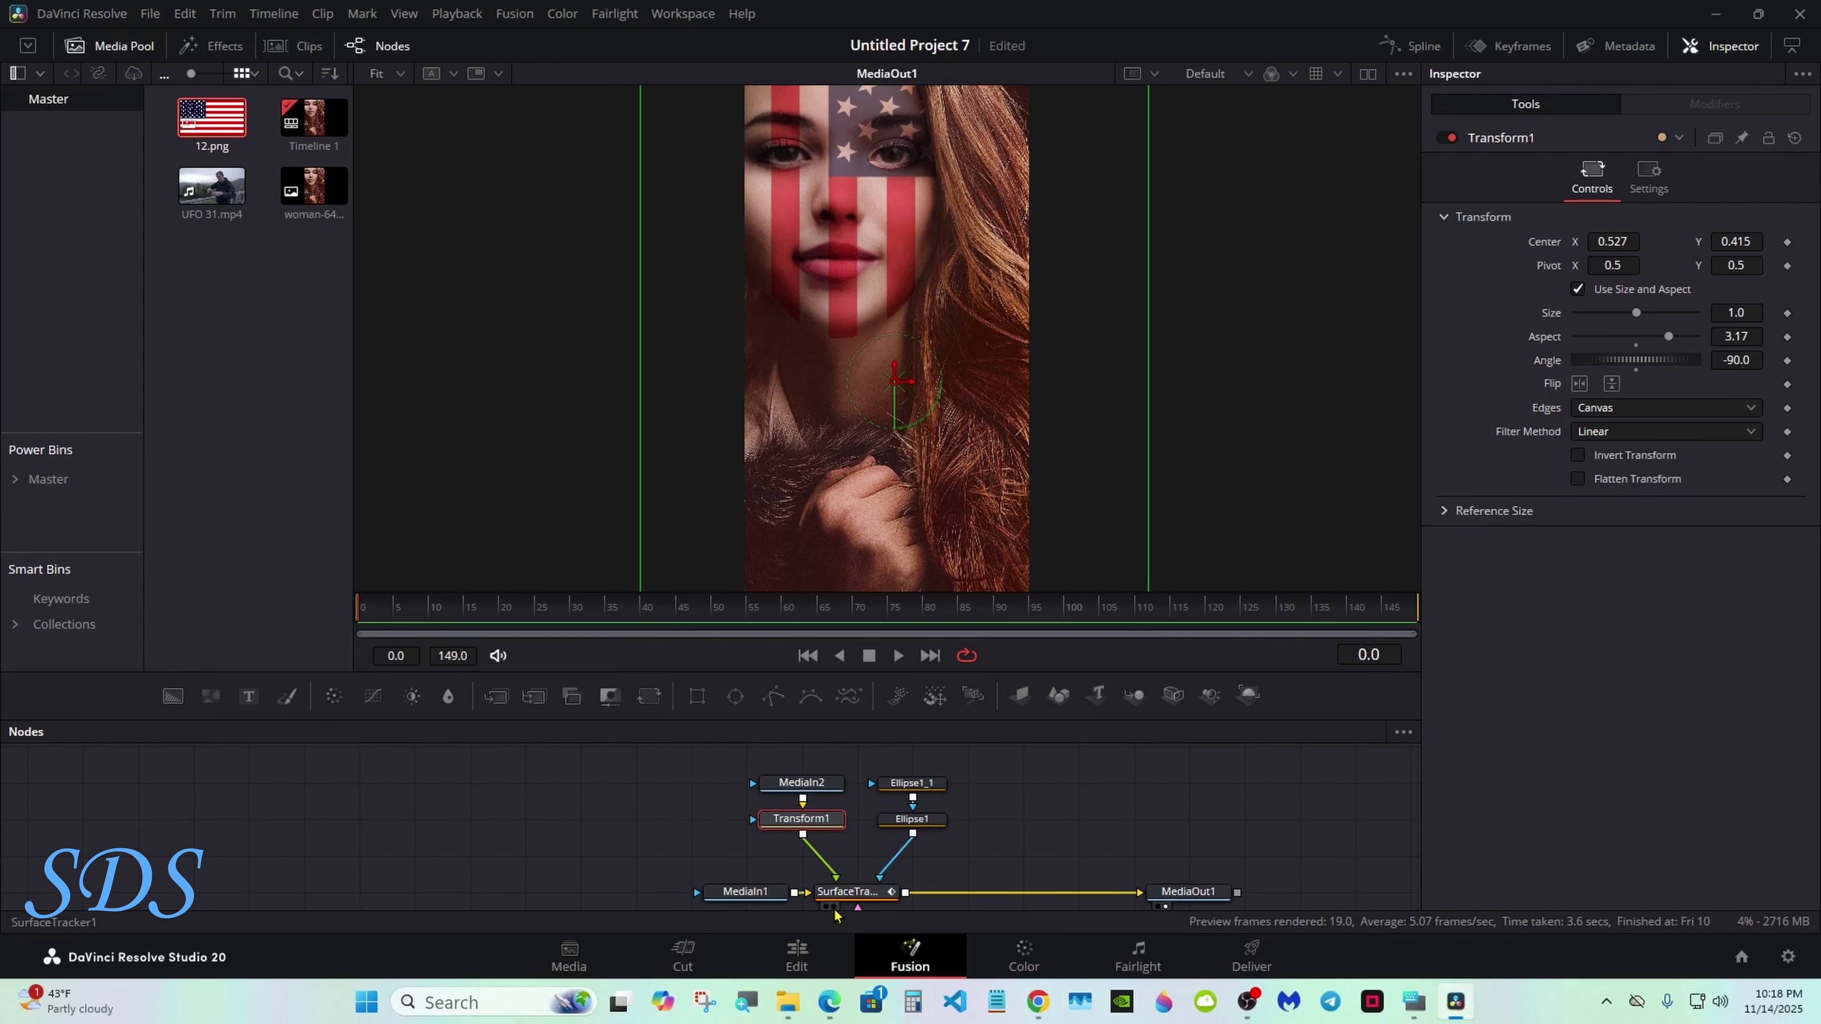
{"action": "left_click", "coordinate": [799, 943]}
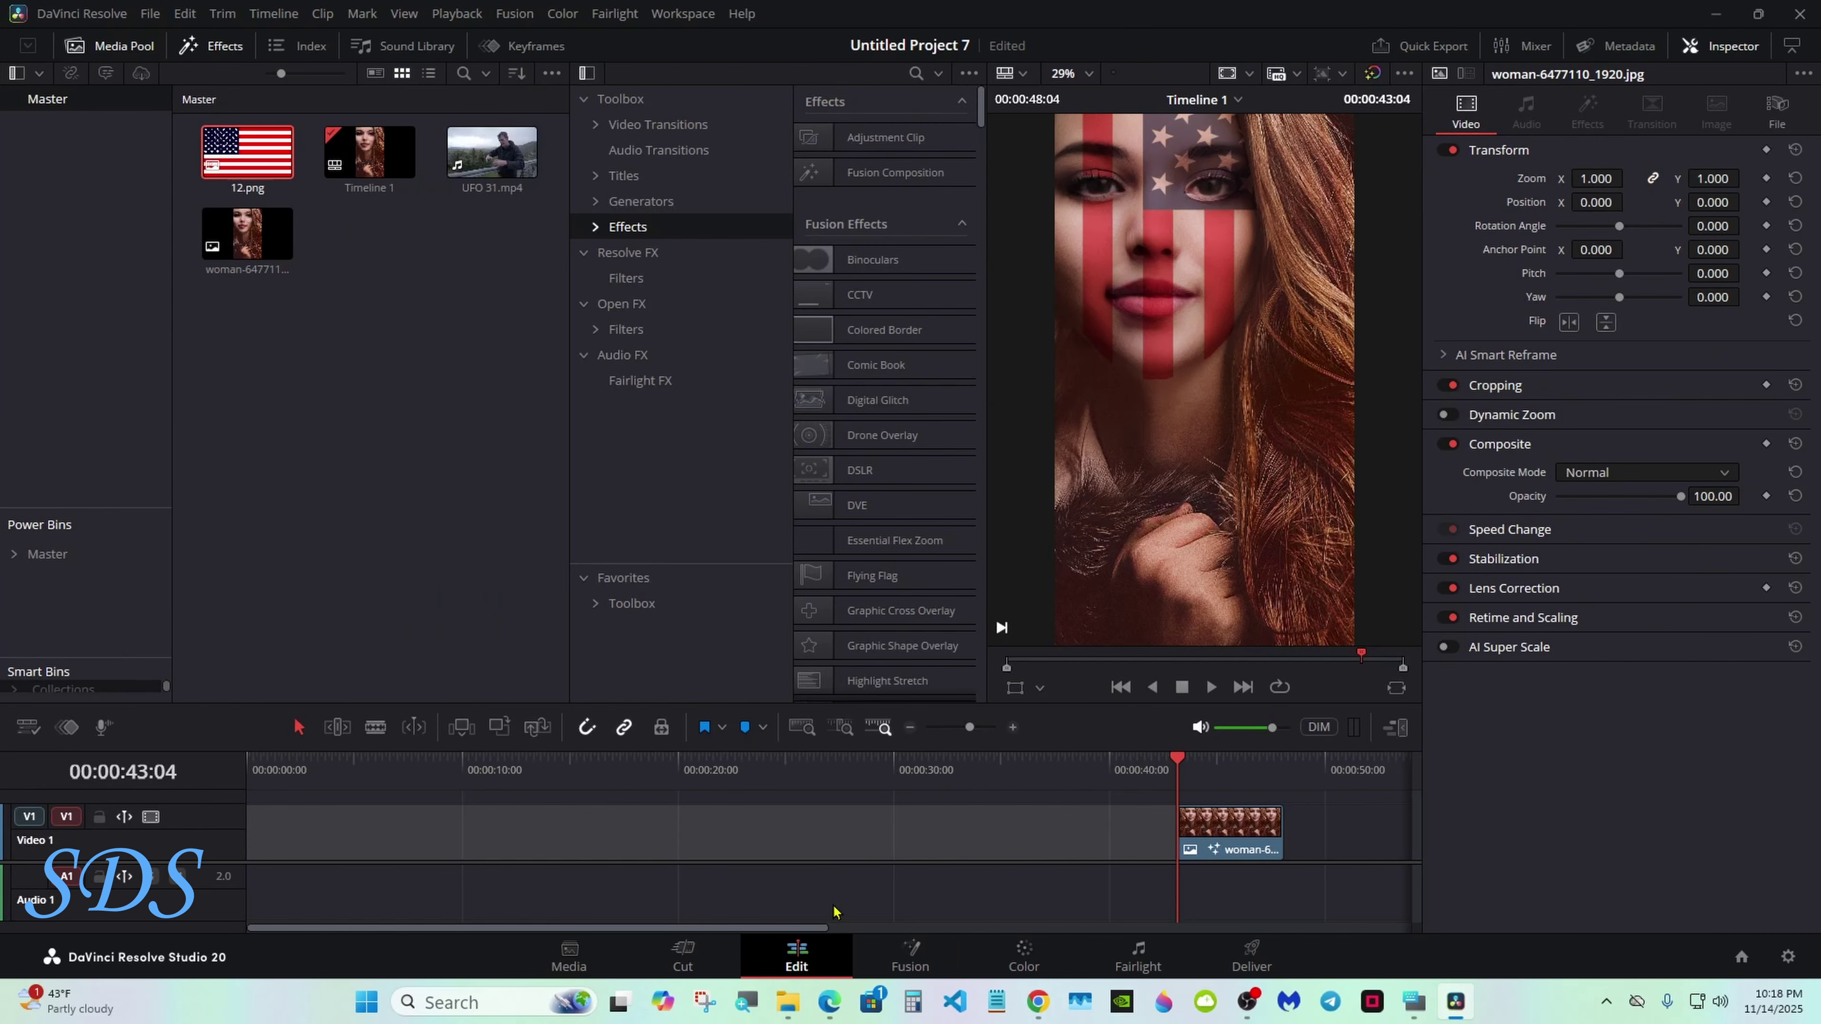